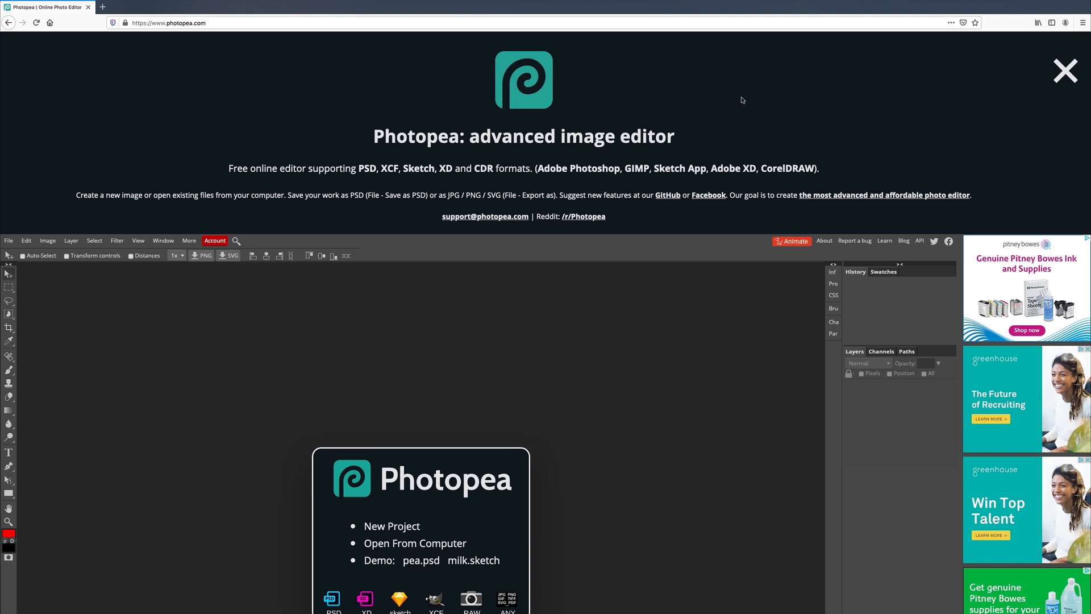
- Dismiss the welcome banner and browse for a file to open in the CZ_HolidayCard2019 folder inside 2019 Videos, 11_November 2019, 16_HolidayCard2019
left_click(1077, 70)
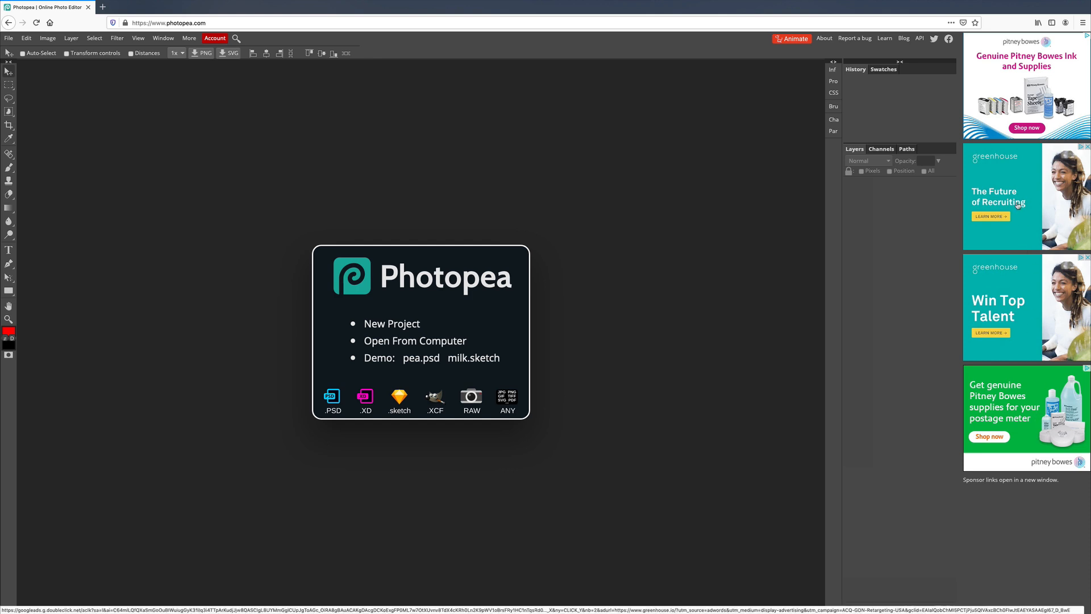
left_click(8, 38)
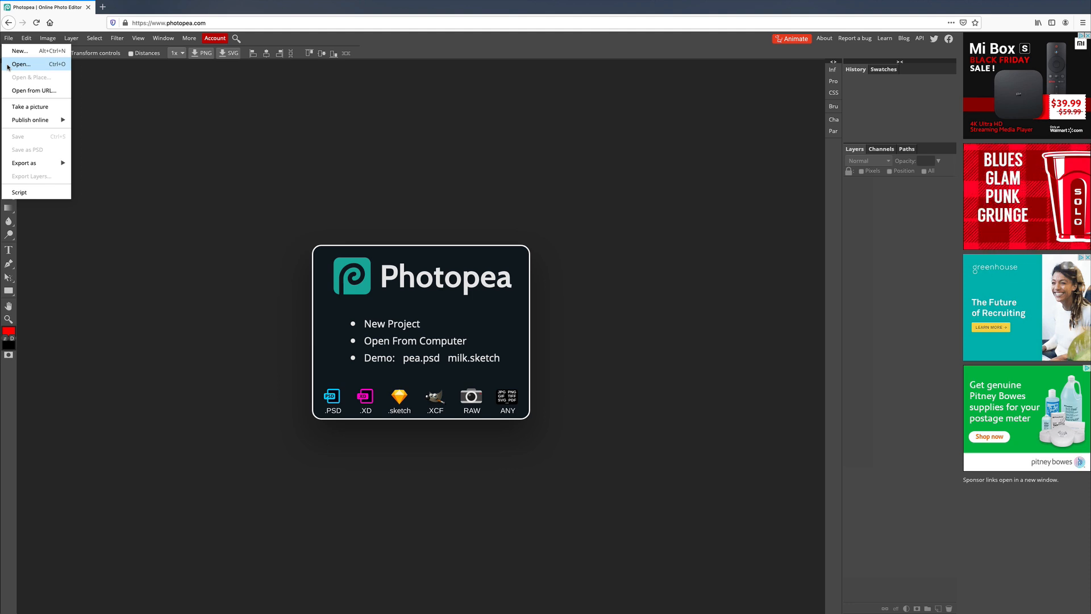
left_click(7, 66)
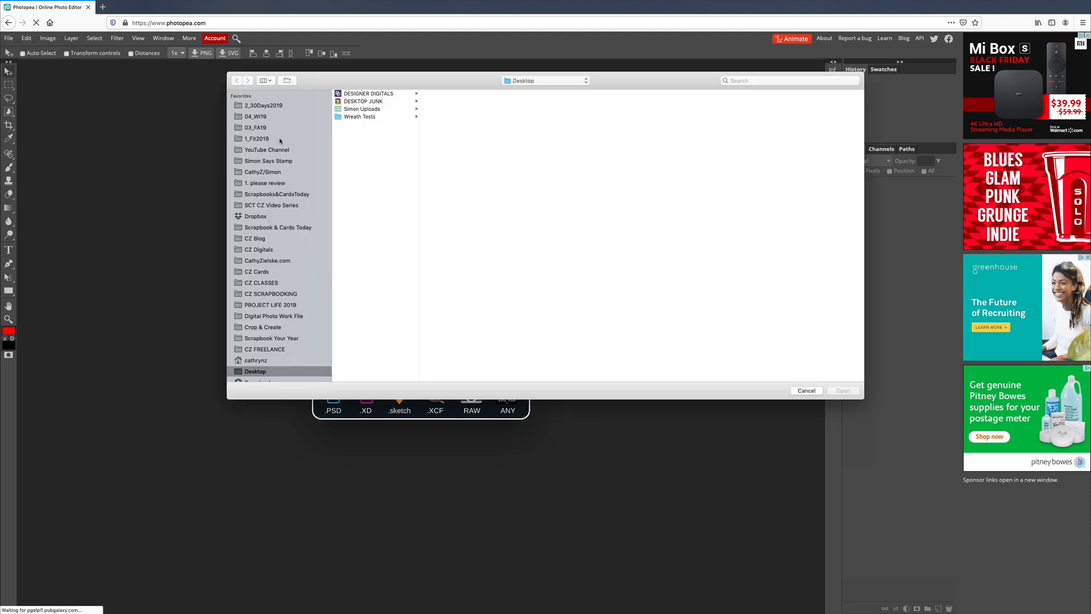
left_click(276, 150)
left_click(359, 108)
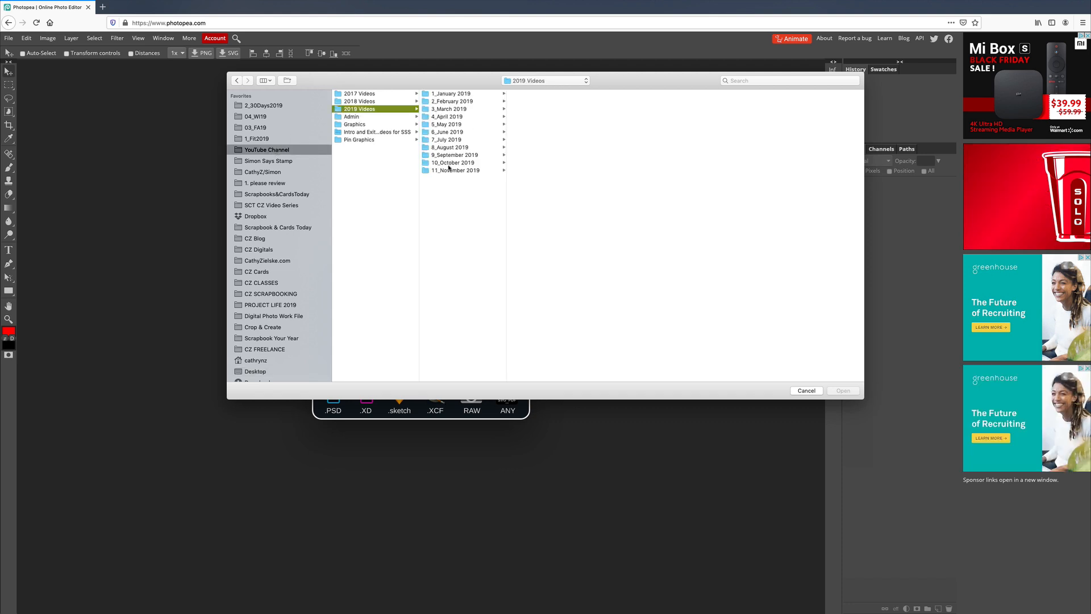
left_click(452, 170)
left_click(544, 132)
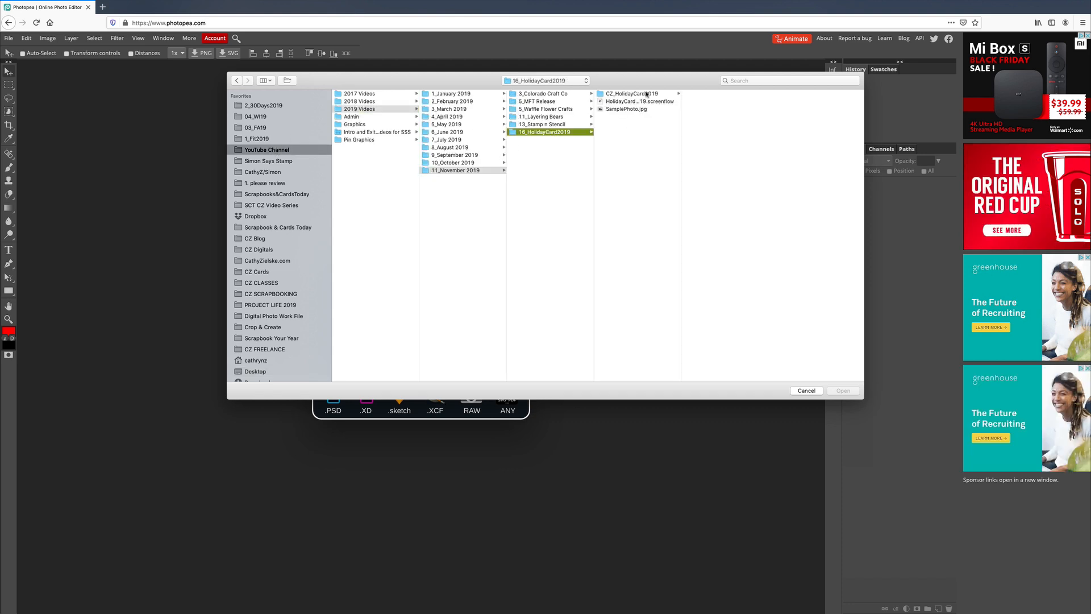
left_click(626, 94)
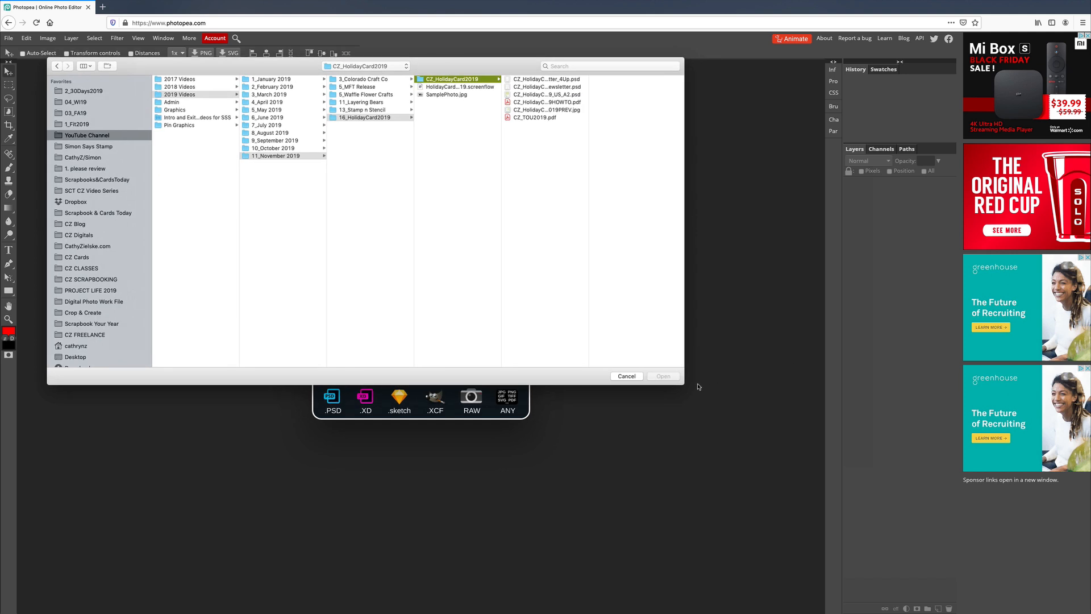
left_click_drag(682, 383, 1057, 575)
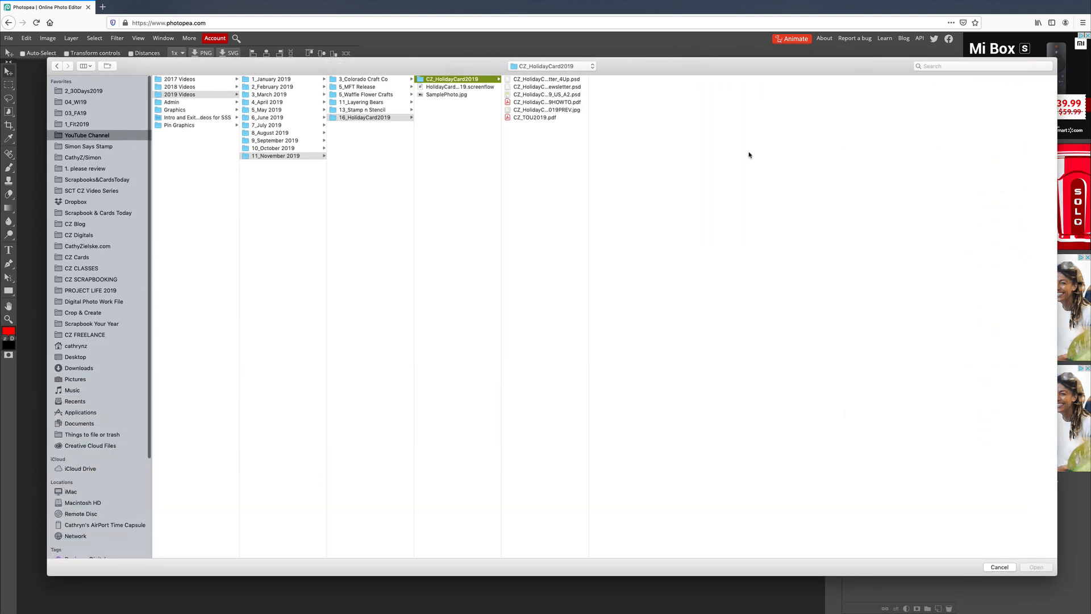
- Preview the template files in the CZ_HolidayCard2019 folder and open CZ_HolidayCard2019_US_A2.psd
left_click(528, 95)
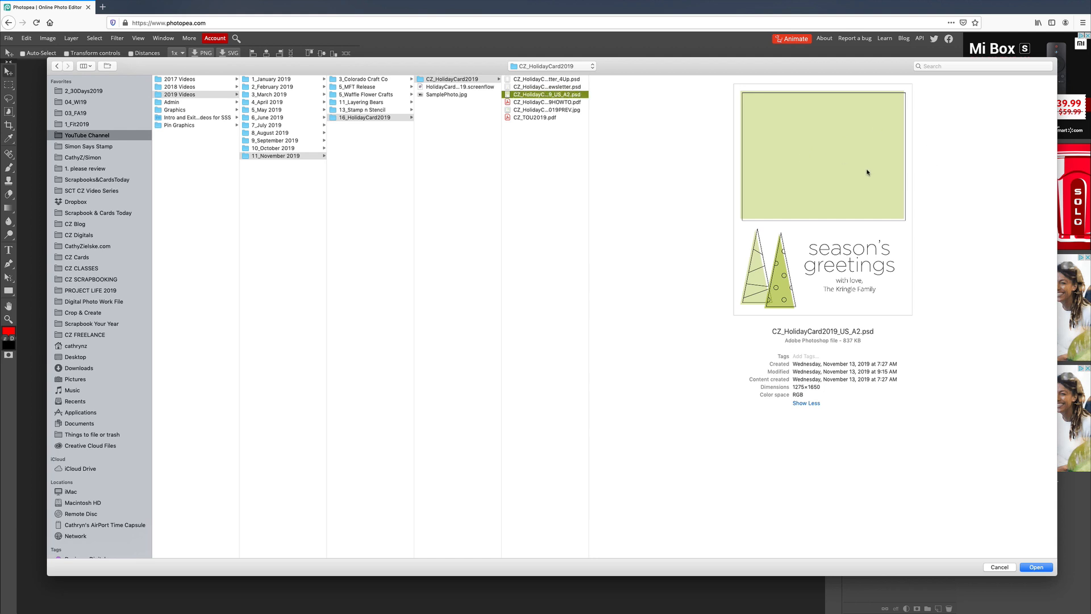
left_click(530, 87)
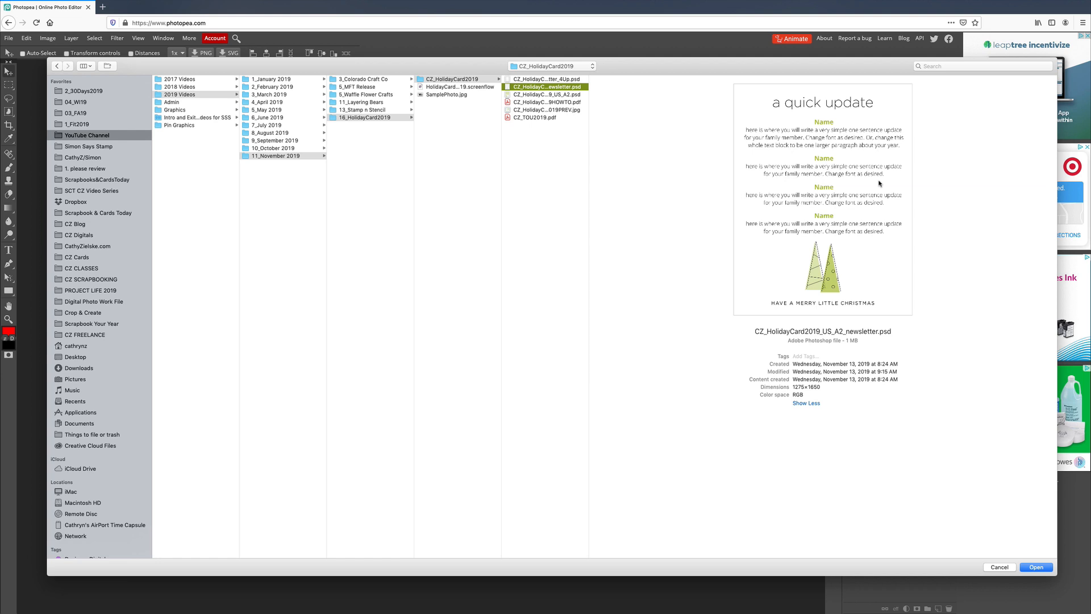
left_click(517, 79)
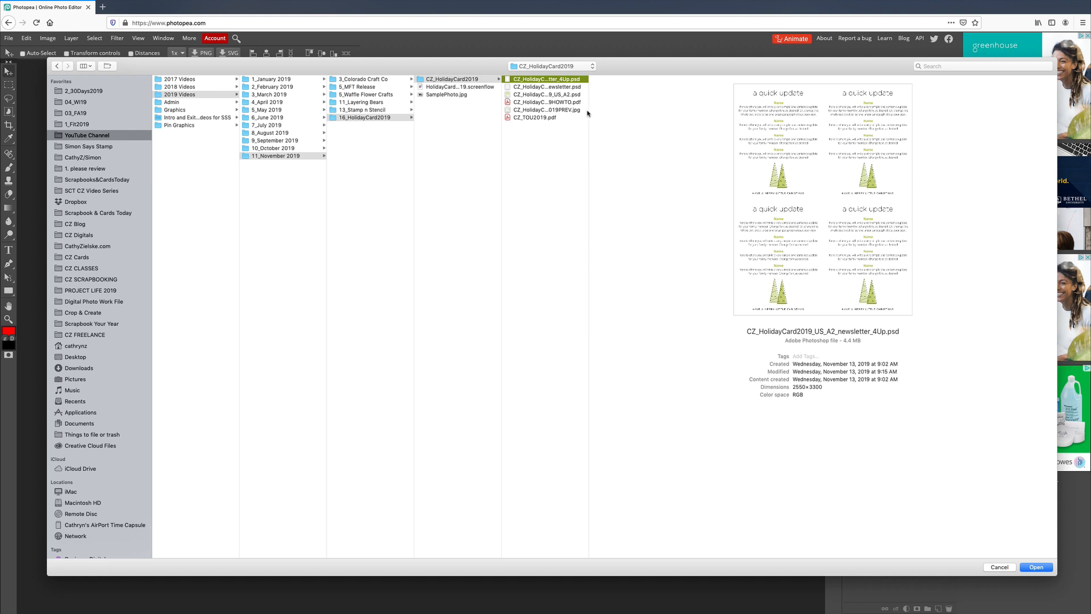
left_click(540, 110)
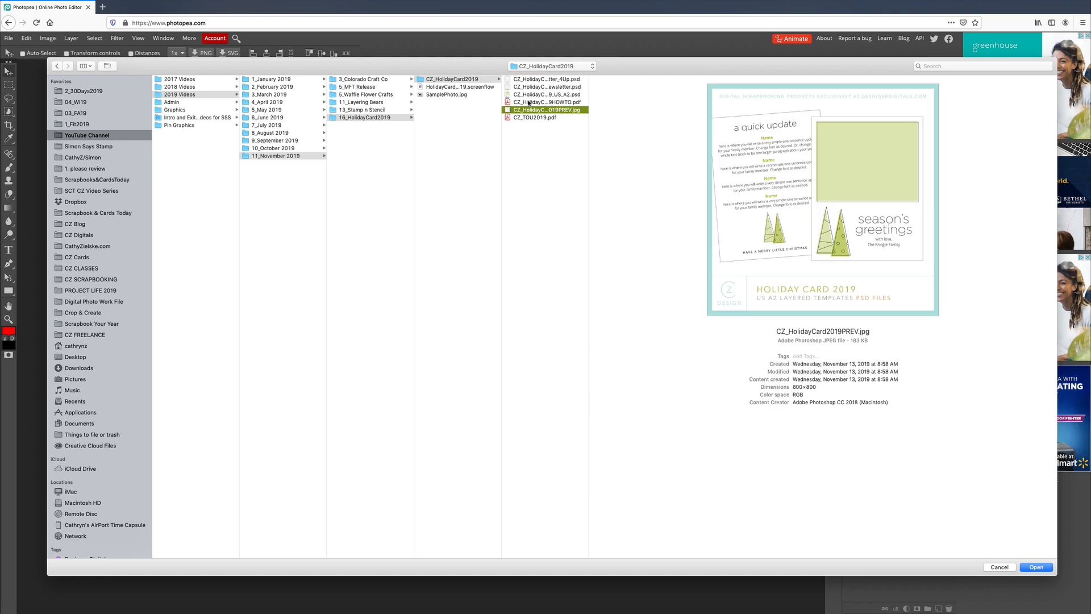
left_click(529, 103)
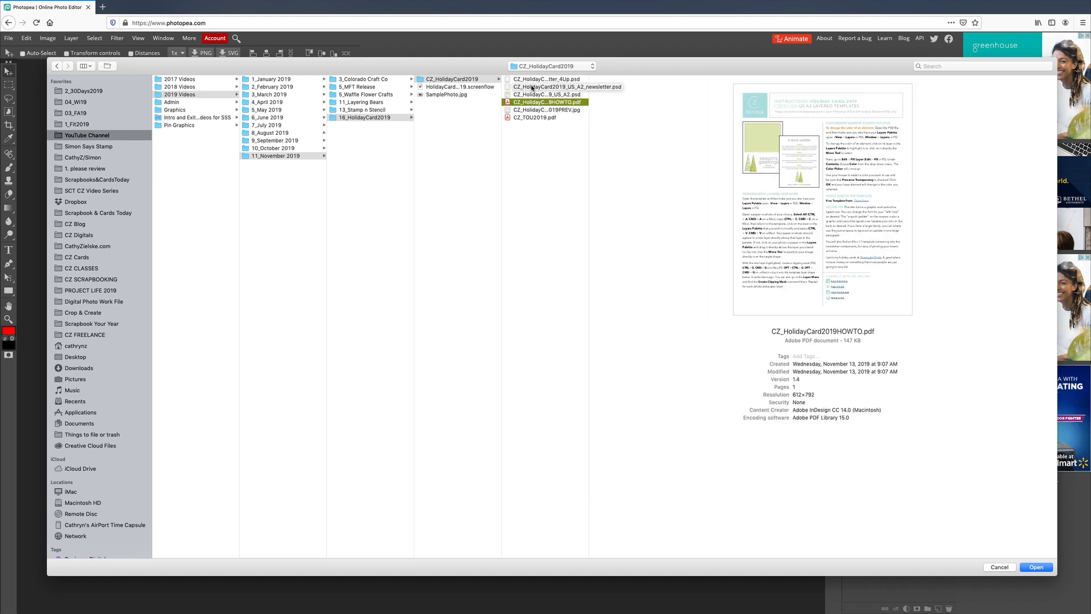
left_click(526, 94)
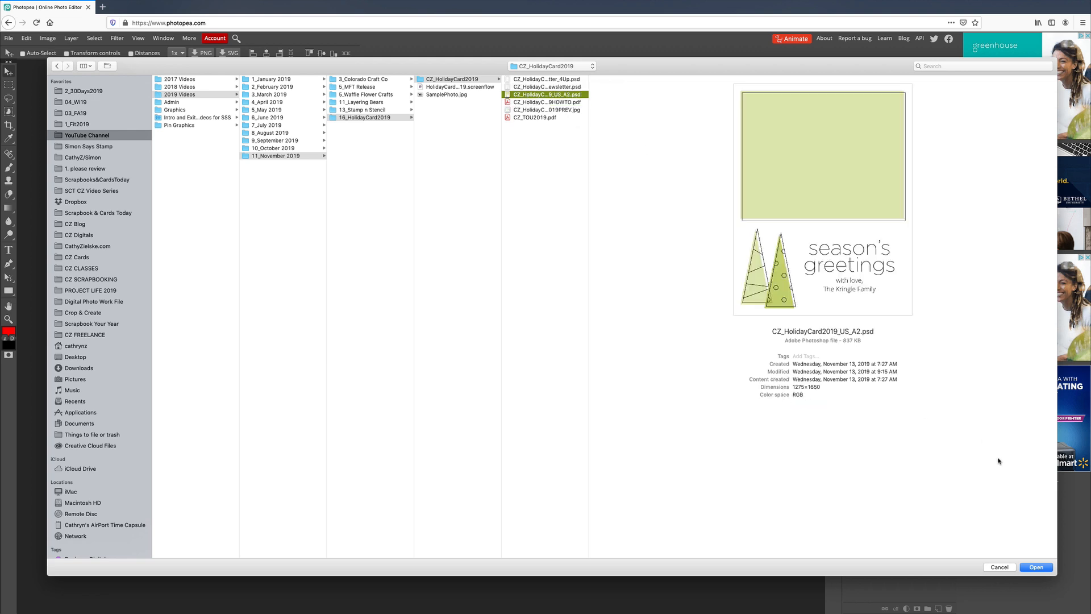
left_click(1036, 567)
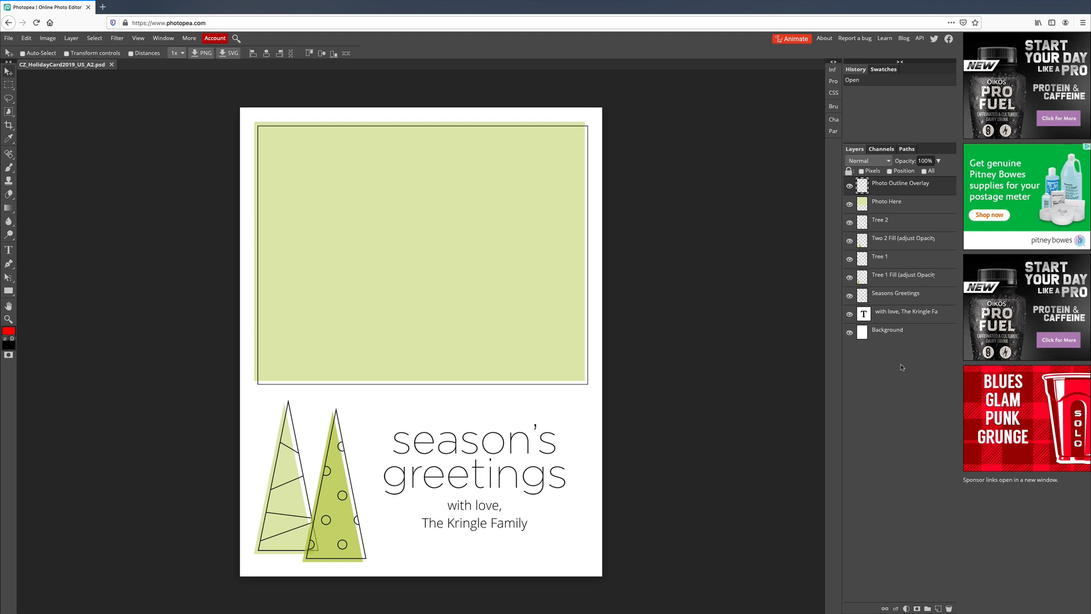
- Select the Photo Here layer and open SamplePhoto.jpg from the 16_HolidayCard2019 folder
left_click(914, 206)
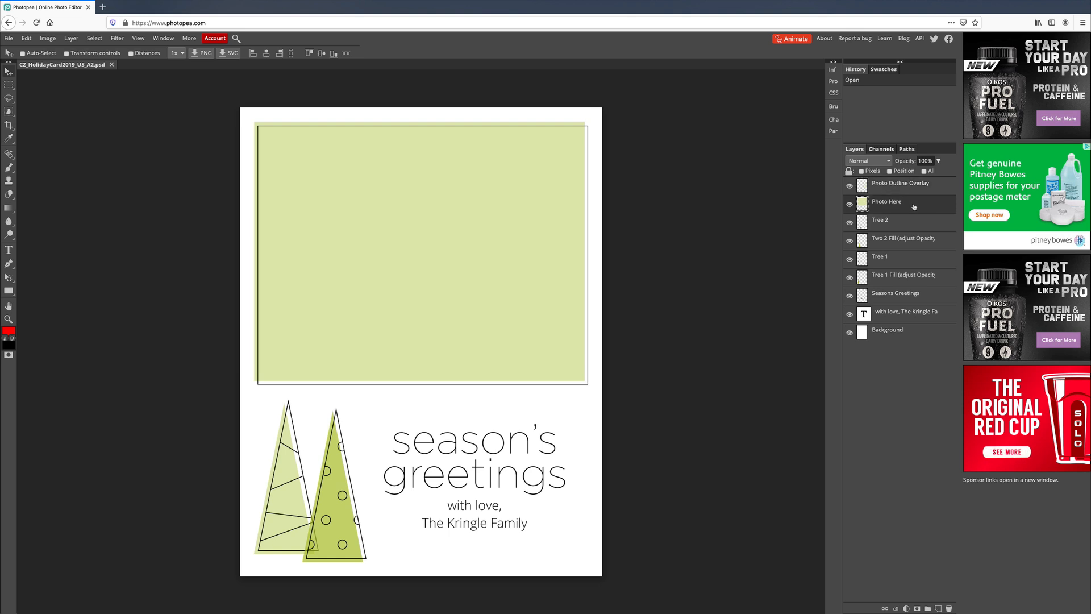
left_click(7, 40)
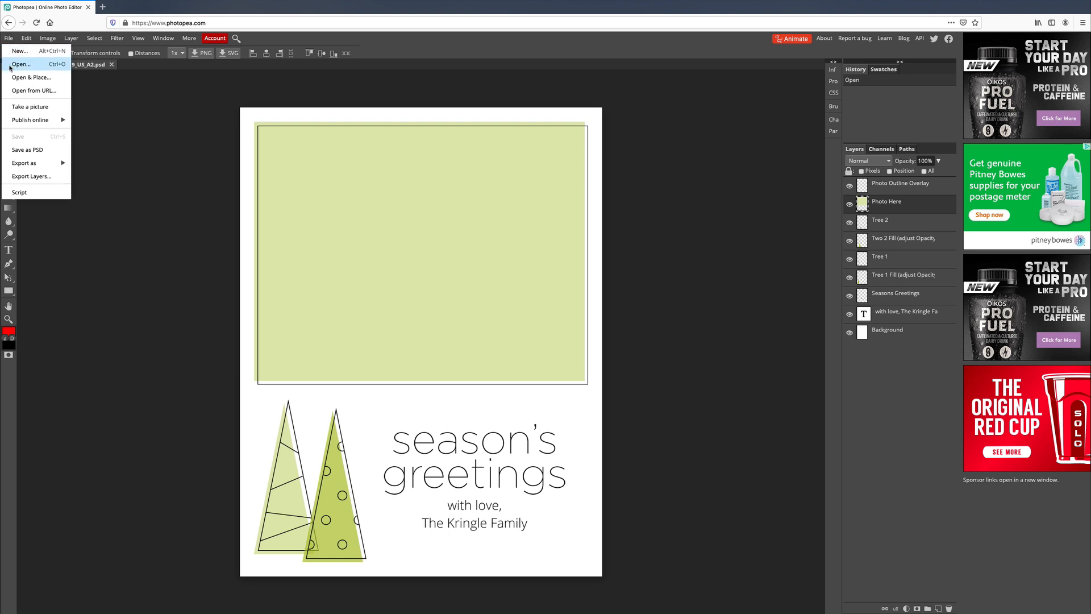
left_click(20, 65)
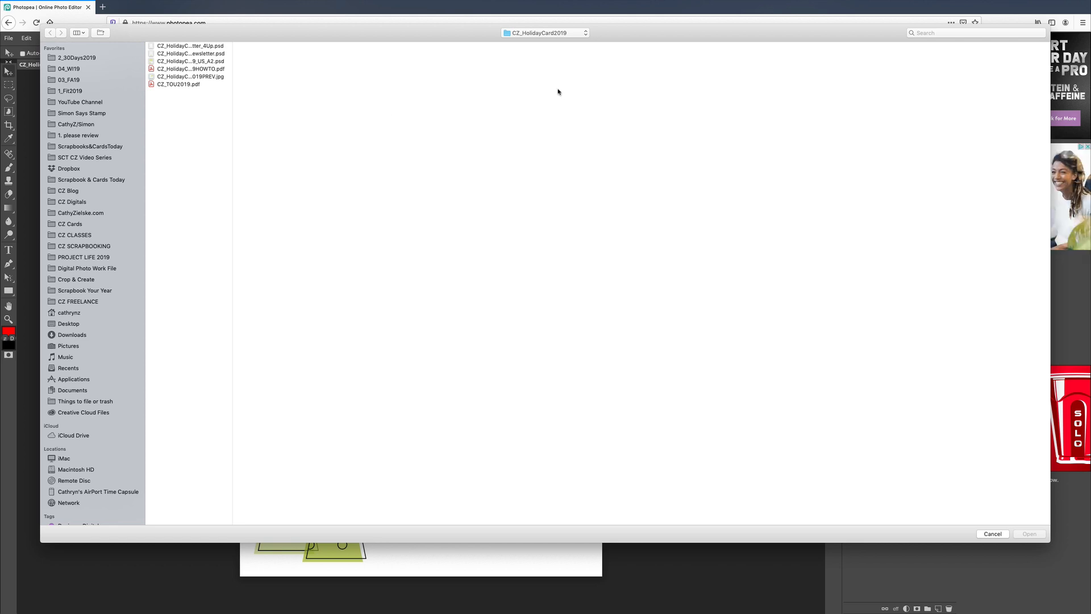
left_click(544, 33)
left_click(543, 46)
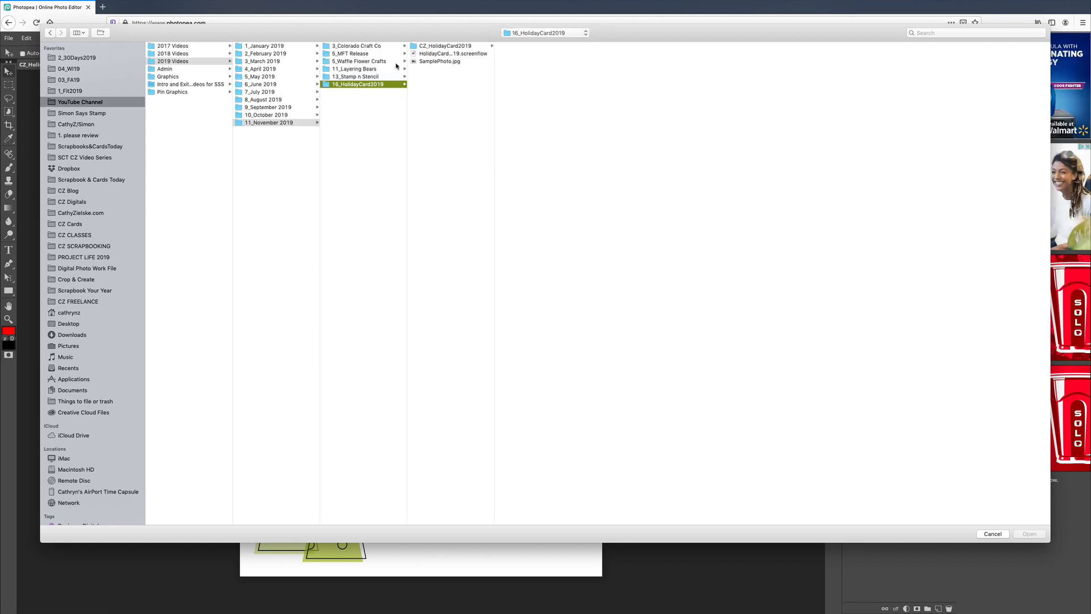
left_click(439, 61)
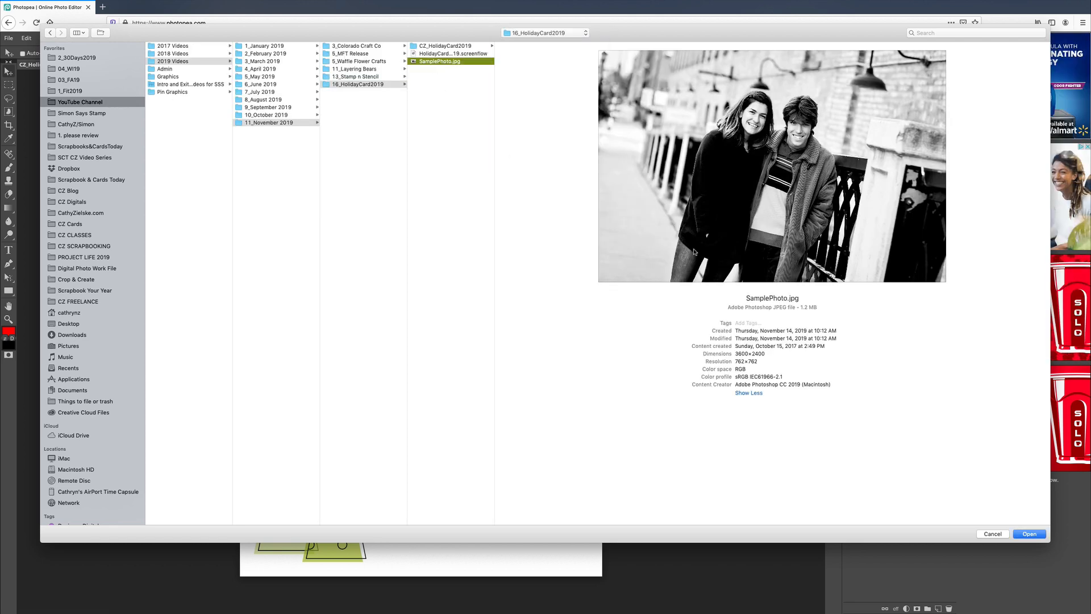
left_click(1030, 534)
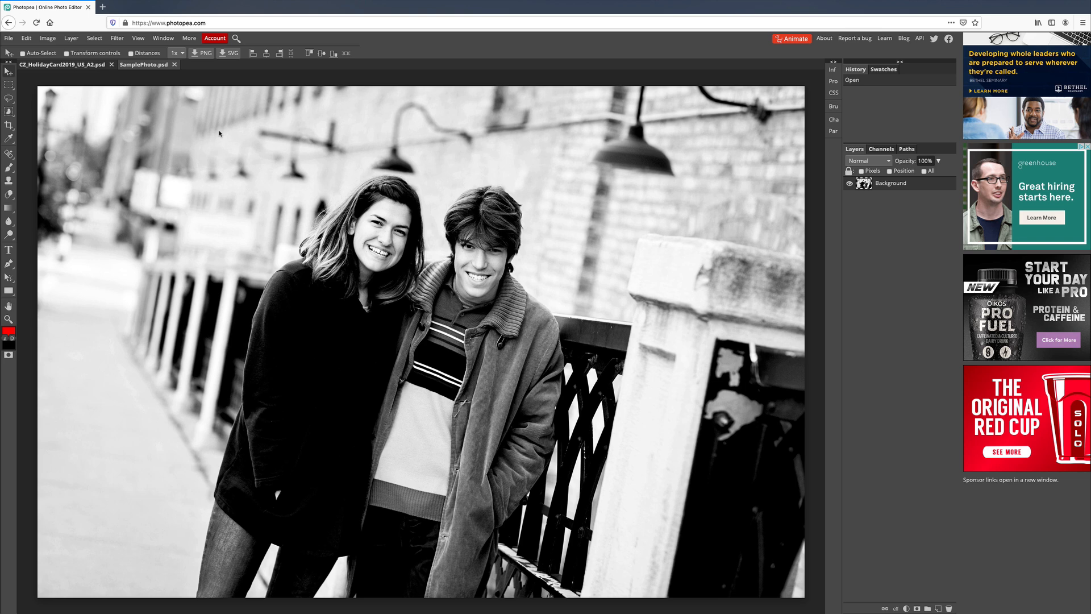
- Copy the sample photo into the holiday card document directly above the Photo Here layer and clip it to that layer
left_click_drag(219, 133, 165, 85)
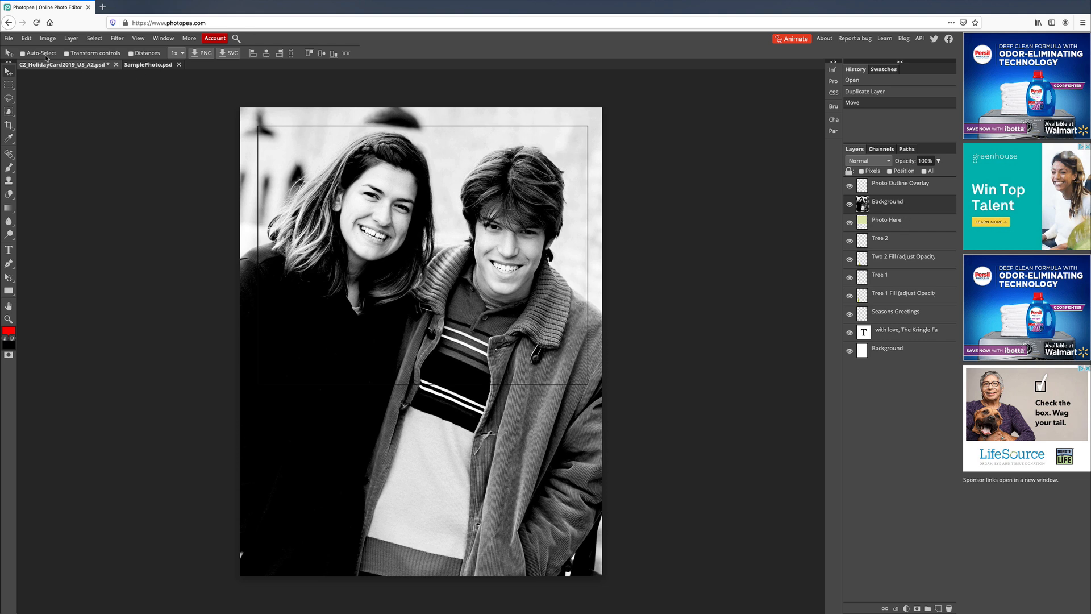
left_click(70, 39)
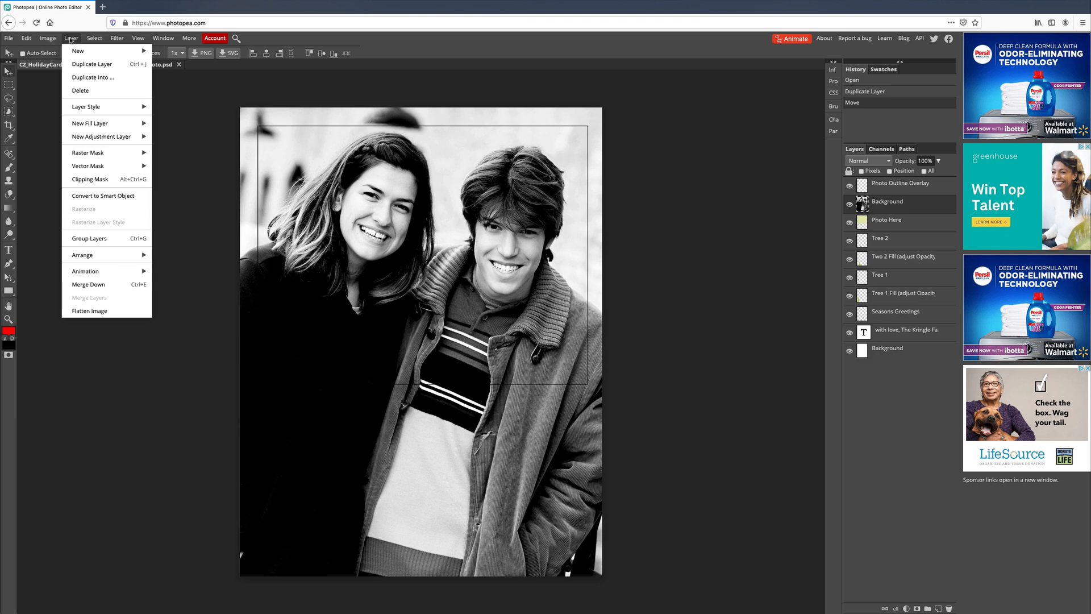
left_click(66, 179)
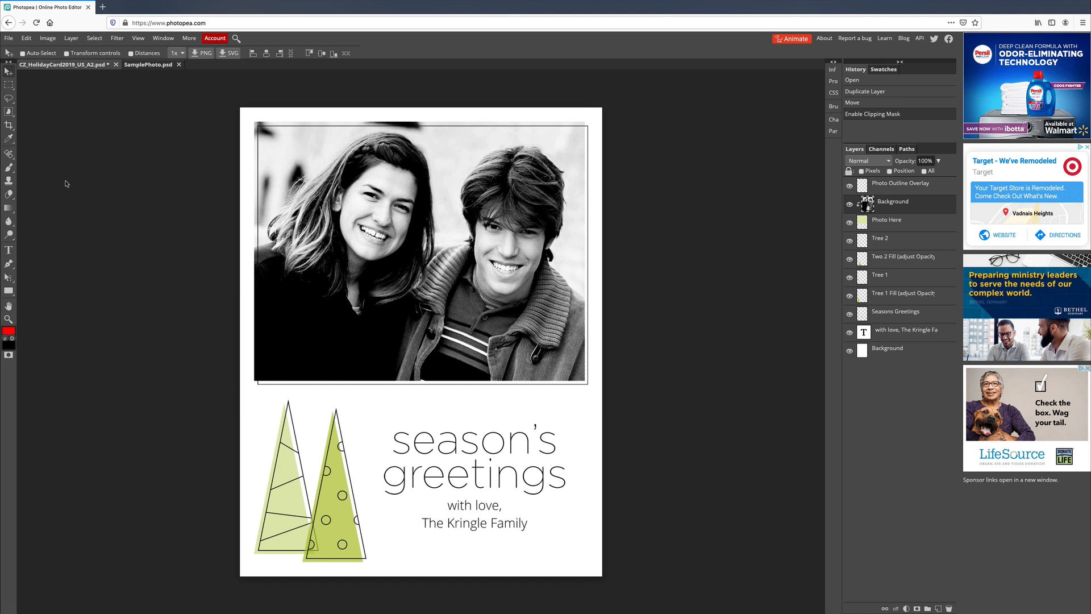
- With Auto-Select and transform controls enabled, scale the clipped photo to 84% and reposition the couple within the photo frame
mouse_move(448, 243)
left_mouse_down()
mouse_move(437, 256)
mouse_move(401, 148)
mouse_move(449, 188)
mouse_move(525, 292)
mouse_move(398, 278)
mouse_move(385, 241)
mouse_move(531, 241)
mouse_move(447, 315)
mouse_move(409, 312)
mouse_move(392, 272)
mouse_move(398, 236)
mouse_move(439, 238)
left_mouse_up()
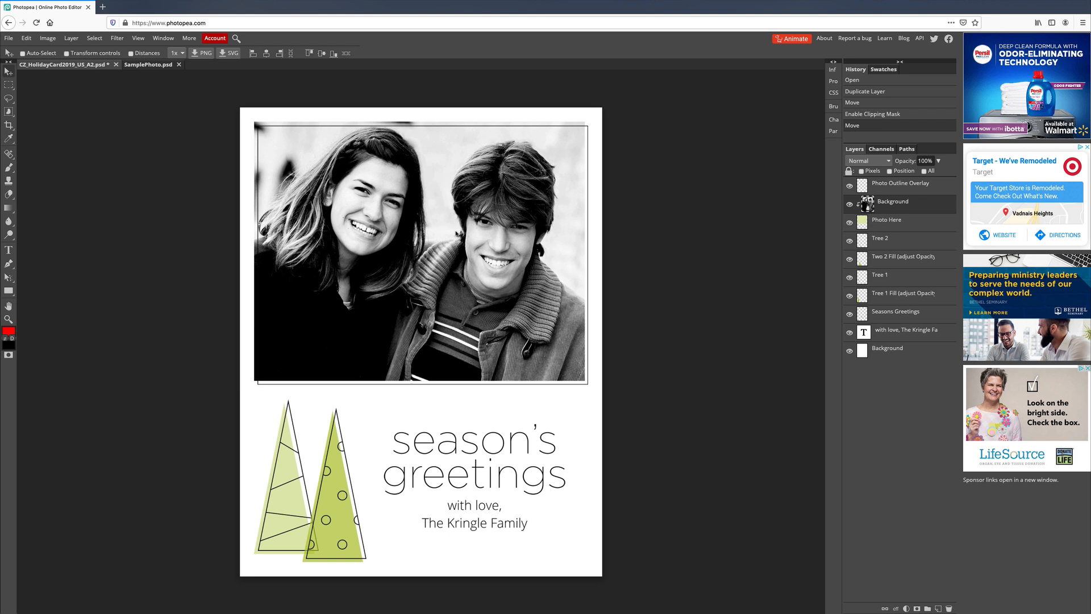
left_click_drag(440, 227, 440, 237)
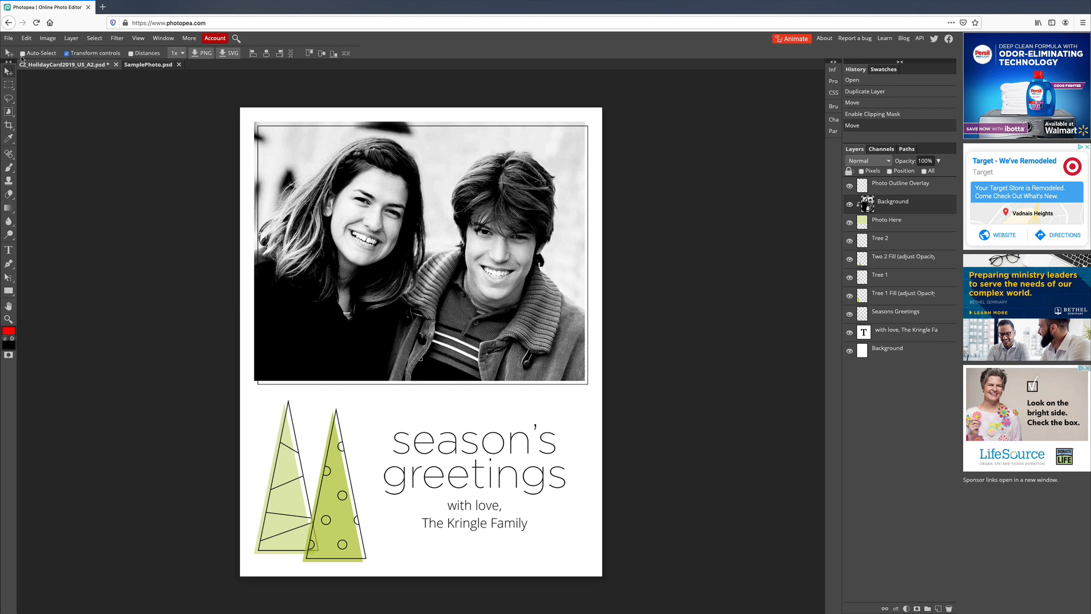
left_click(23, 53)
key("ctrl+minus")
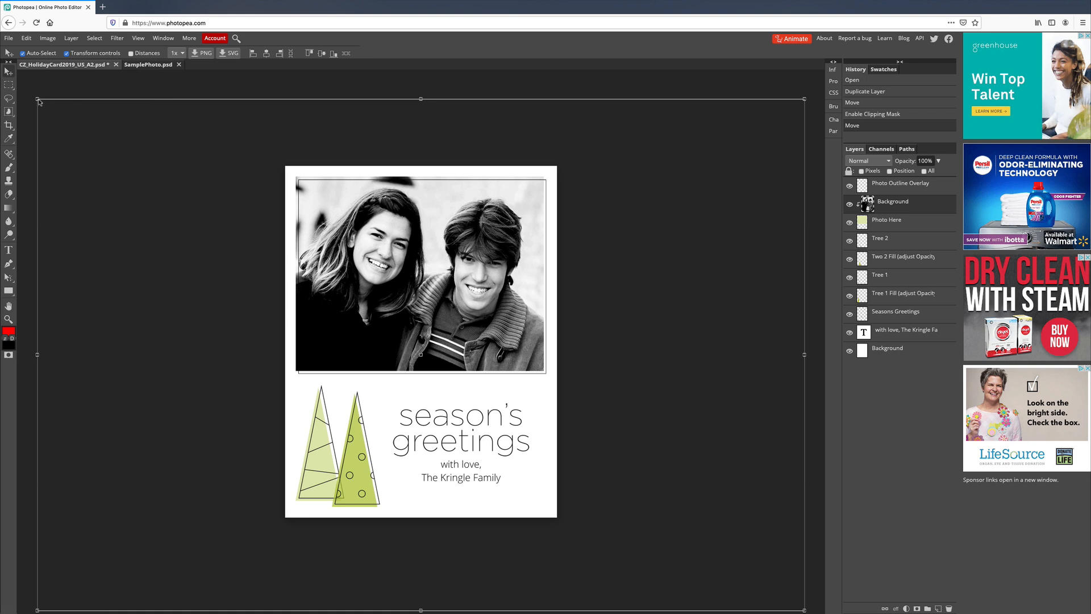
left_click_drag(38, 100, 171, 204)
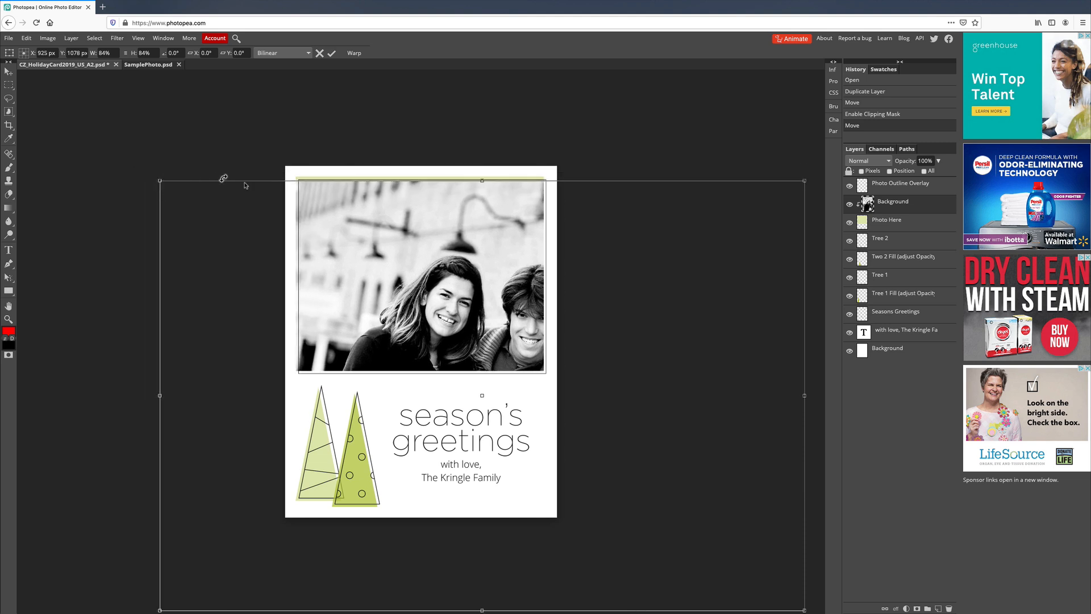
left_click_drag(412, 283, 358, 216)
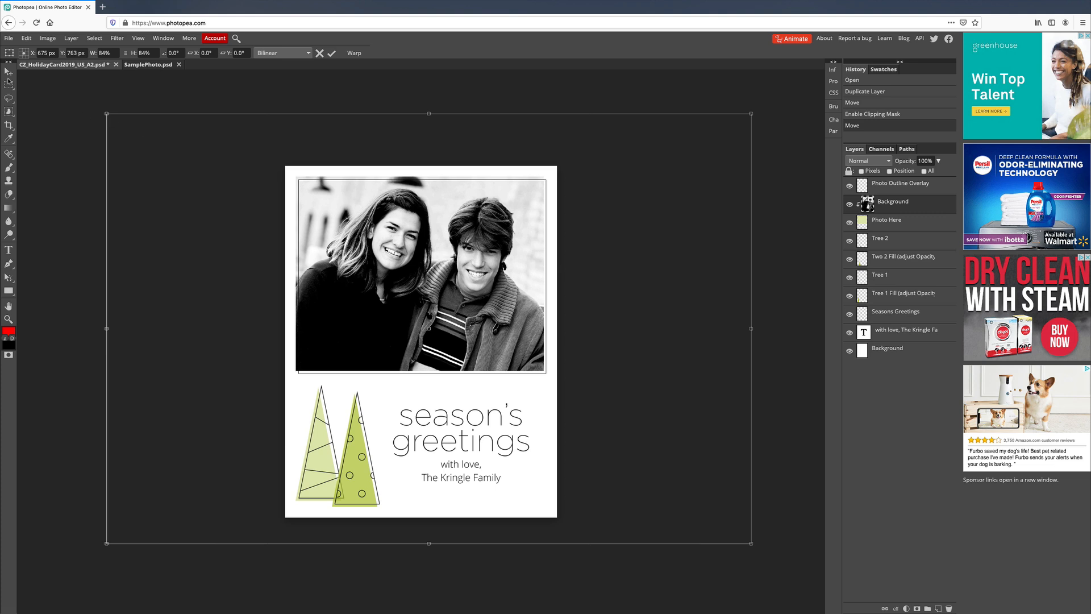
left_click(8, 84)
left_click(72, 127)
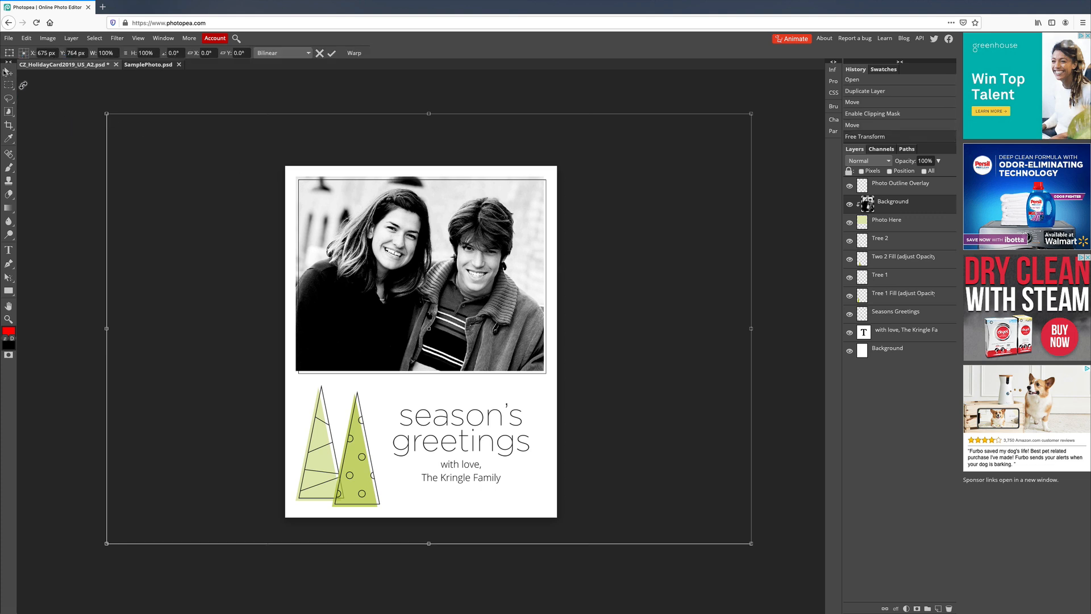
left_click(9, 75)
left_click(9, 73)
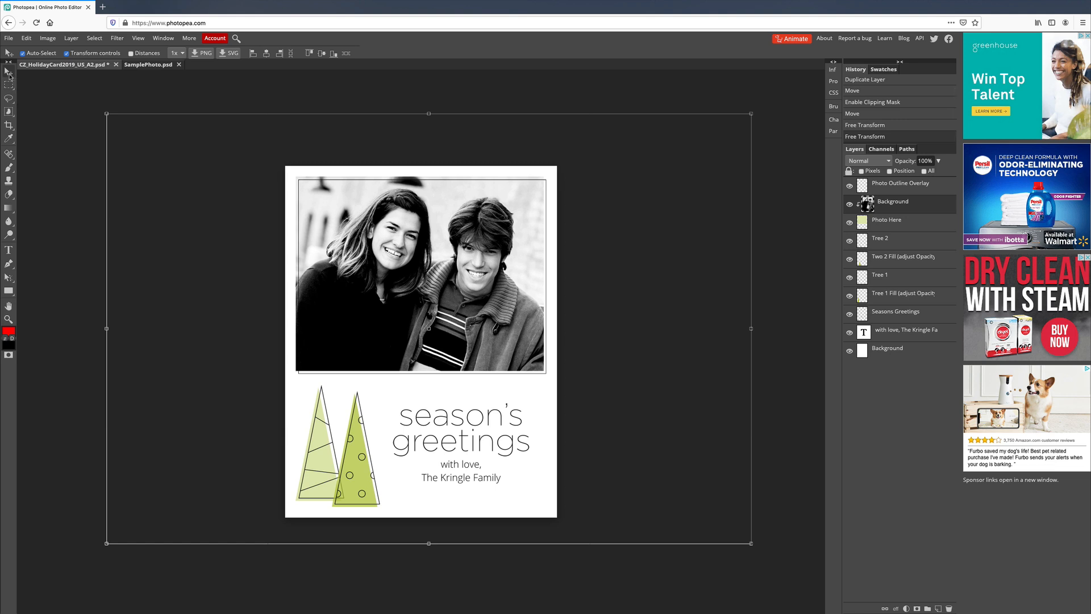
left_click(9, 84)
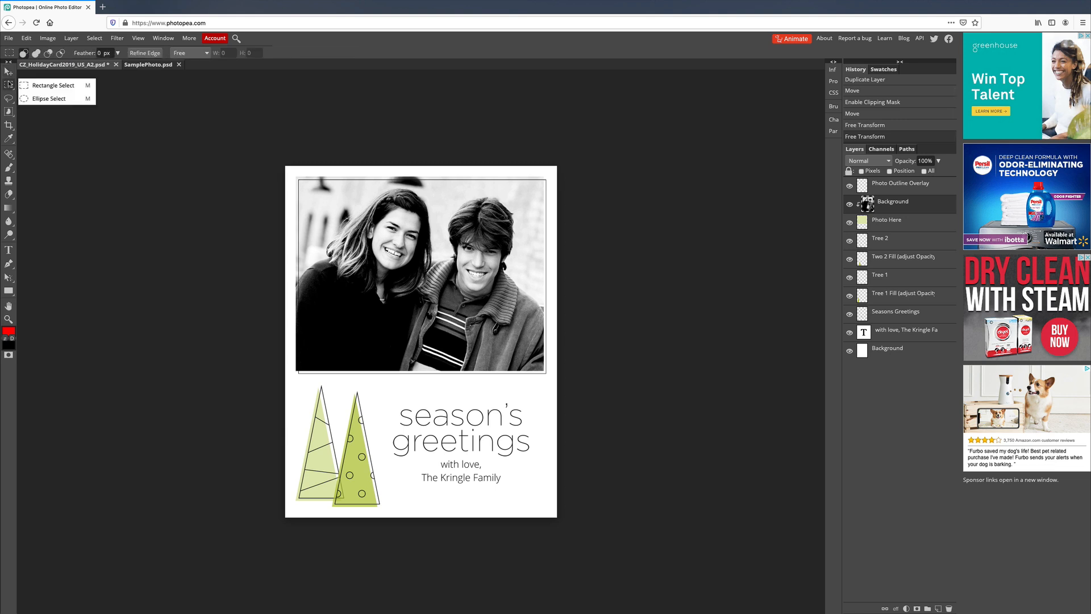
left_click(8, 72)
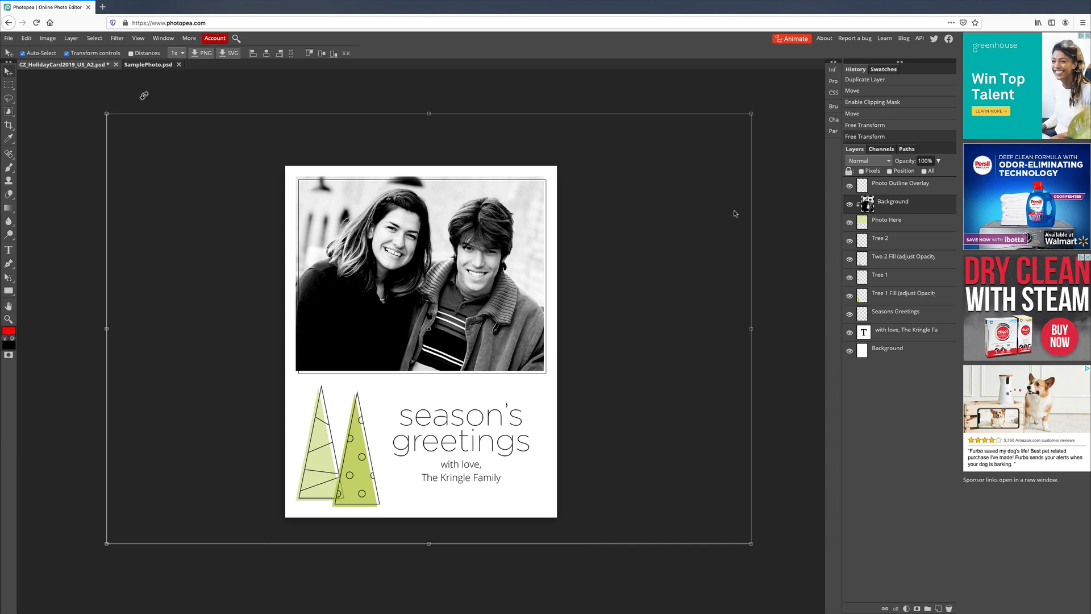
- Replace the family name line under "with love," in the card's text layer with the custom family name
left_click(904, 331)
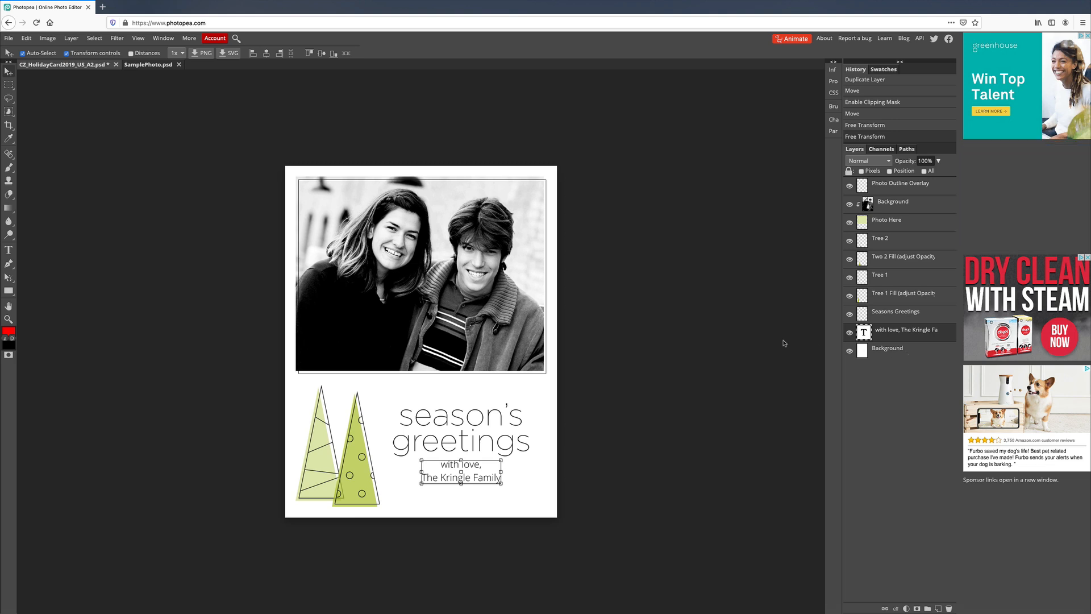
key("ctrl+plus")
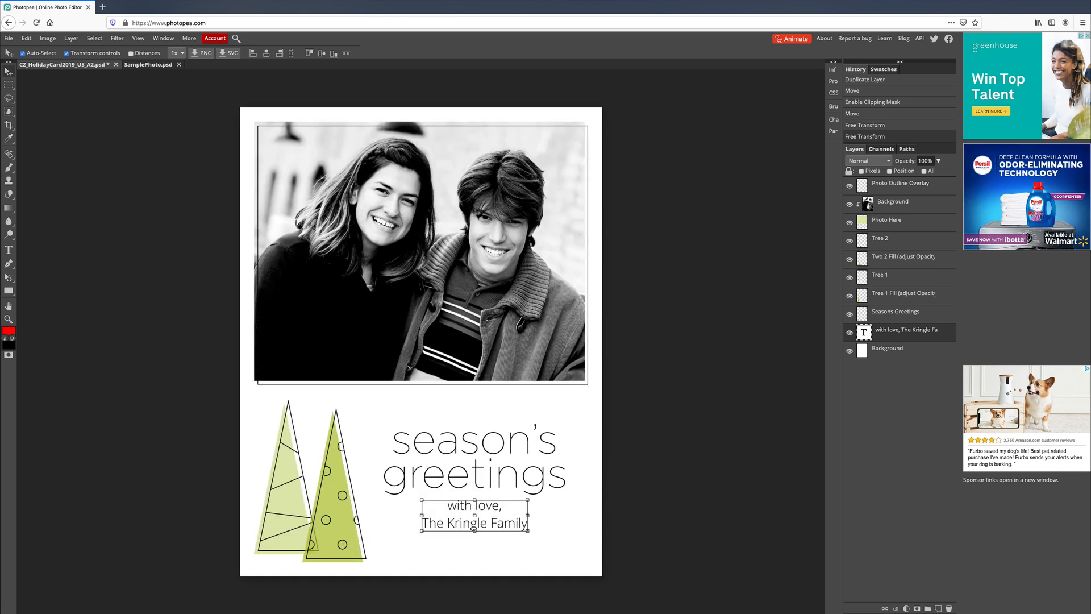
left_click(9, 251)
triple_click(473, 523)
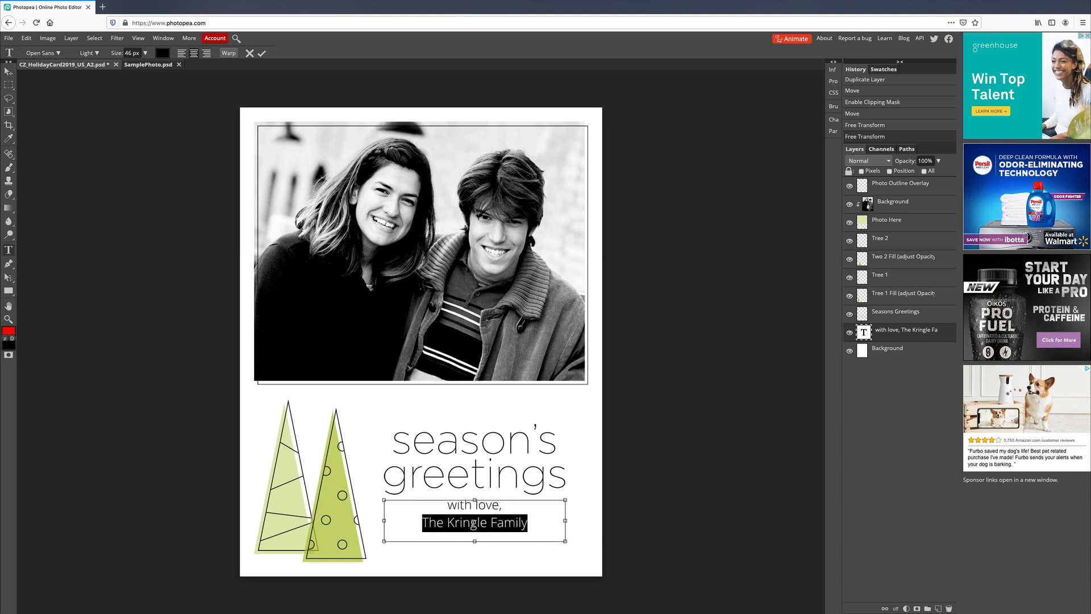
type("Th")
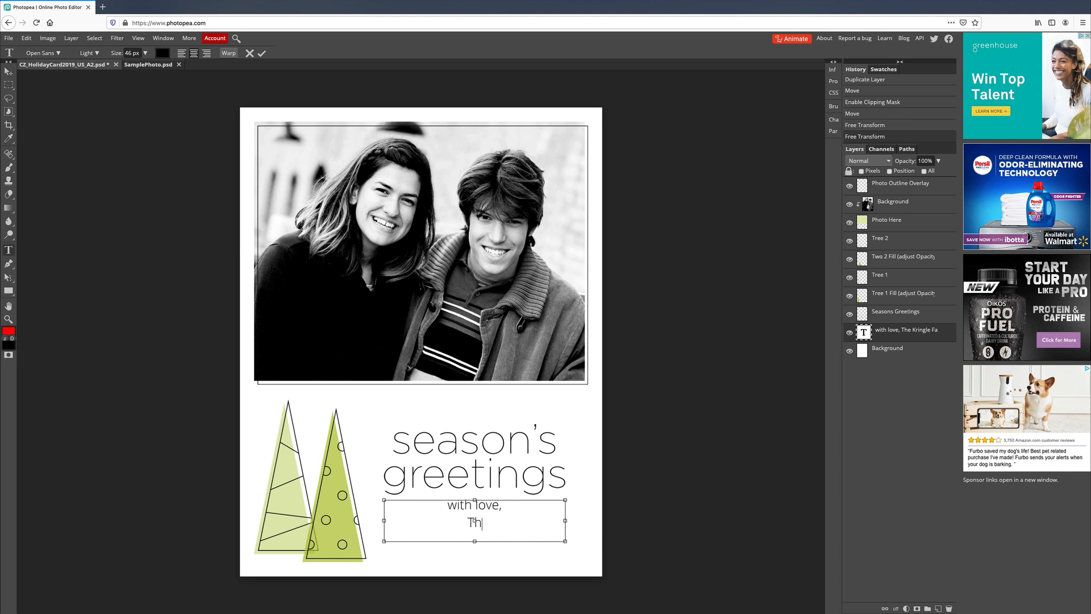
type("e Zielske Family")
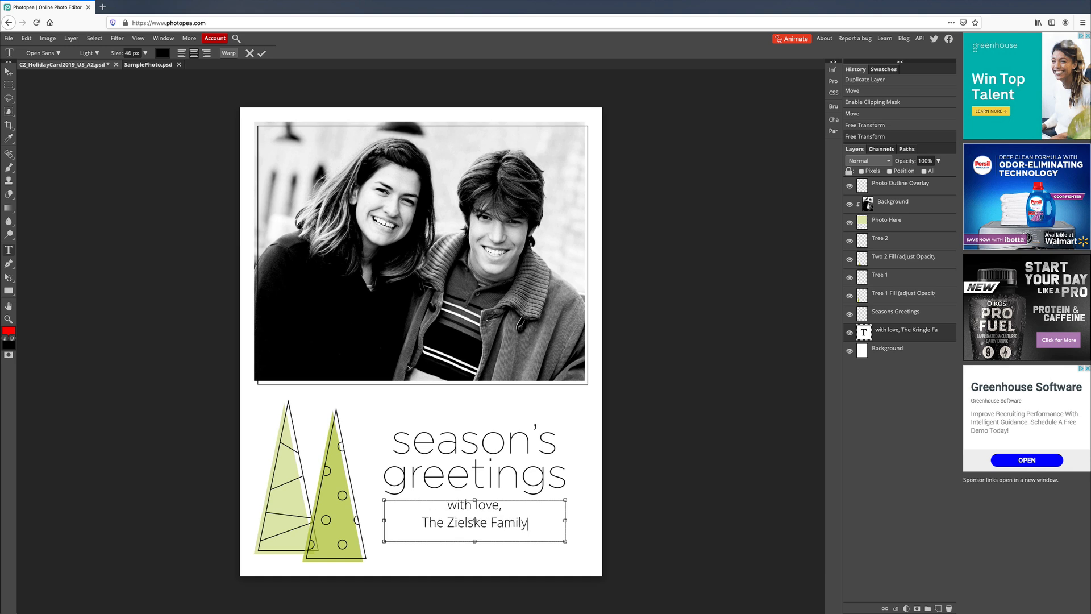
- Change the font of both lines of the "with love," text to Luiss Serif and commit the text edit
left_click_drag(447, 506, 531, 518)
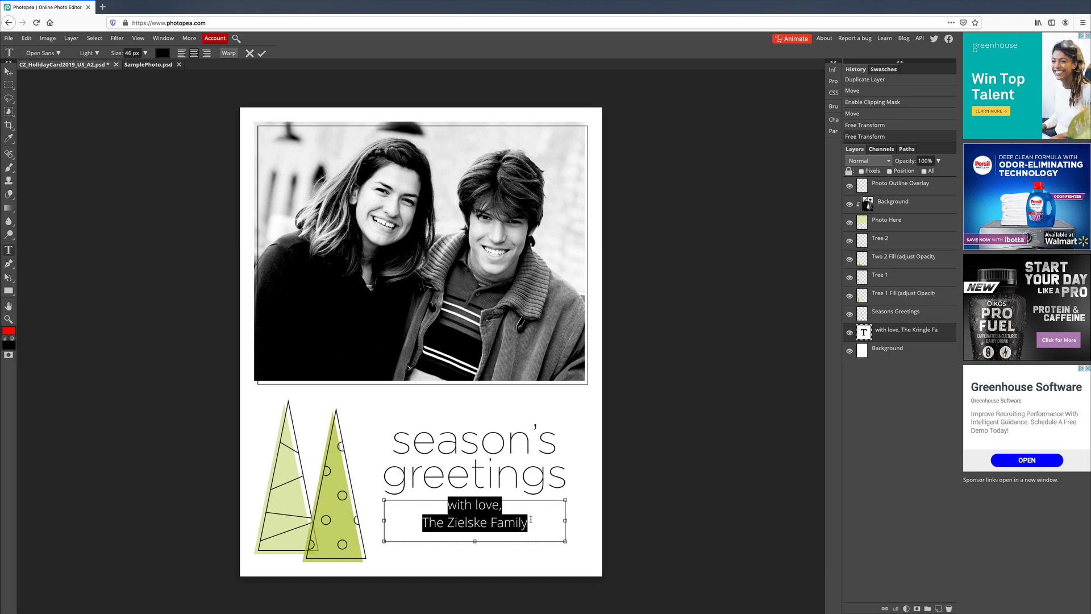
left_click(58, 53)
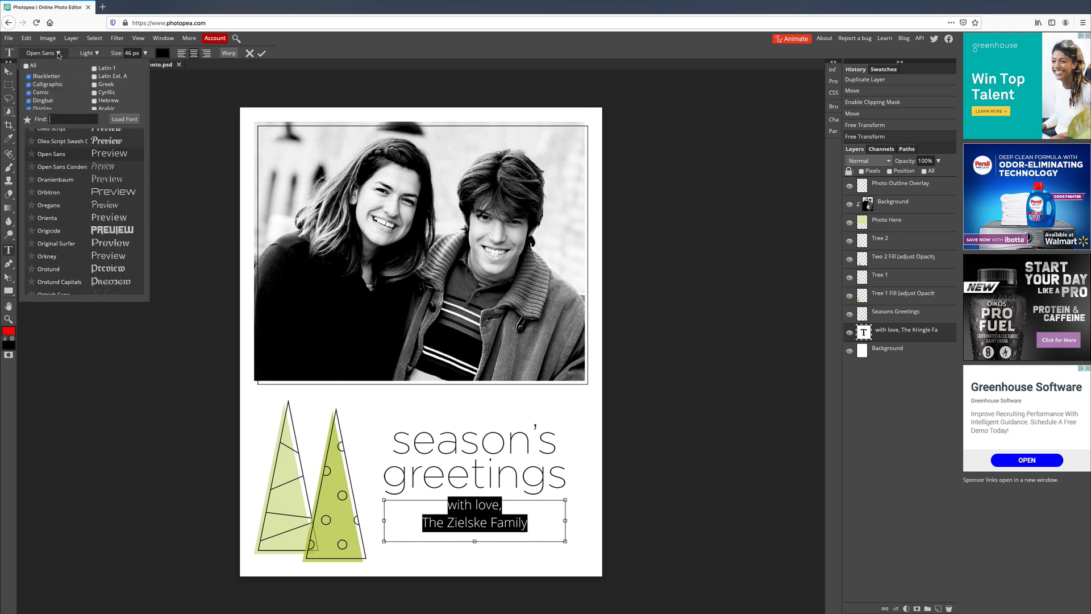
scroll(71, 180, "up", 2)
scroll(71, 180, "up", 5)
scroll(71, 180, "up", 5)
scroll(71, 181, "up", 5)
scroll(70, 180, "up", 15)
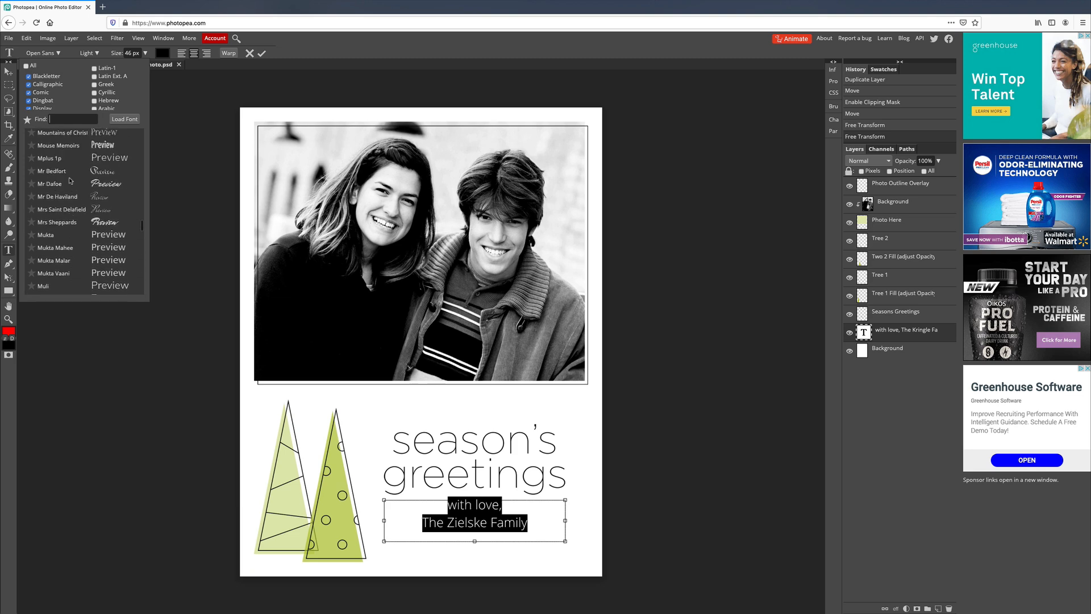
scroll(71, 180, "up", 15)
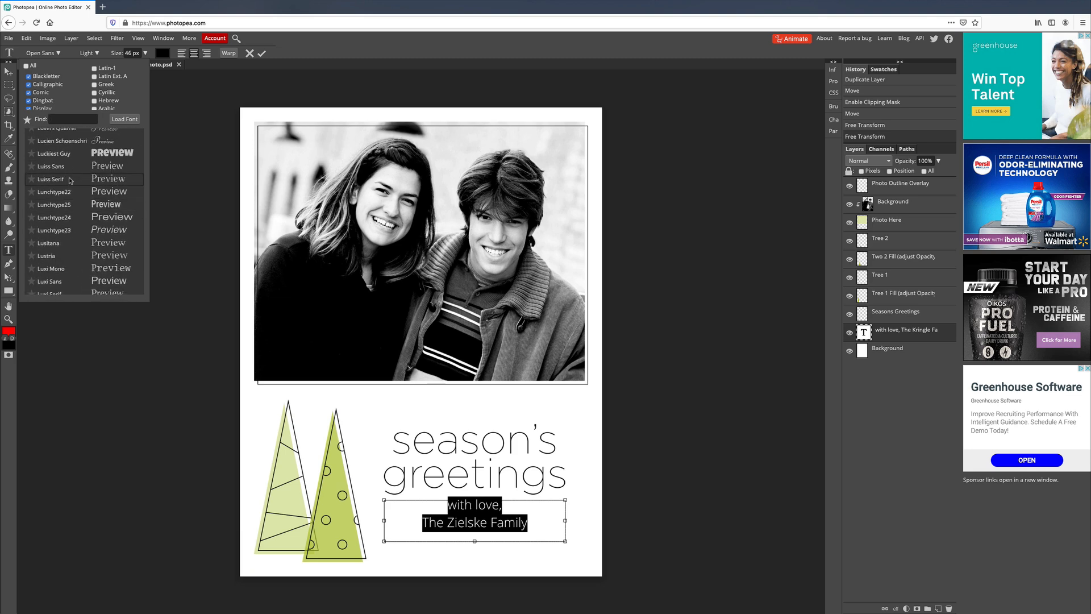
scroll(71, 180, "up", 2)
scroll(70, 180, "down", 3)
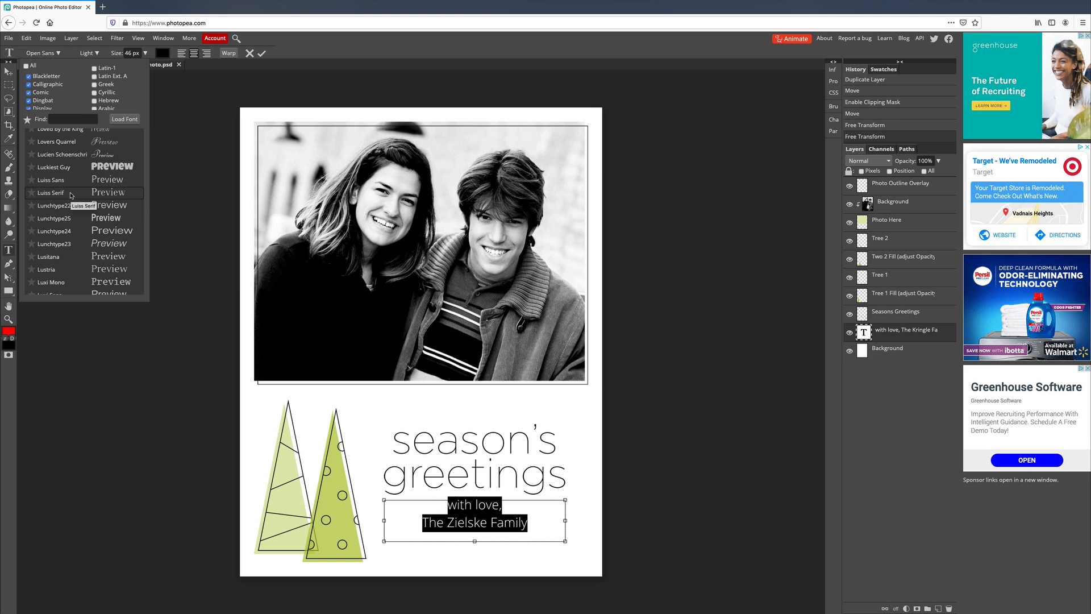
left_click(51, 192)
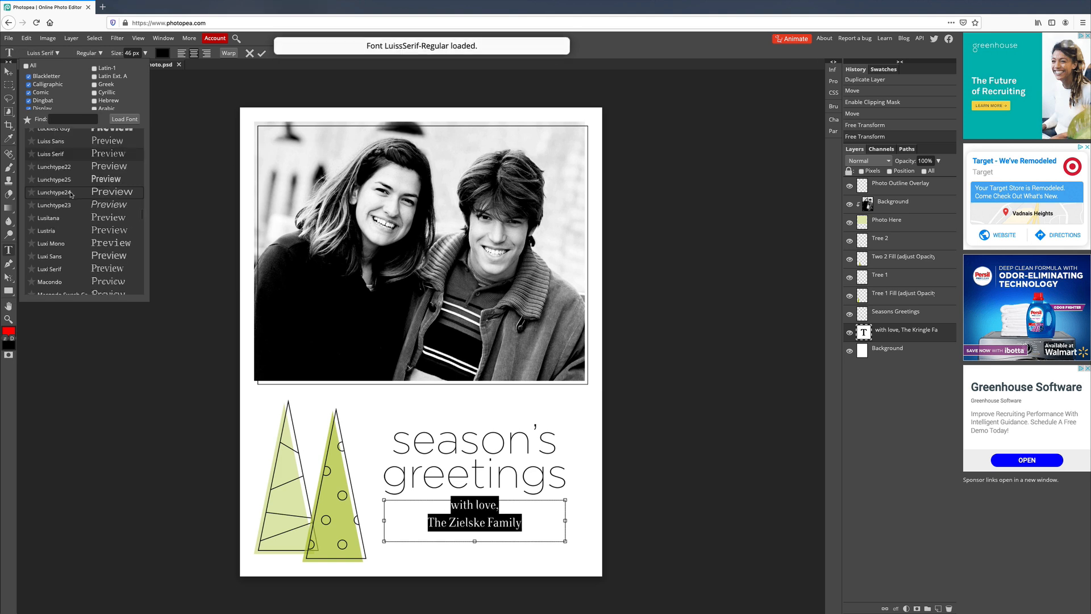
left_click(493, 518)
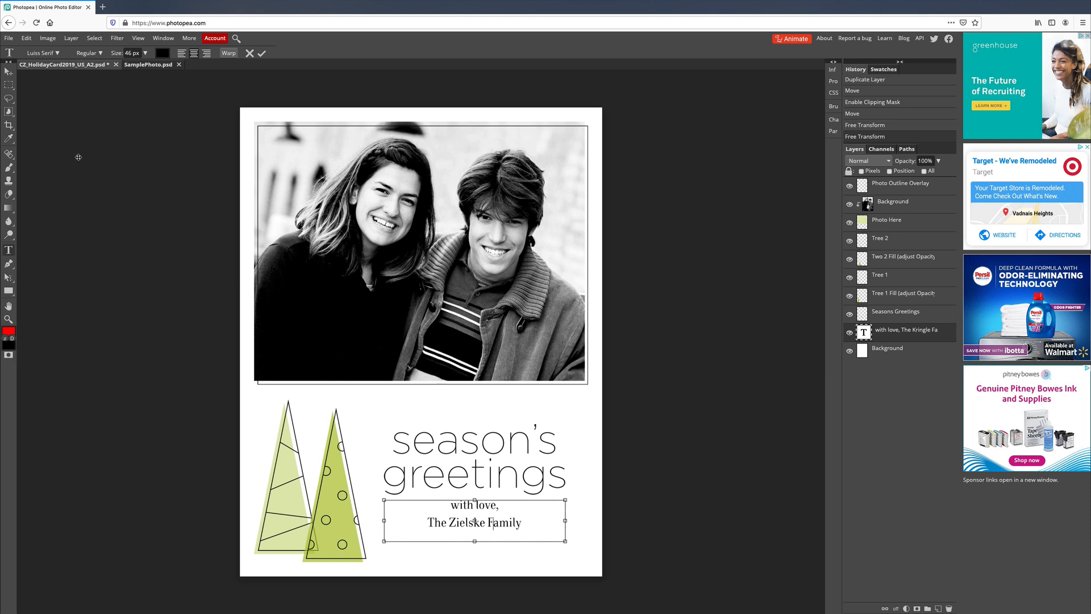
left_click(9, 73)
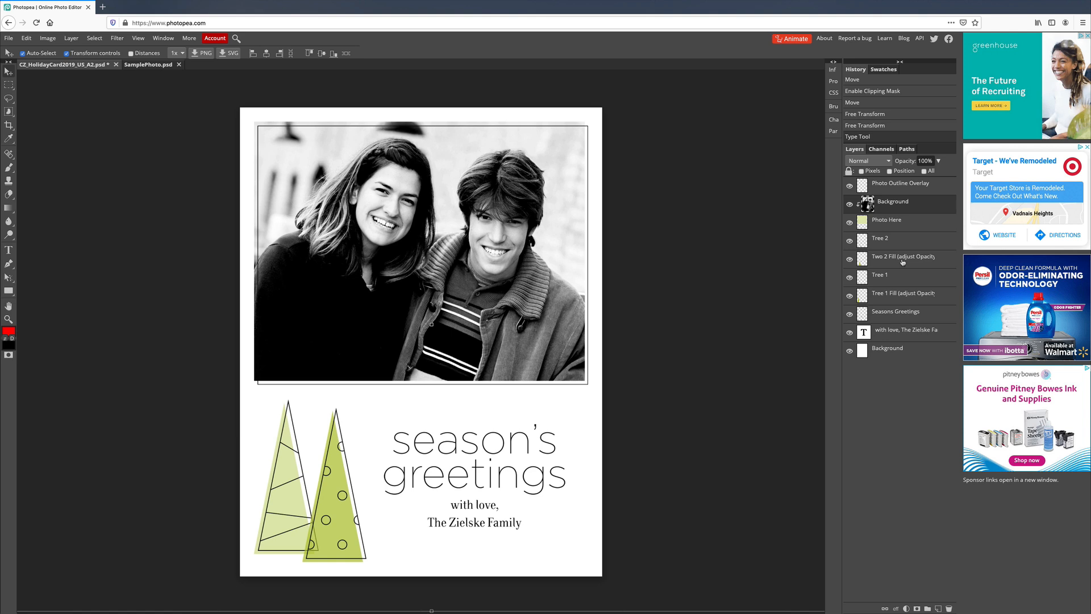
- Add a Color Fill layer directly above the Two 2 Fill layer
left_click(879, 258)
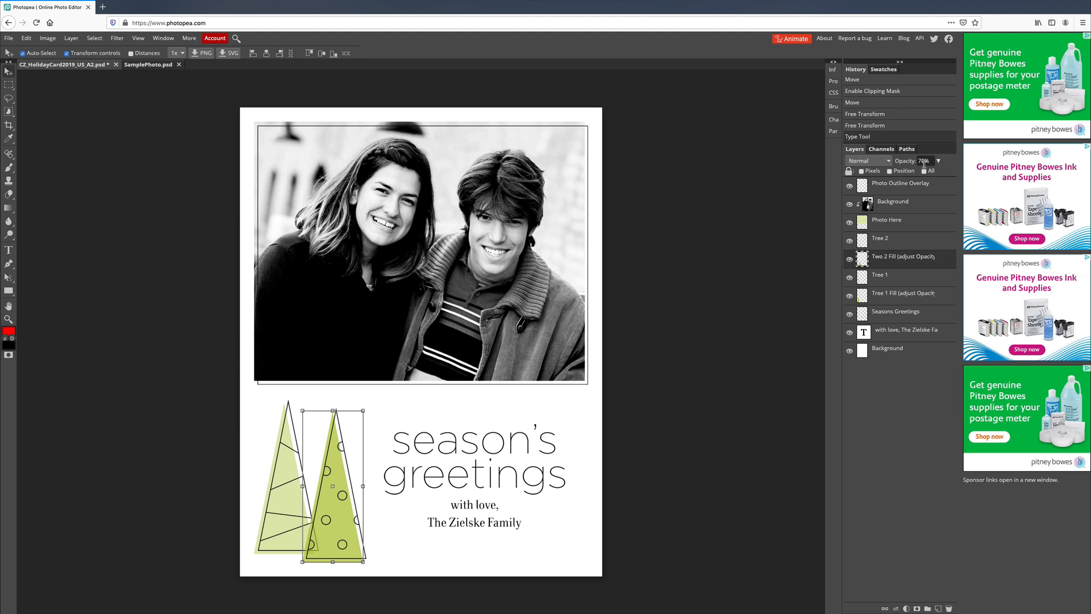
left_click(919, 300)
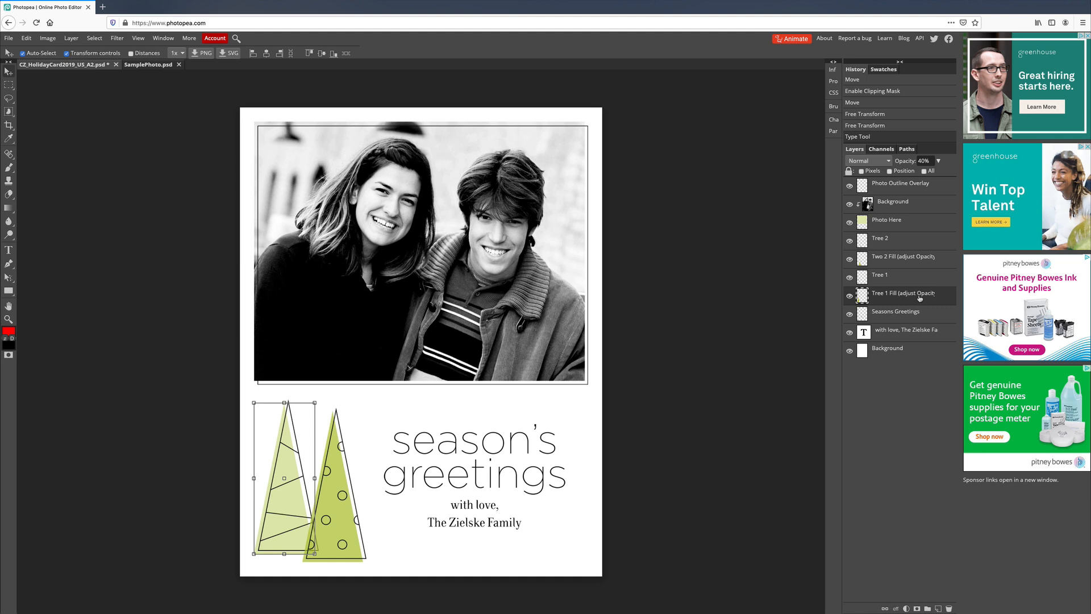
left_click(898, 257)
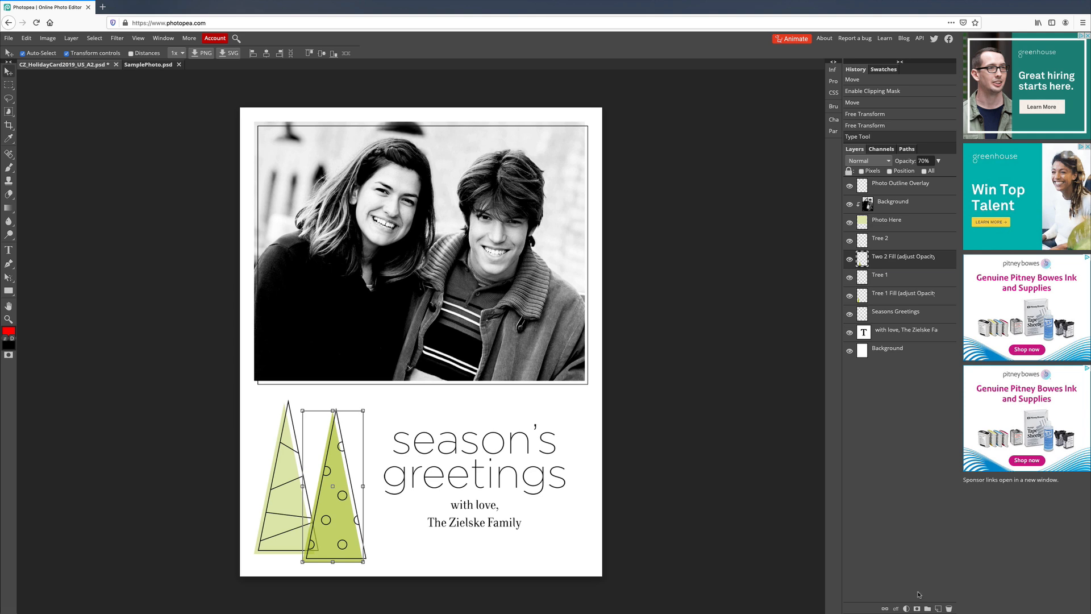
mouse_move(916, 612)
left_click(906, 608)
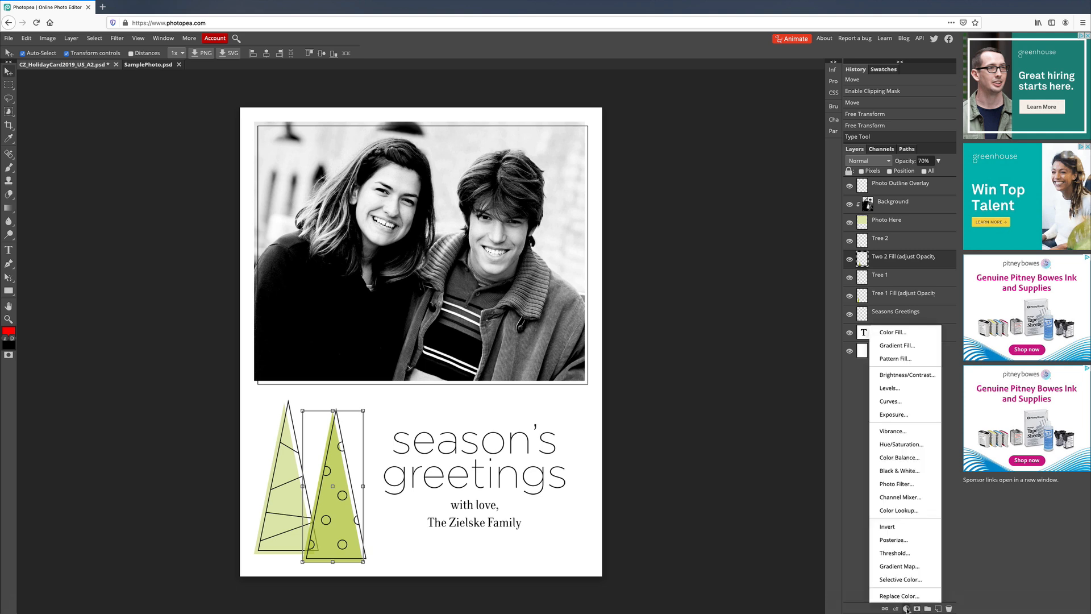
left_click(892, 333)
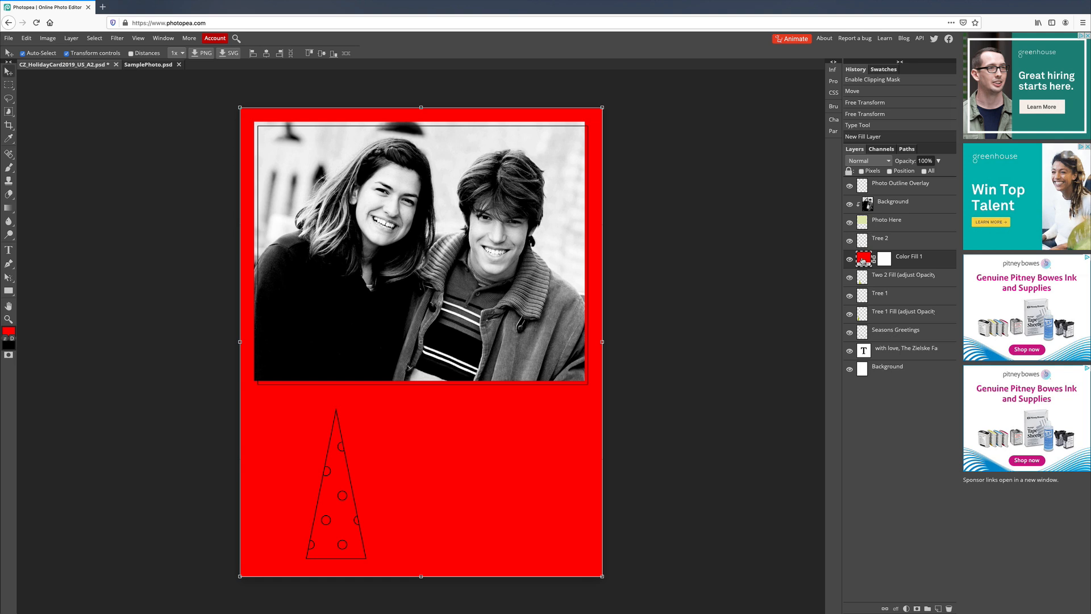
- Set the new fill layer's color to turquoise 4cf1e8 and clip it to the Two 2 Fill layer
double_click(863, 259)
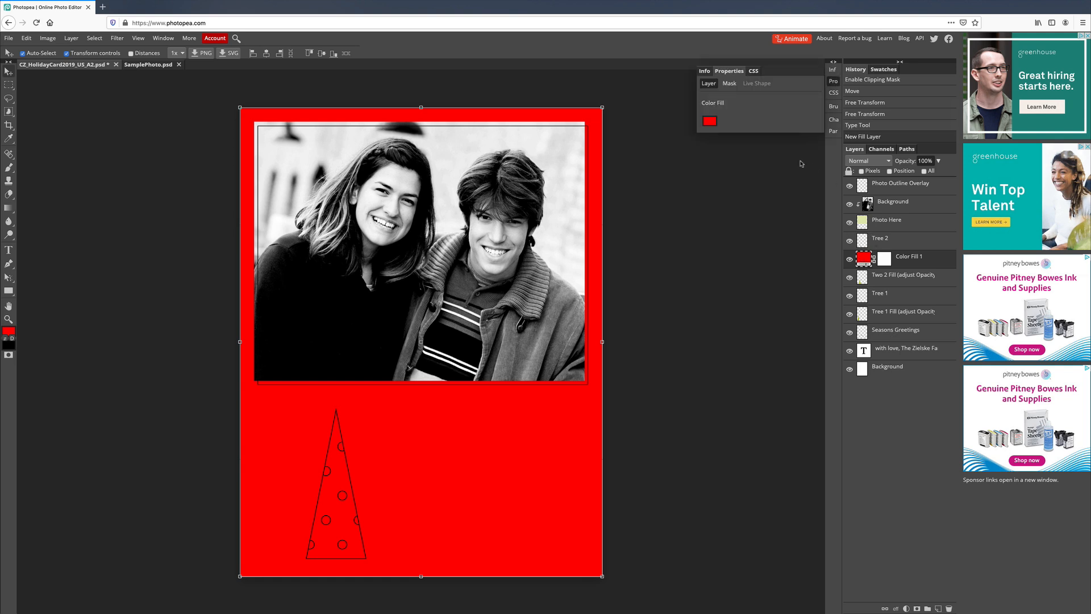
left_click(710, 121)
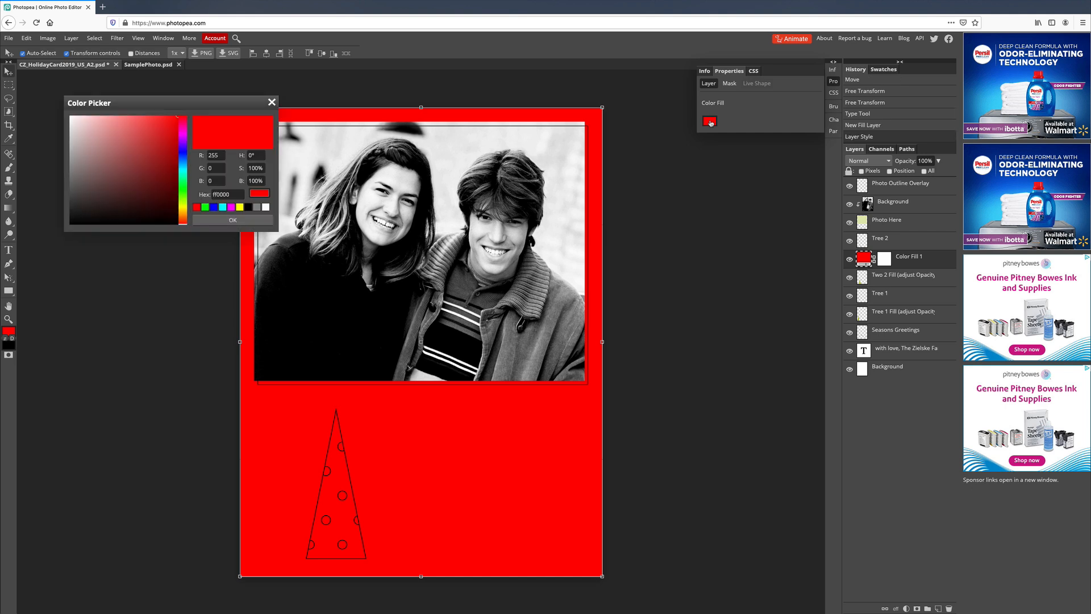
mouse_move(188, 158)
left_mouse_down()
mouse_move(185, 188)
mouse_move(184, 170)
left_mouse_up()
left_click(137, 122)
left_click_drag(142, 129, 144, 123)
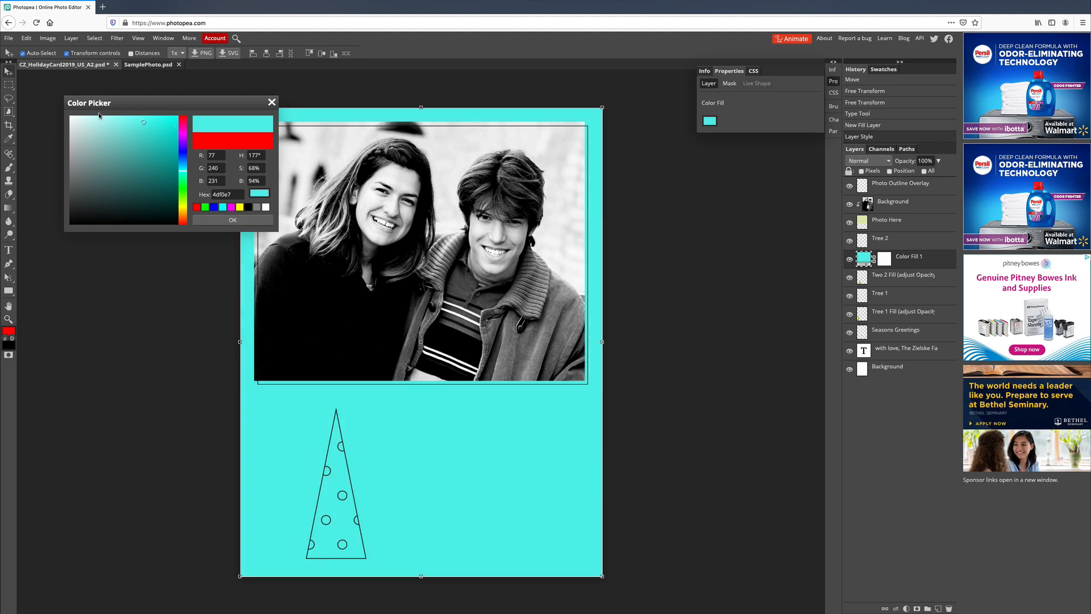
left_click(143, 124)
left_click(145, 121)
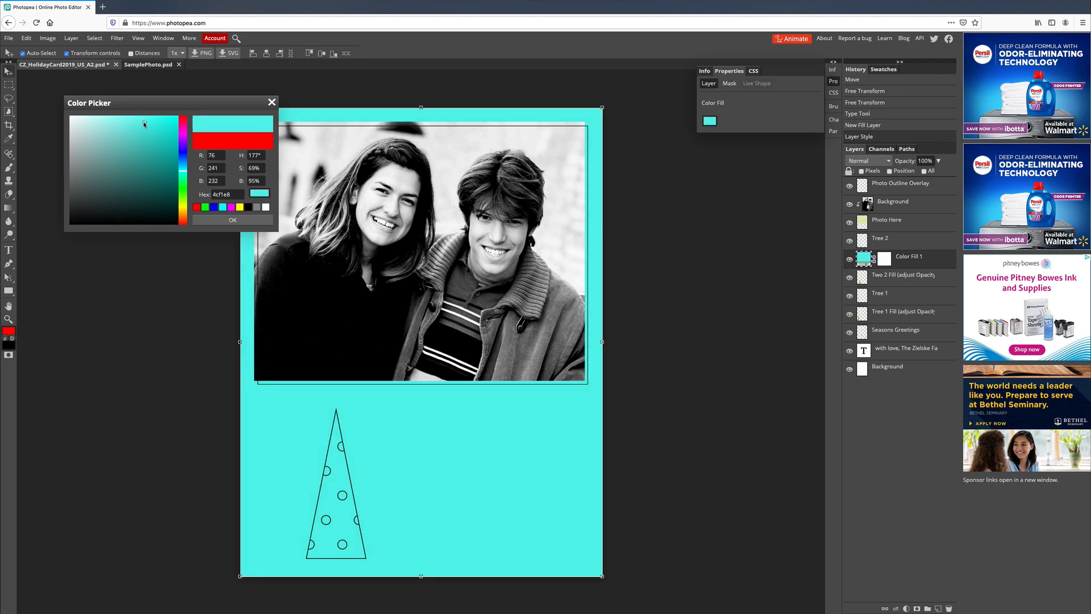
left_click(220, 220)
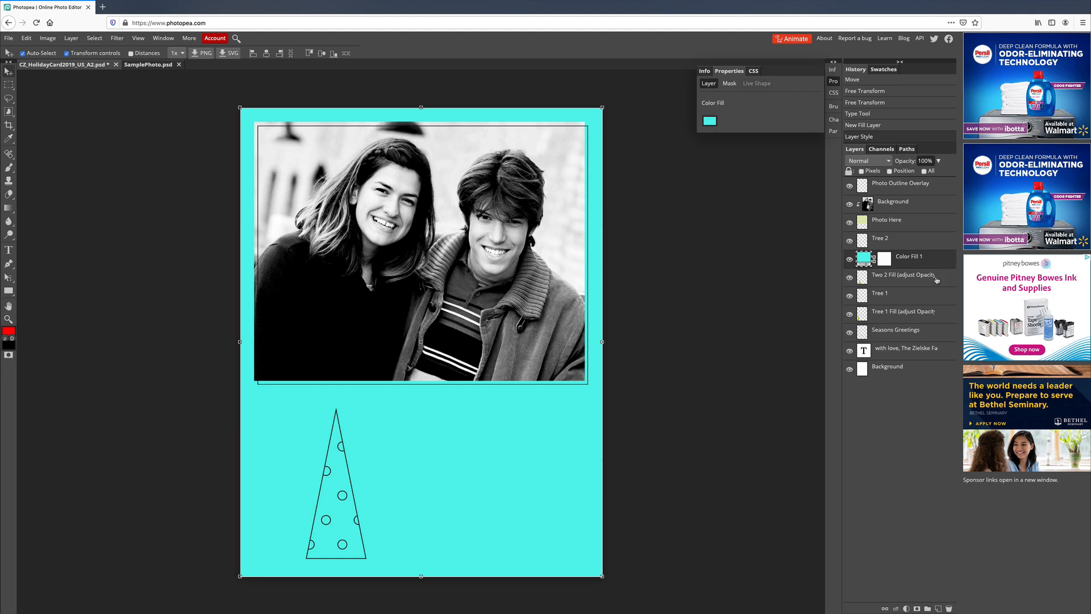
left_click(72, 39)
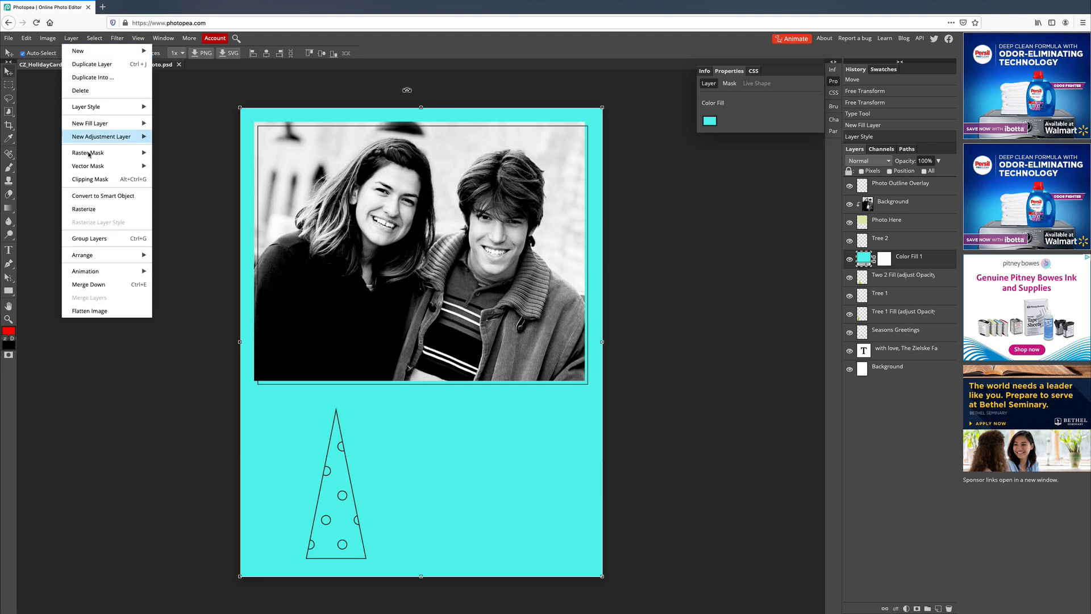
left_click(104, 179)
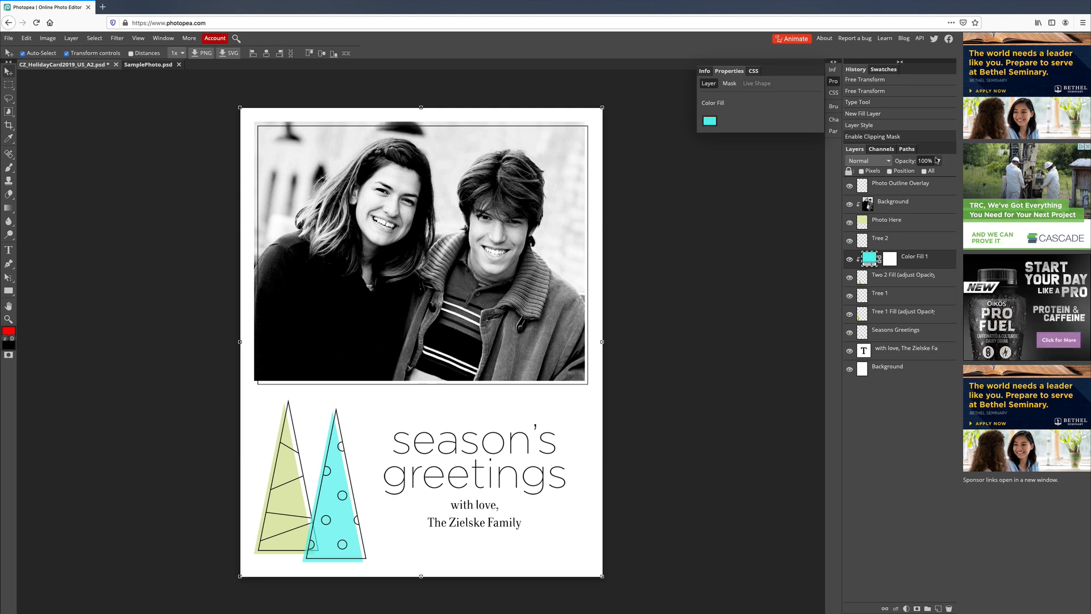
- Set the Two 2 Fill layer's opacity to 25%
left_click(907, 278)
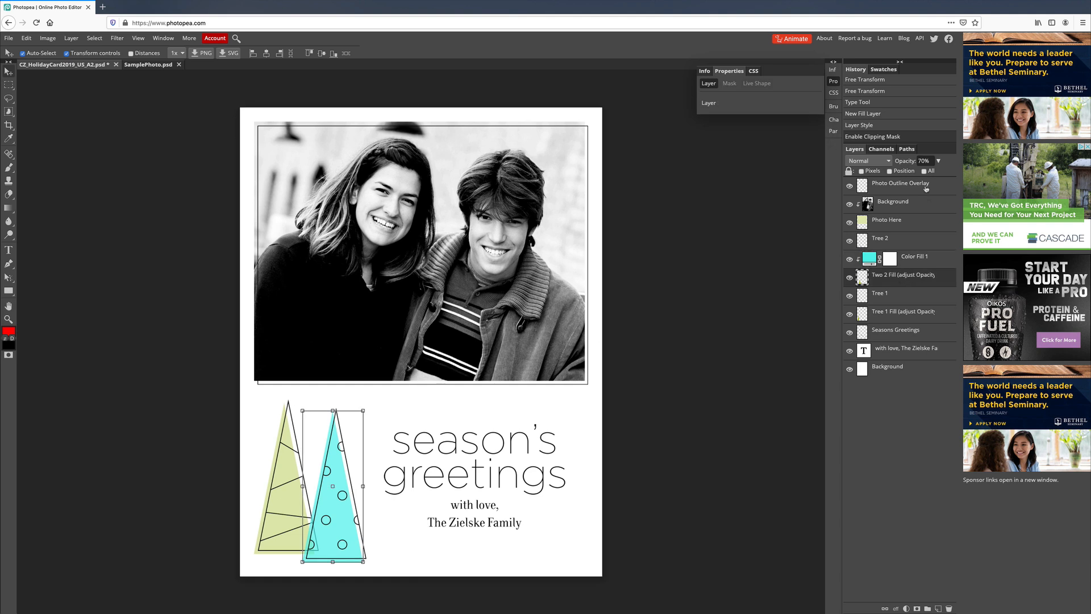
left_click(918, 161)
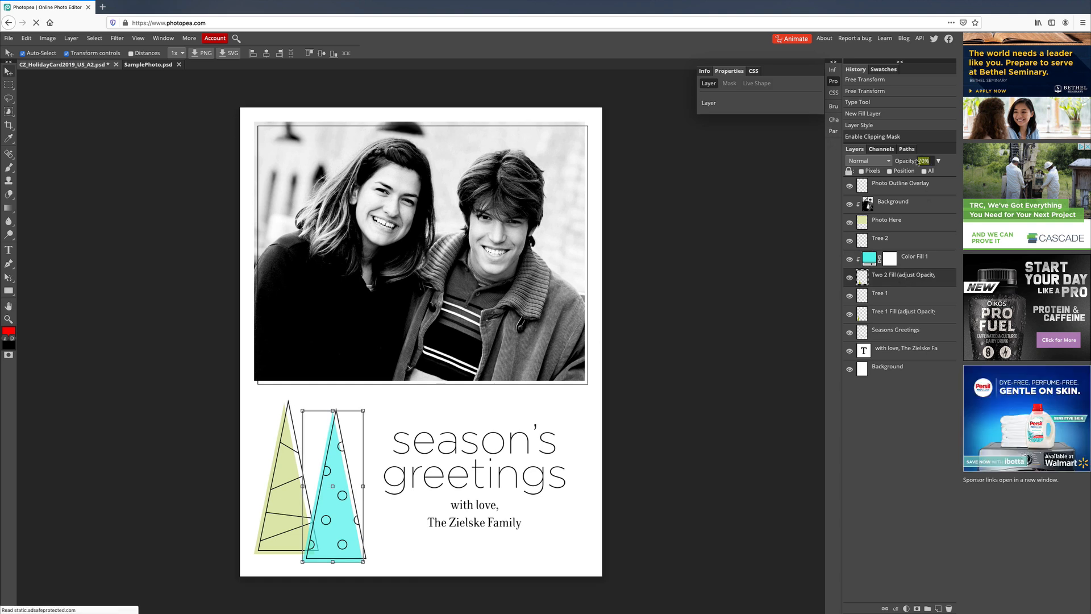
type("25")
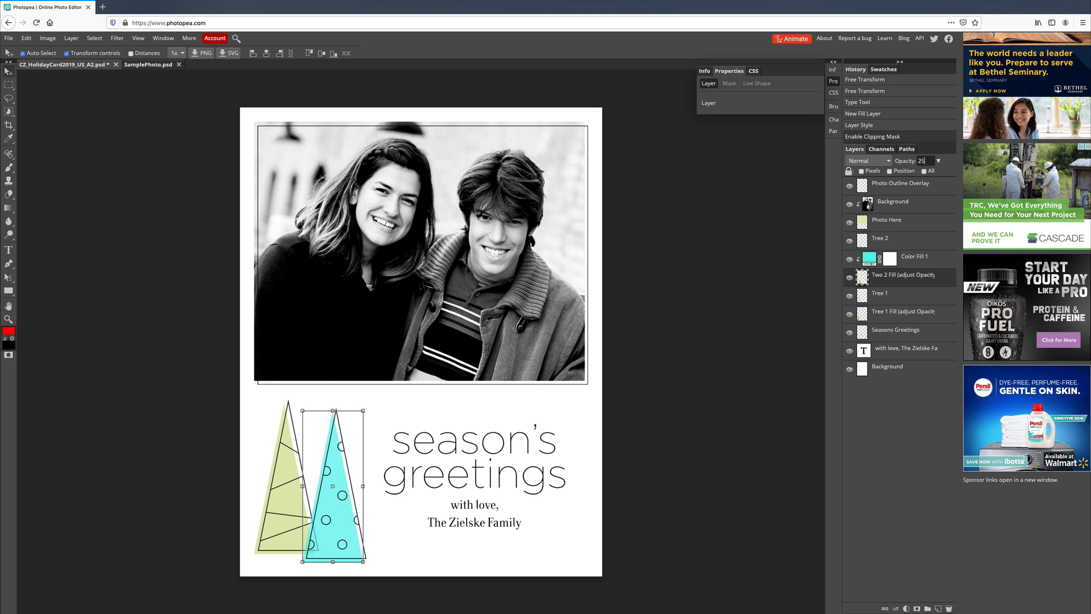
key("Return")
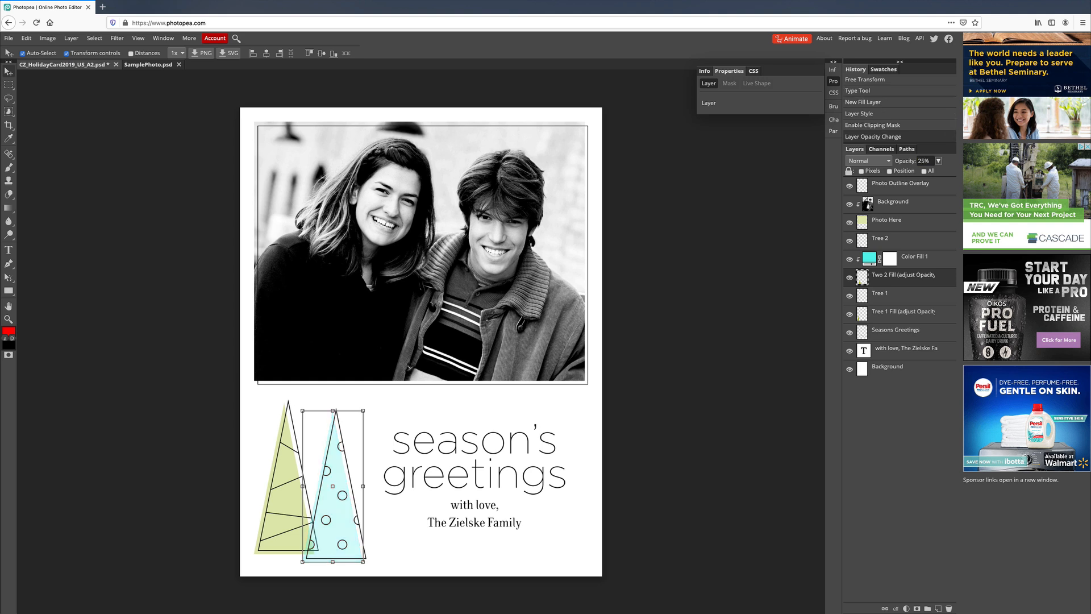
- Set the Two 2 Fill layer's opacity back to 70%
left_click(931, 162)
type("50")
key("BackSpace")
key("BackSpace")
type("7")
key("Return")
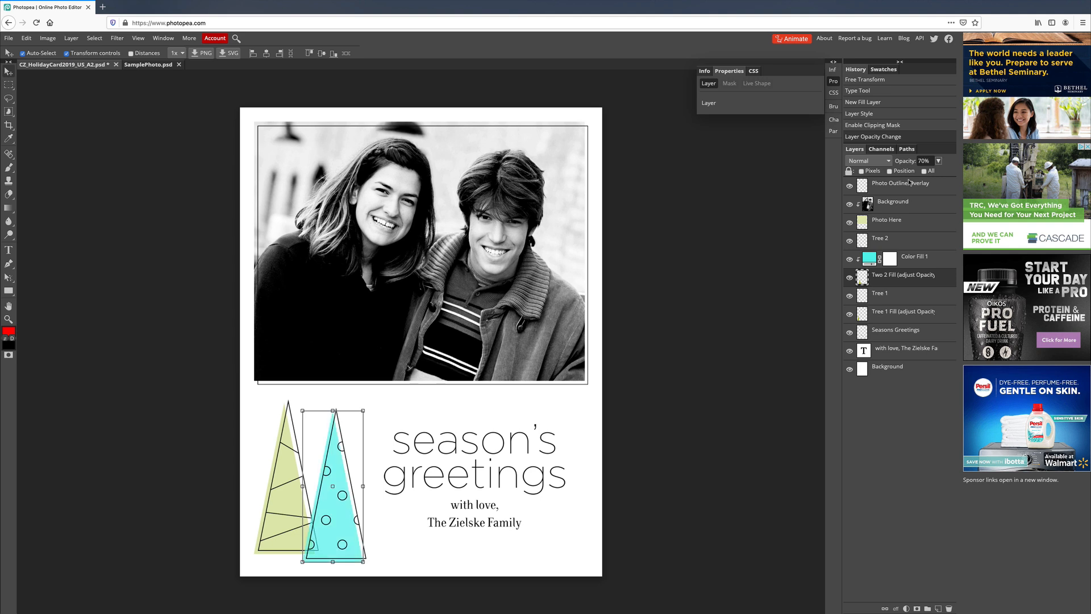
- Add a Color Fill layer directly above the Tree 1 Fill layer, keeping its color red ff0000
left_click(912, 313)
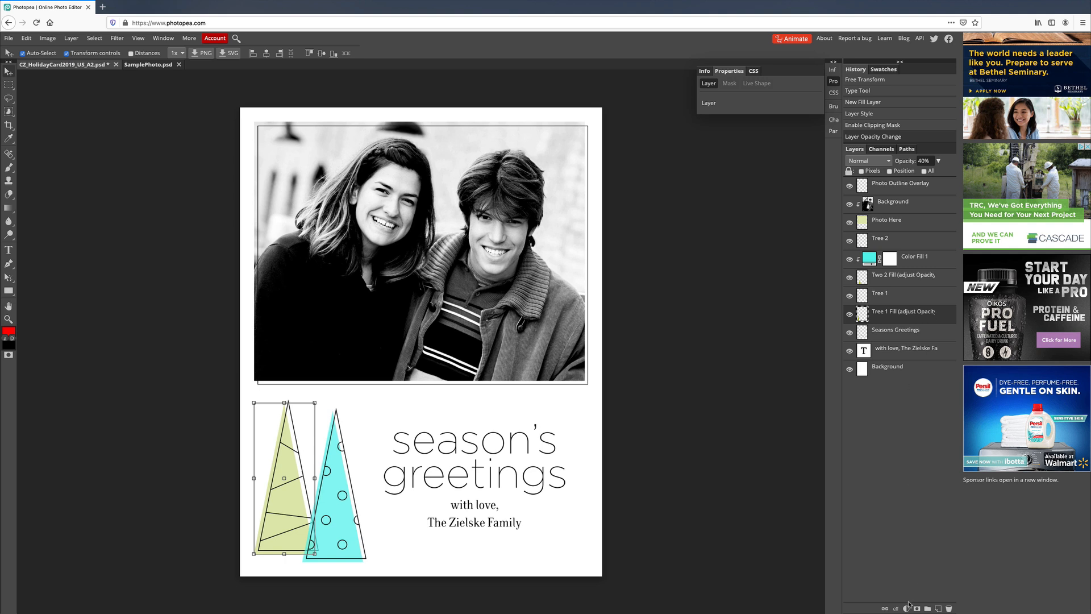
left_click(907, 609)
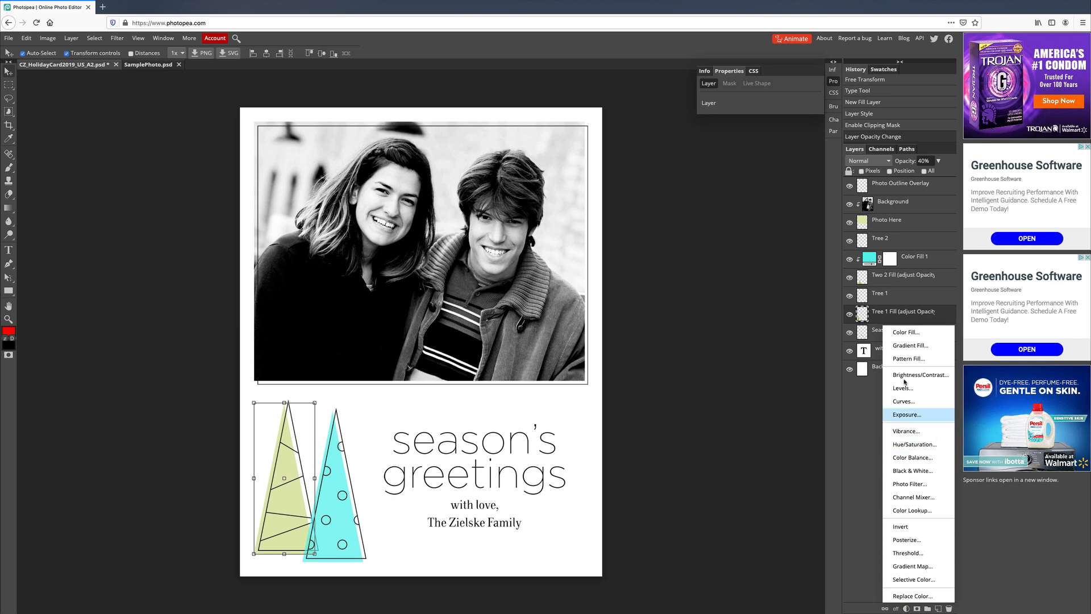
left_click(911, 332)
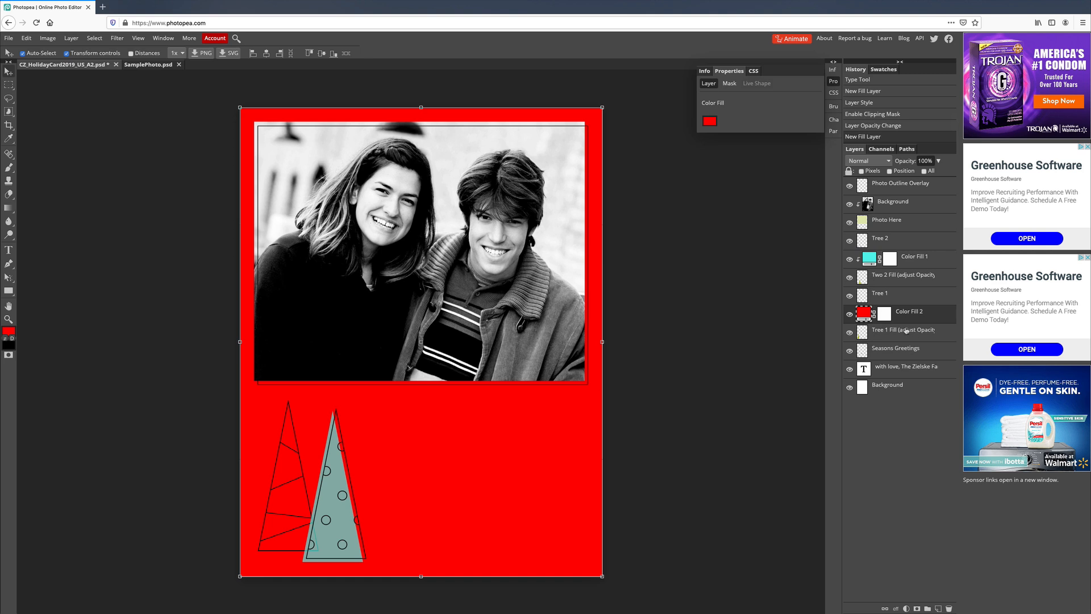
left_click(708, 121)
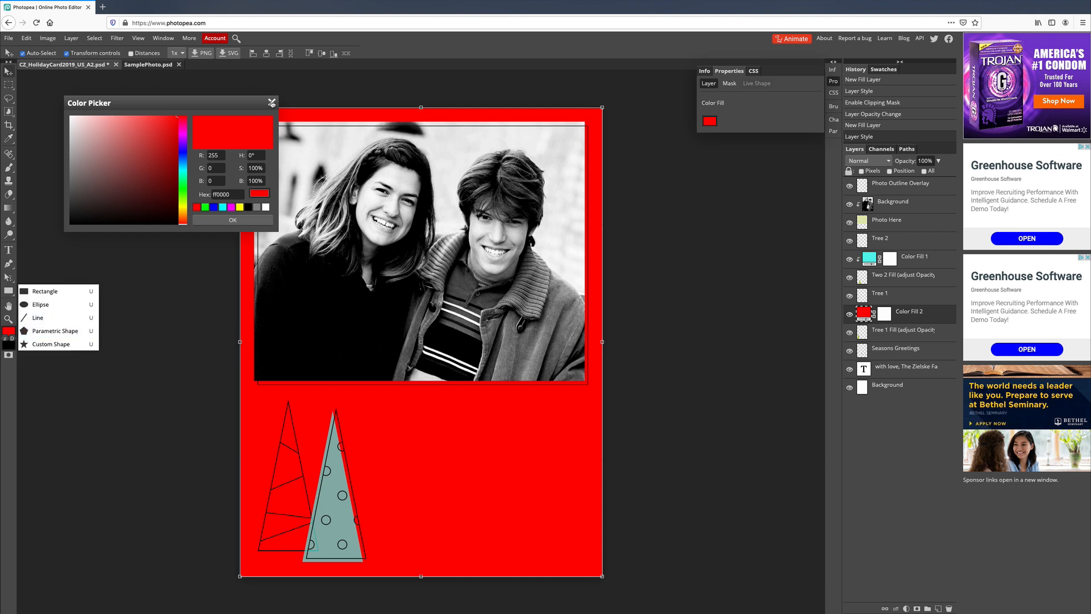
left_click(272, 103)
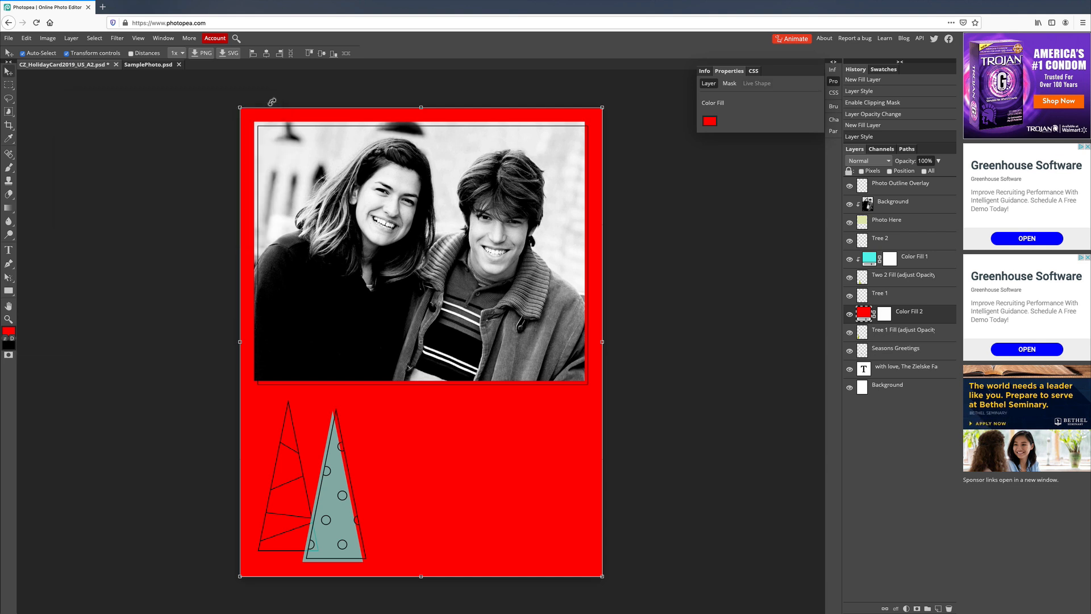
- Undo the addition of the red Color Fill layer above the Tree 1 Fill layer
left_click(746, 360)
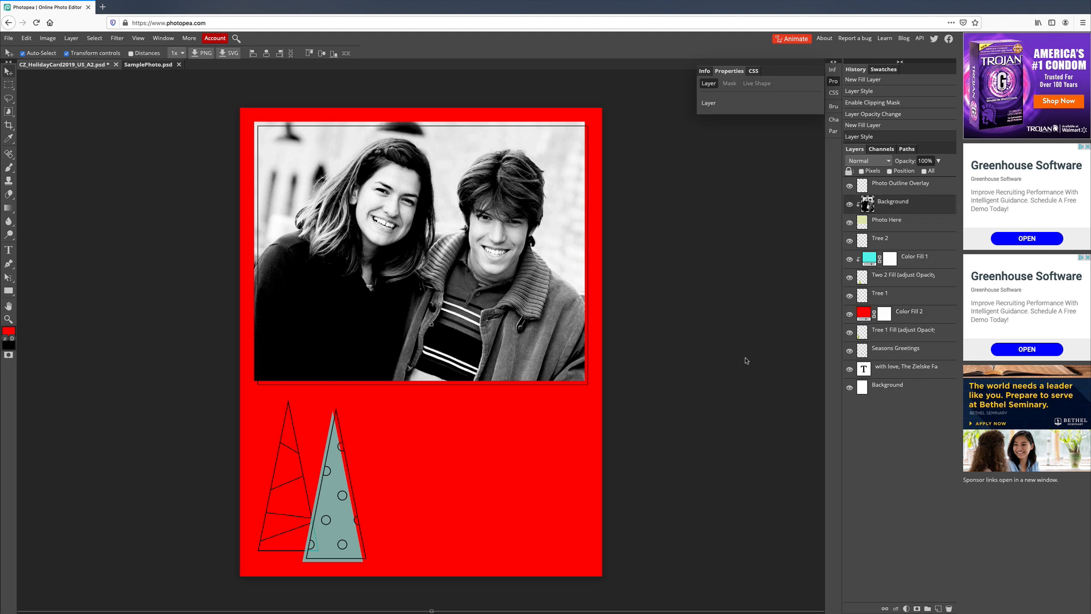
key("ctrl+z")
key("ctrl+z")
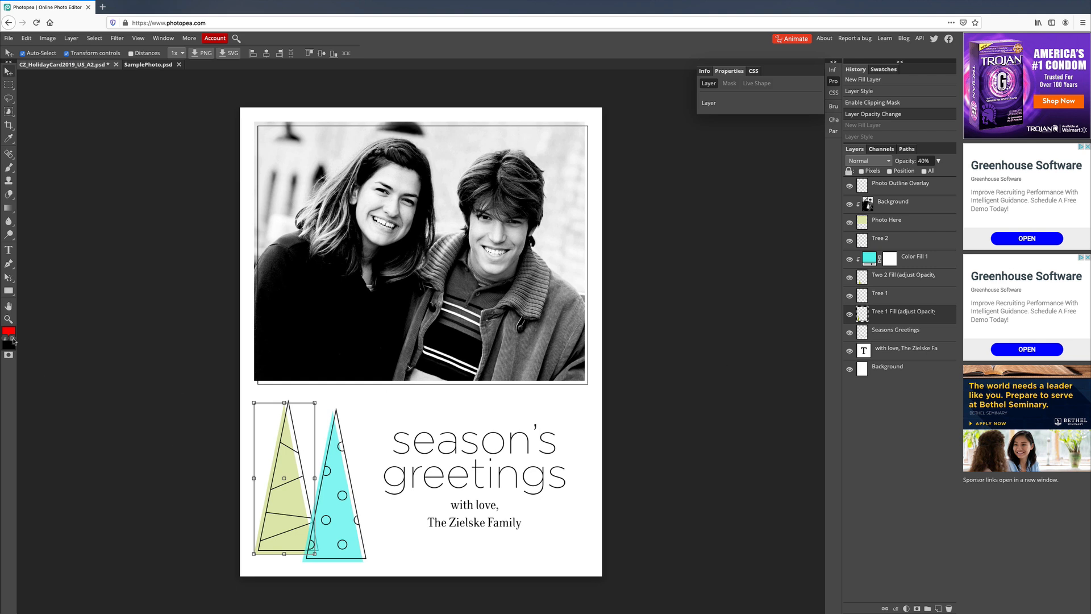
- Sample the turquoise of the polka-dot tree as the foreground color with the Eyedropper
left_click(346, 513)
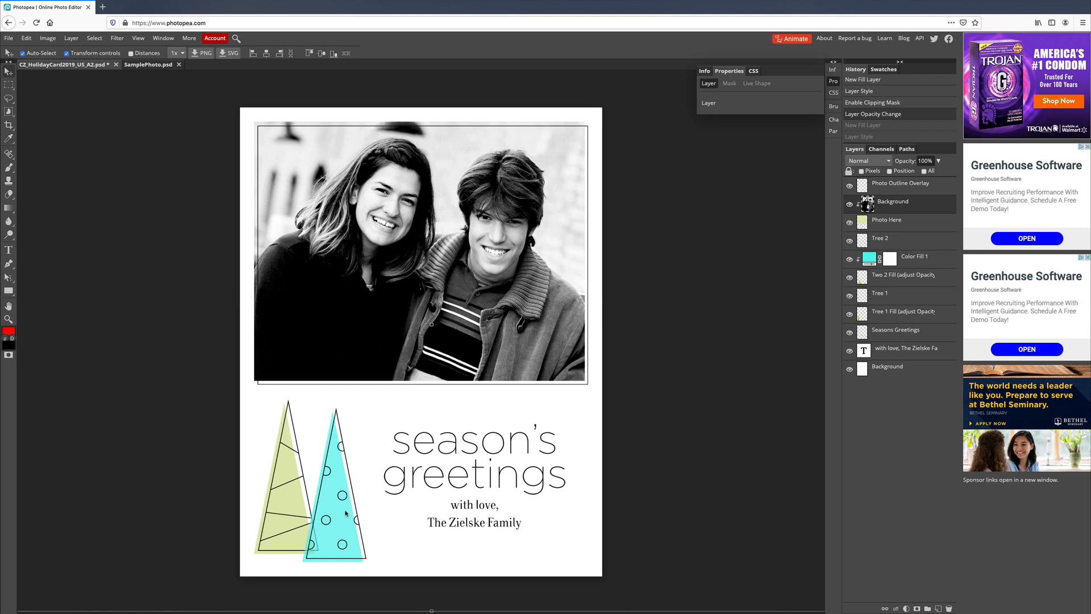
key("i")
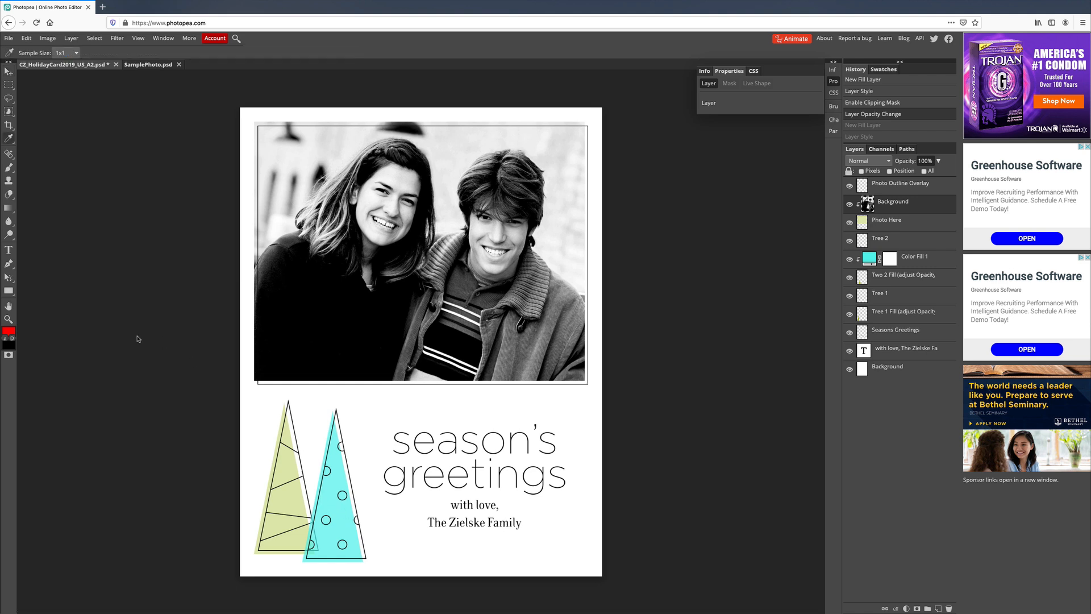
mouse_move(8, 139)
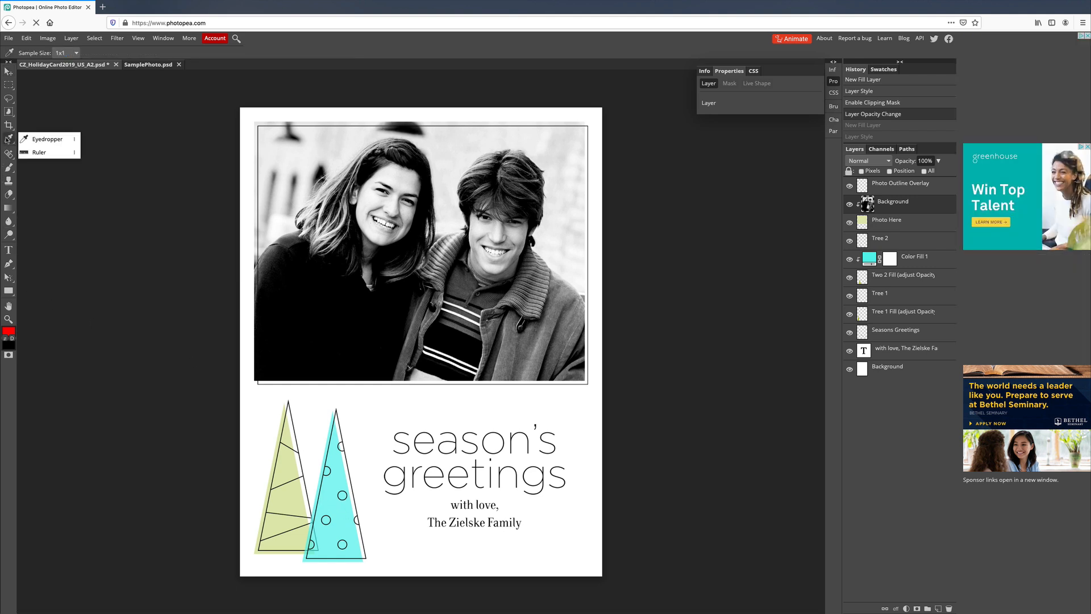
left_click(333, 493)
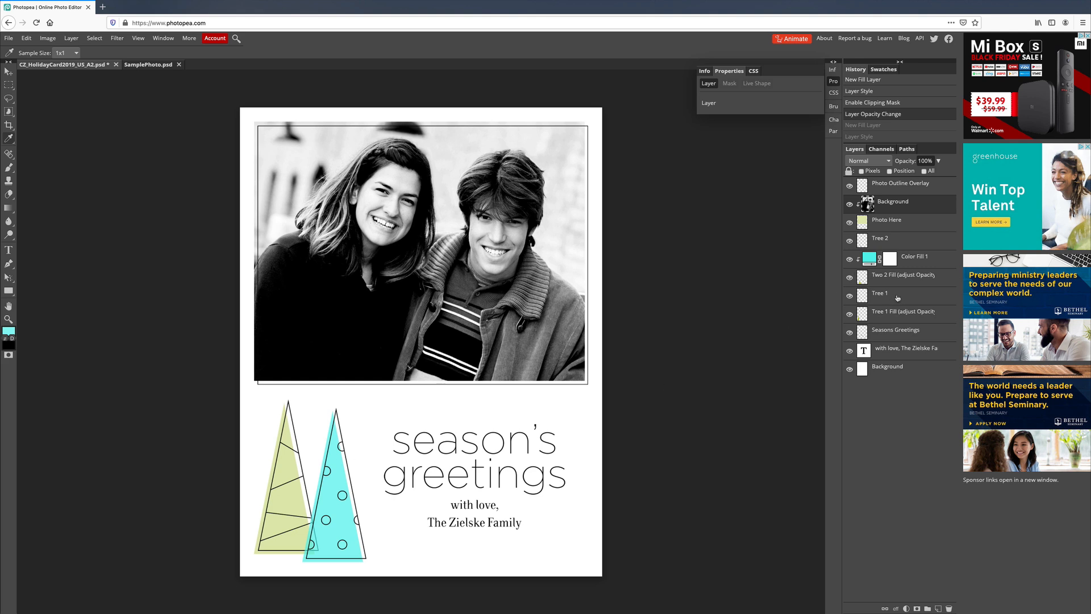
- Add a Color Fill layer directly above the Tree 1 Fill layer
left_click(901, 312)
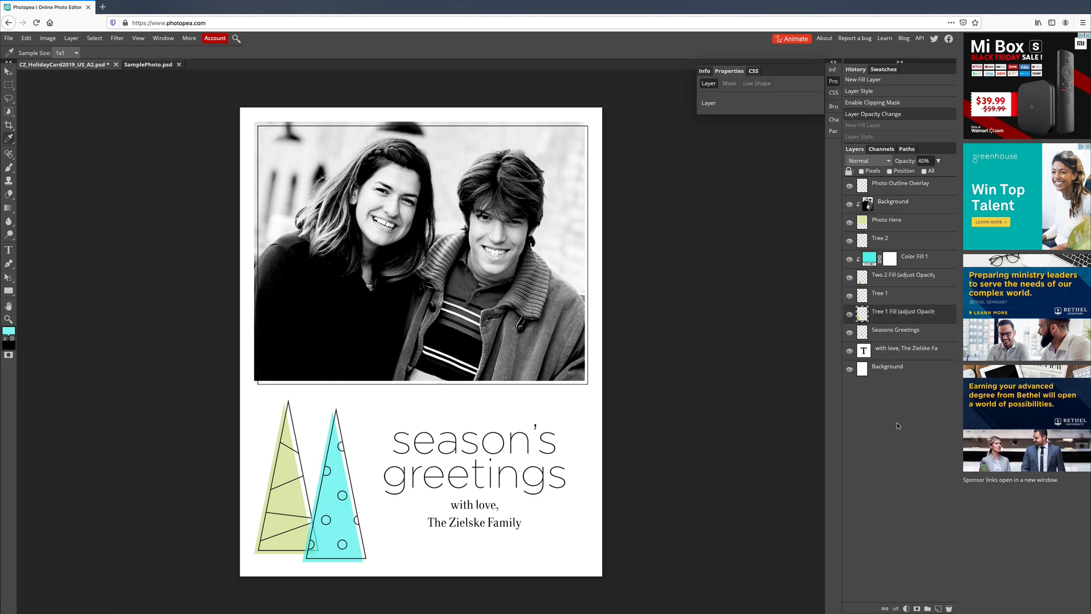
left_click(905, 608)
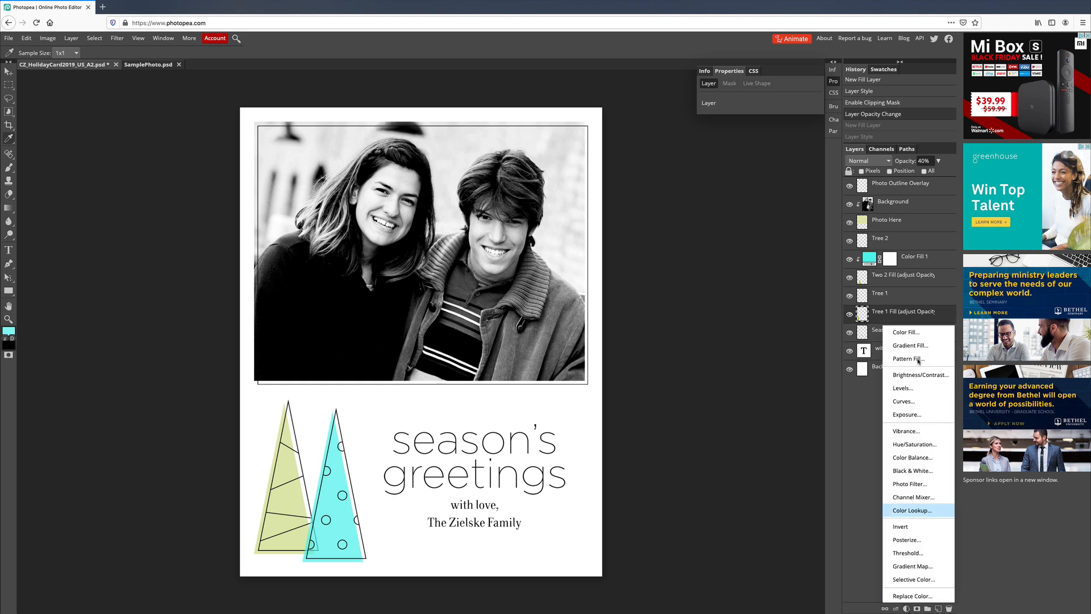
left_click(916, 333)
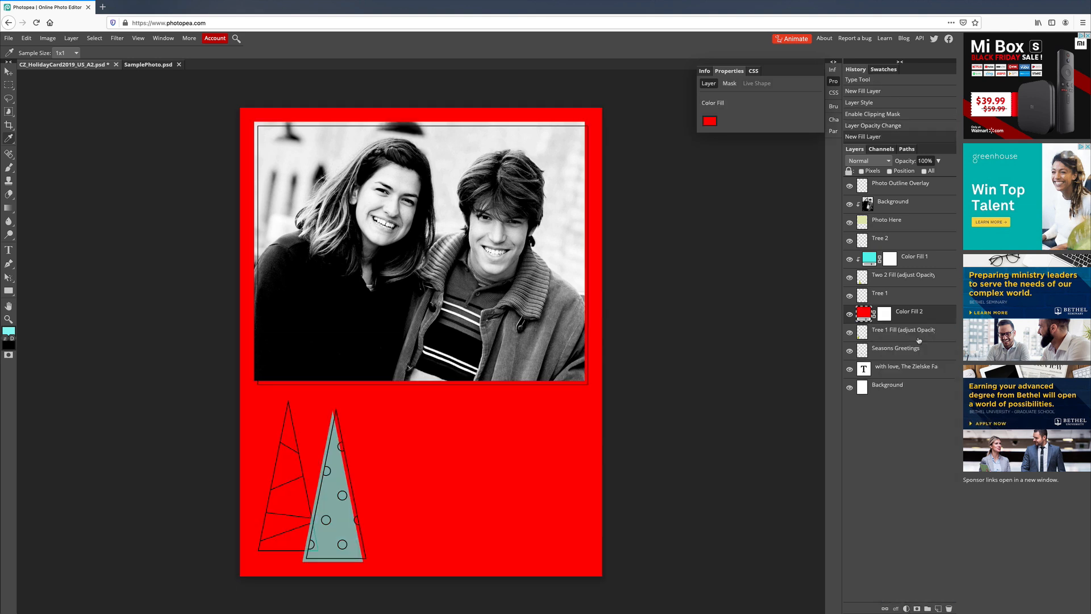
left_click(710, 121)
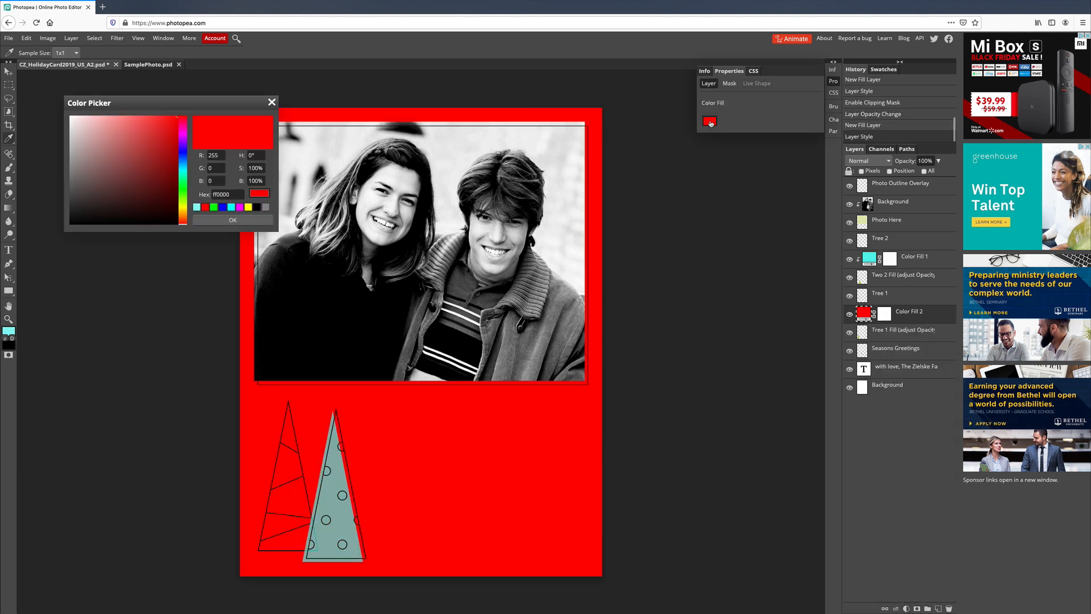
left_click(8, 332)
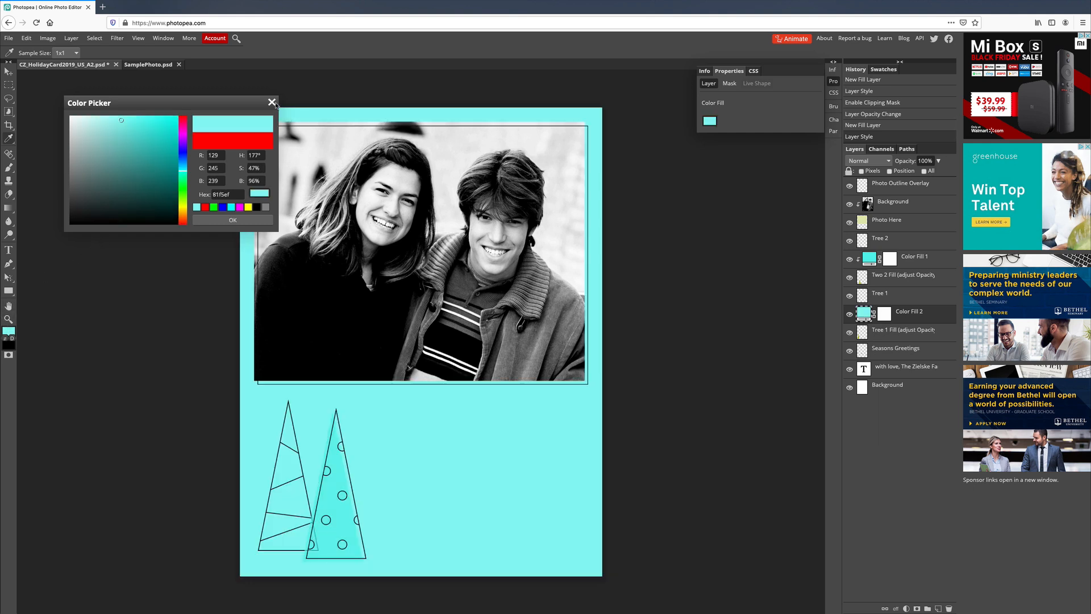
left_click(272, 103)
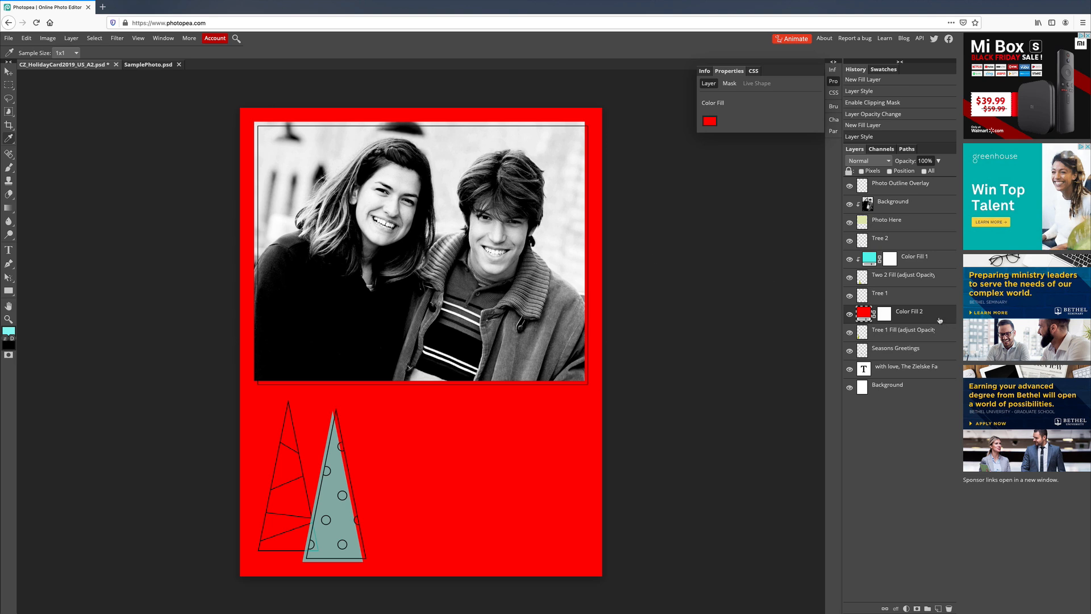
- Set the new fill layer's color to the sampled turquoise 81f5ef and clip it to the Tree 1 Fill layer
left_click(709, 121)
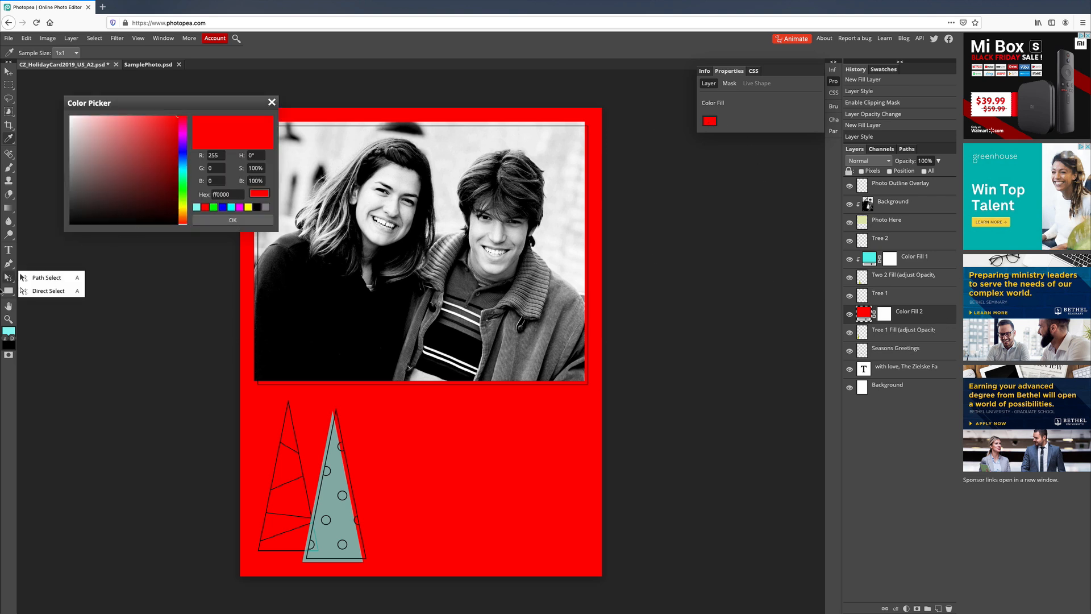
left_click(9, 331)
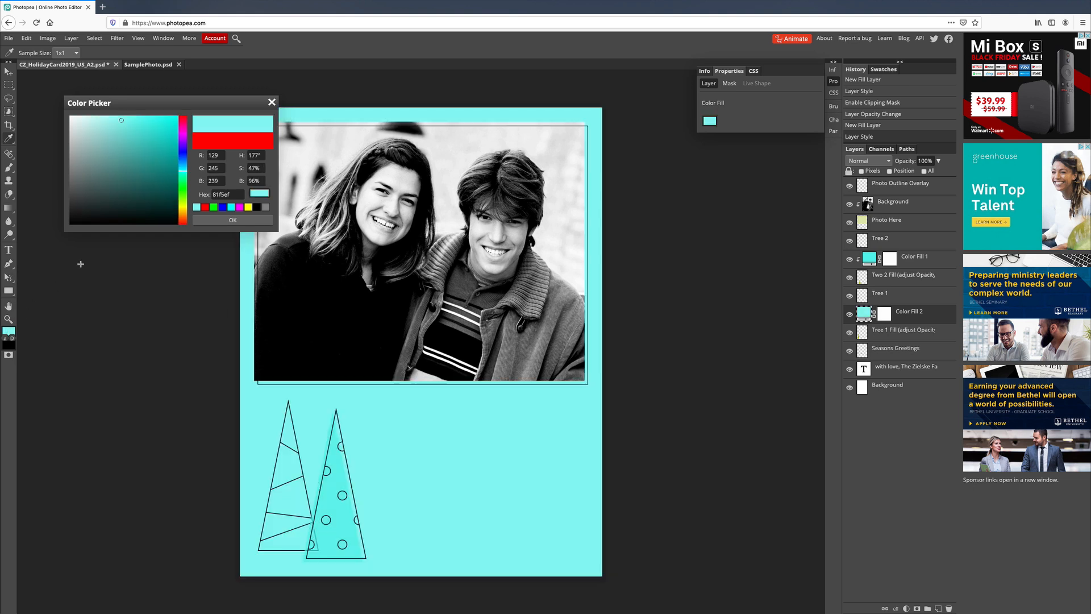
left_click(222, 220)
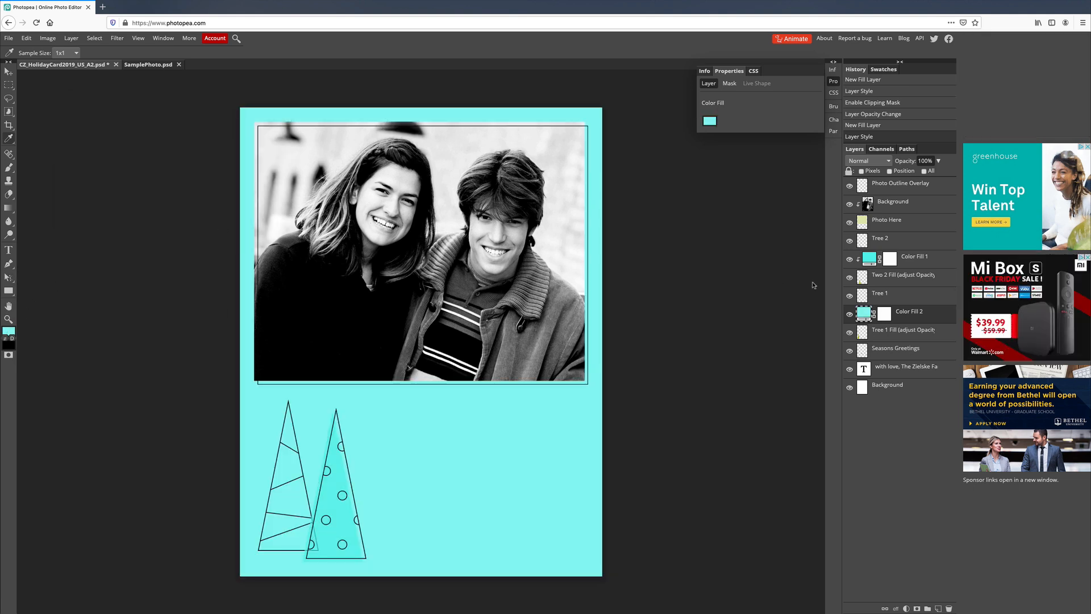
left_click(71, 39)
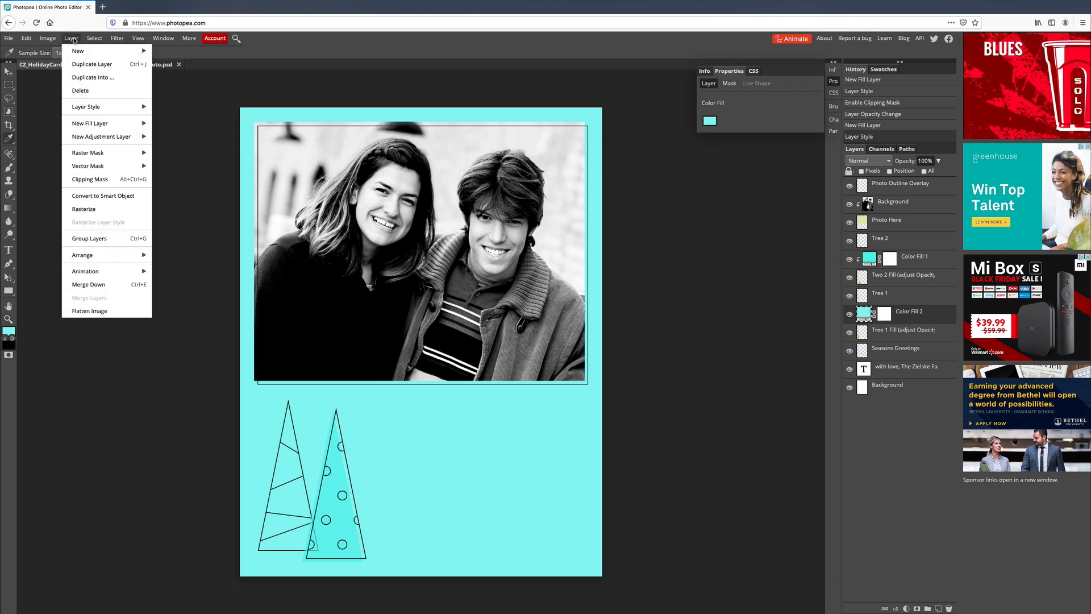
left_click(91, 180)
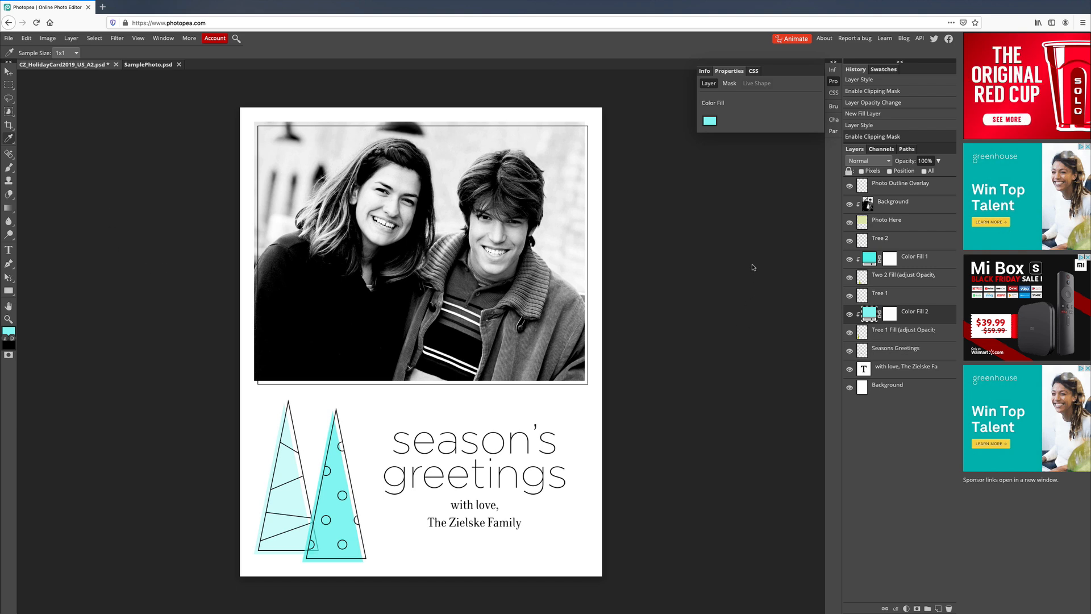
- Export the card as a JPG at 100% quality and save the file to the computer
left_click(9, 38)
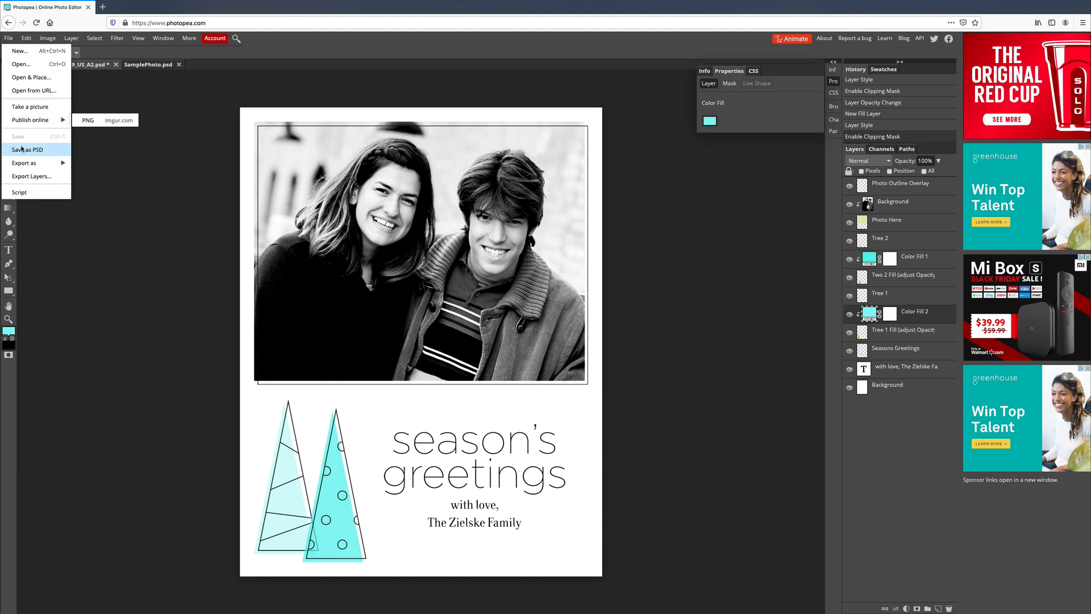
mouse_move(22, 165)
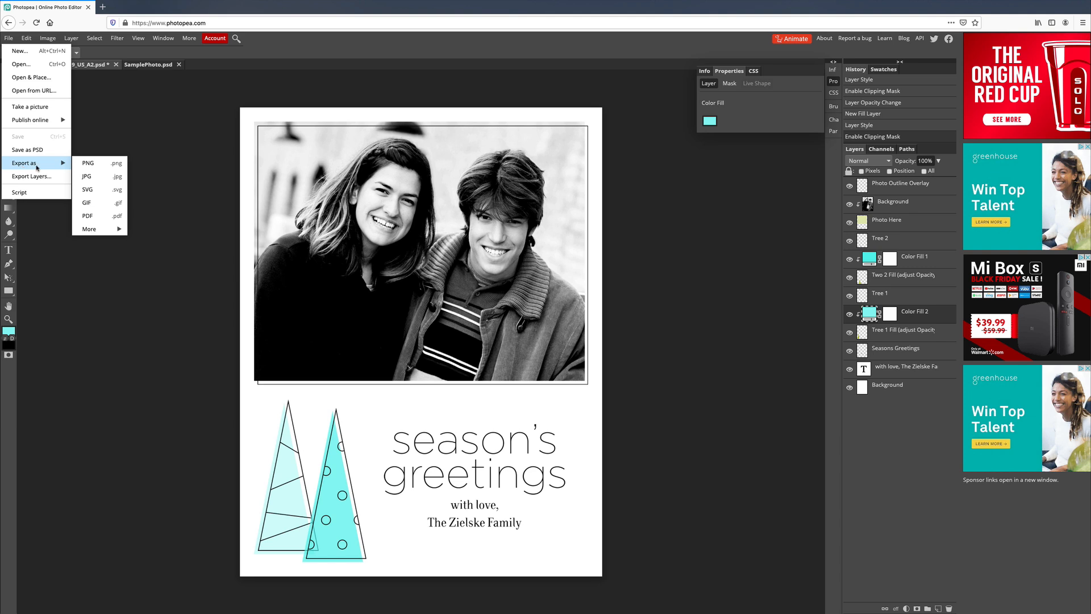
left_click(88, 177)
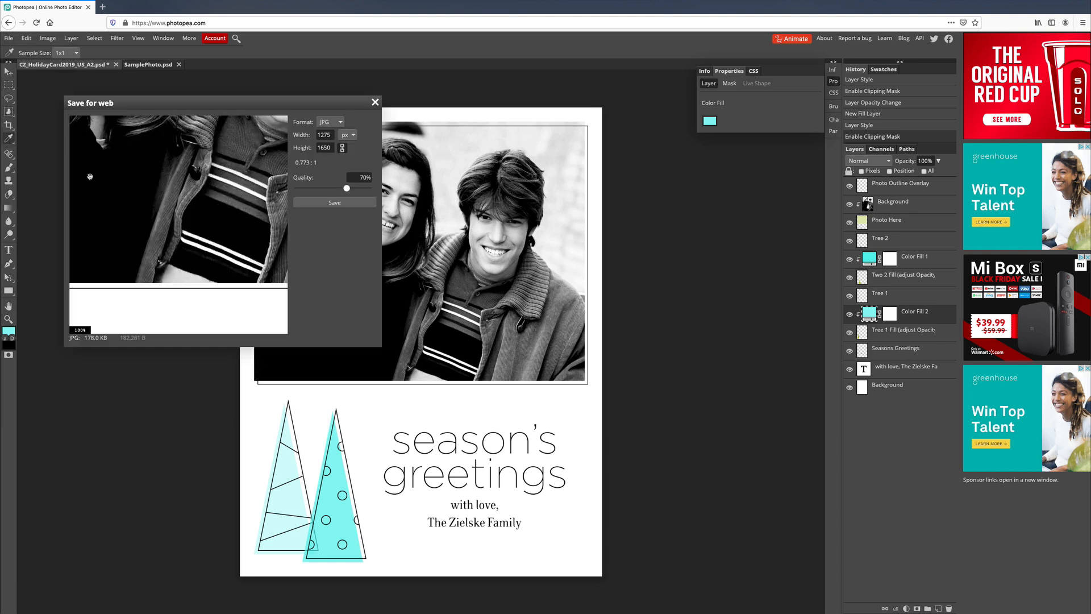
left_click_drag(346, 188, 368, 189)
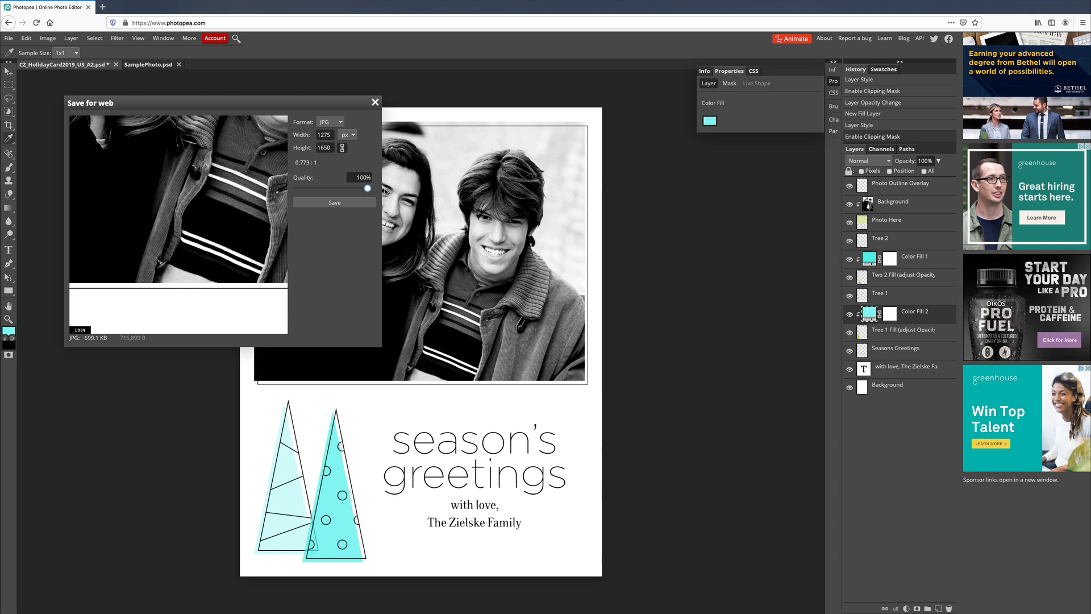
left_click(333, 204)
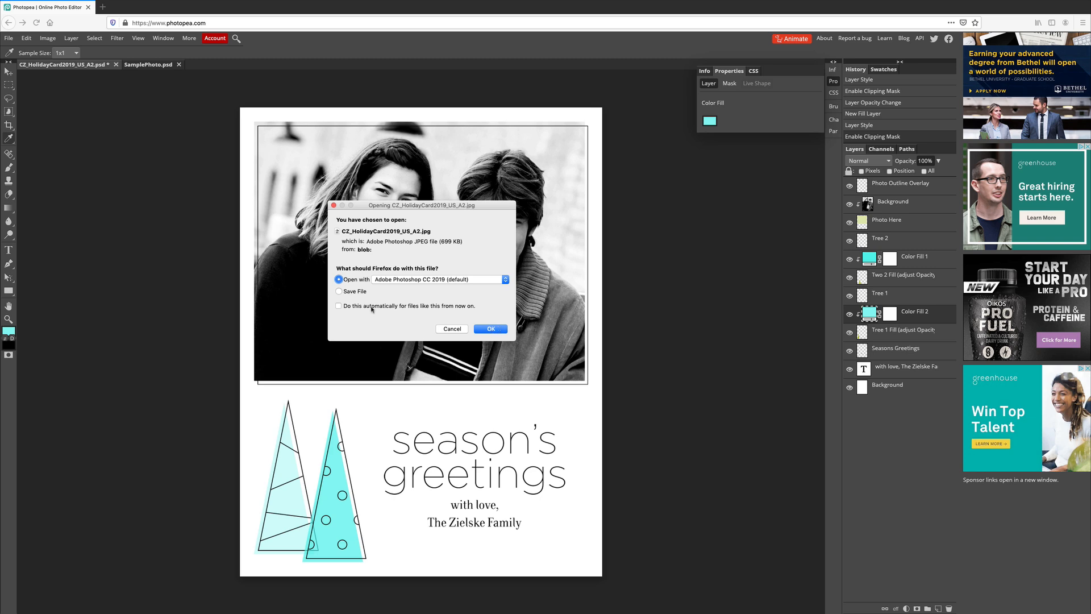
left_click(339, 291)
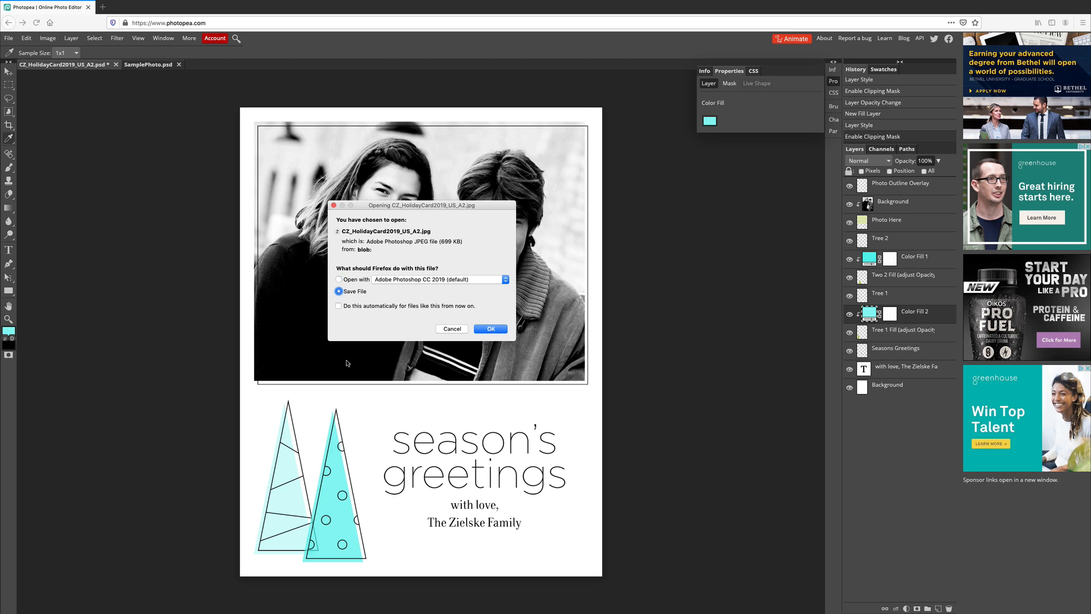
left_click(491, 329)
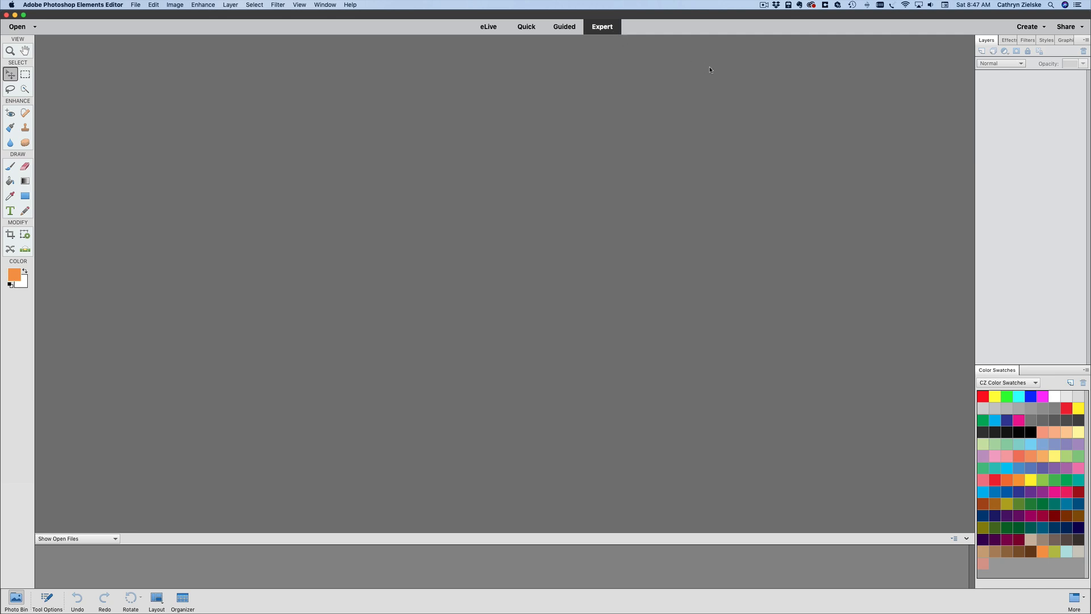
- In Photoshop Elements, open CZ_HolidayCard2019_US_A2.psd and select its Photo Here layer
key("super+o")
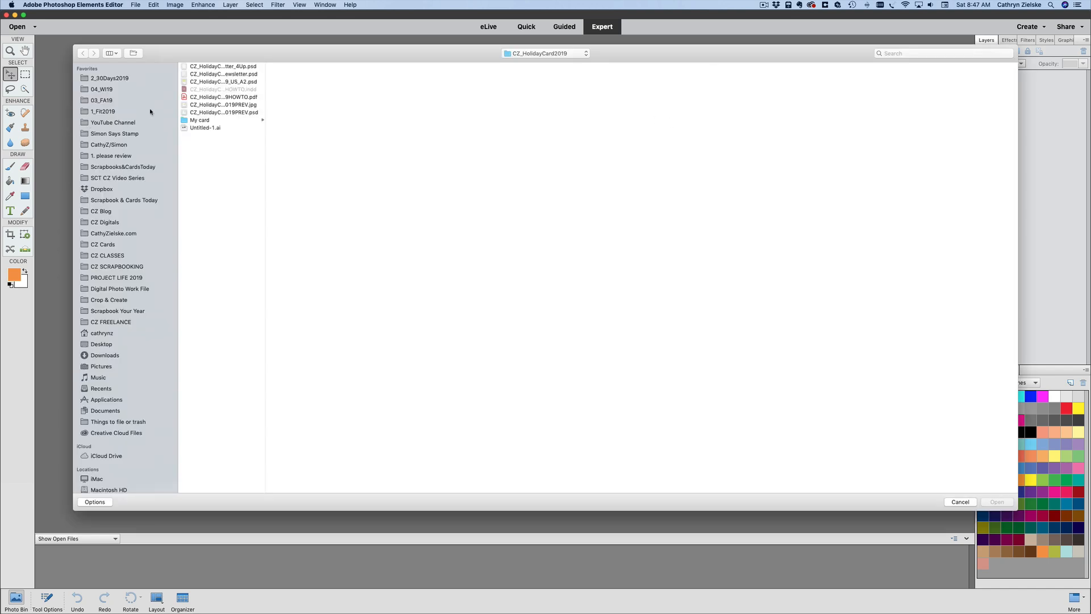
left_click(219, 82)
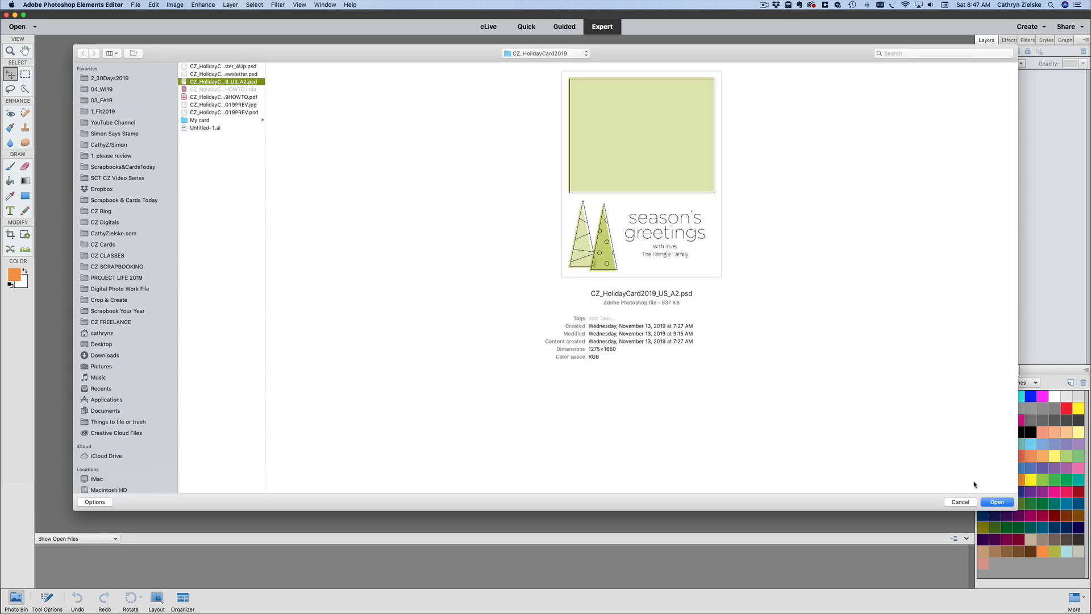
left_click(1010, 503)
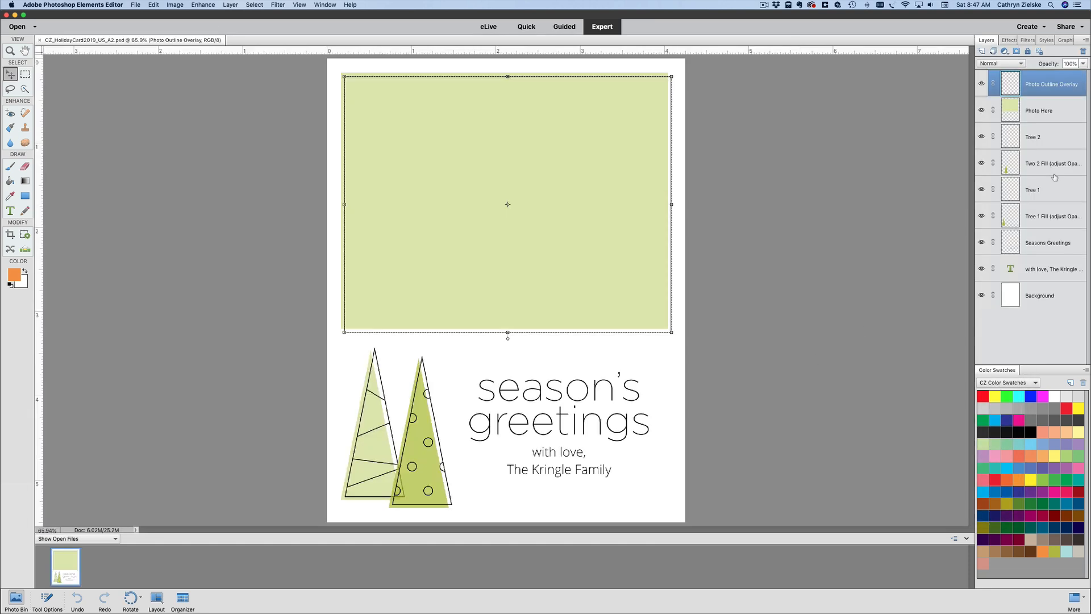
left_click(1069, 118)
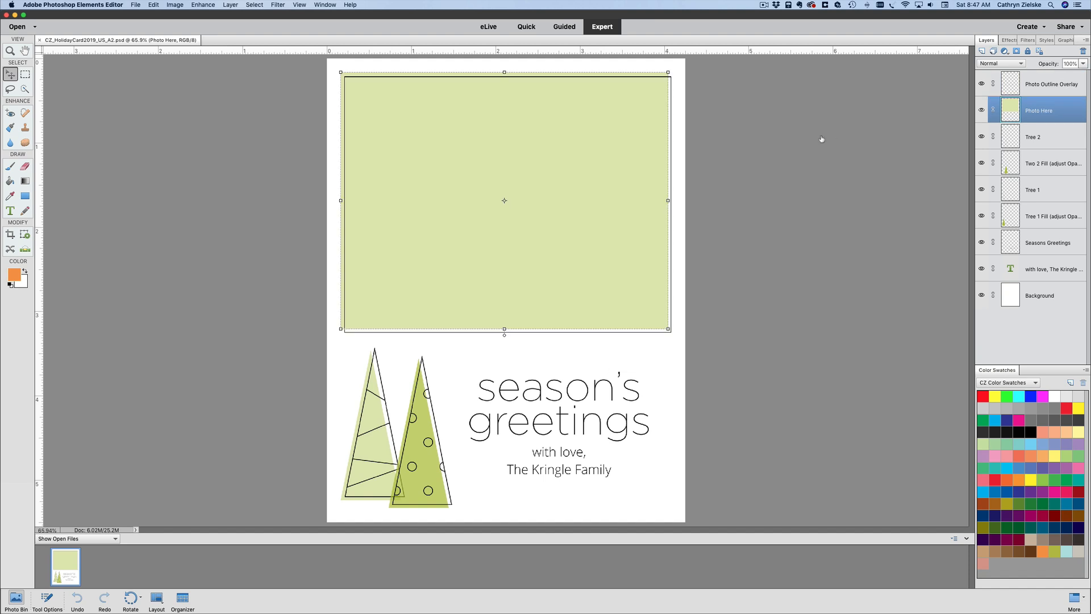
- Open SamplePhoto.jpg from the YouTube Channel folder's 2019 Videos, 11_November 2019, 16_HolidayCard2019 subfolder
key("super+o")
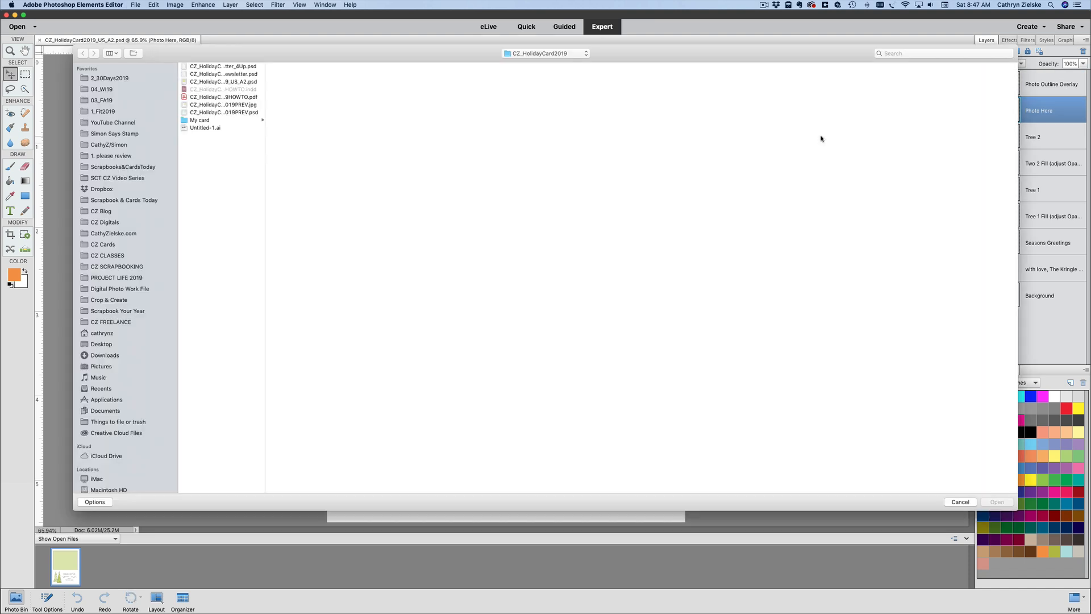
left_click(209, 120)
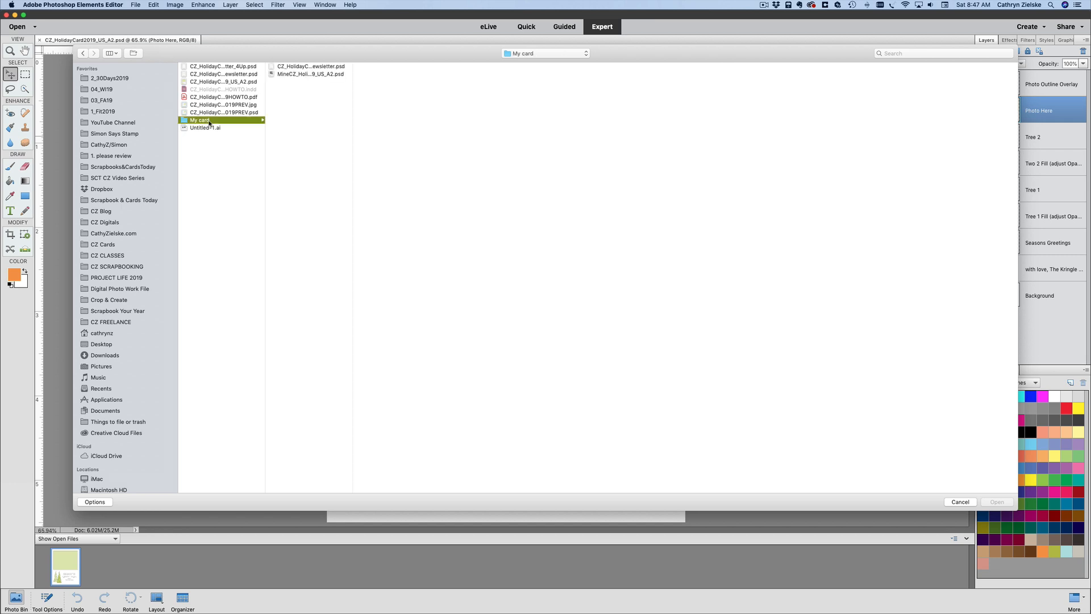
left_click(510, 54)
left_click(532, 66)
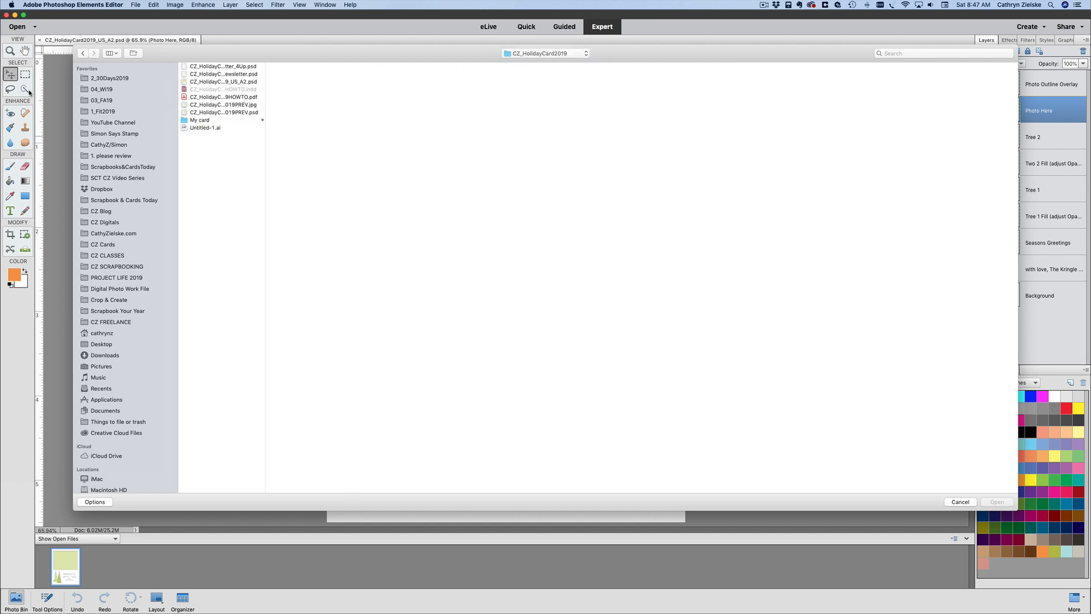
left_click(122, 124)
left_click(223, 83)
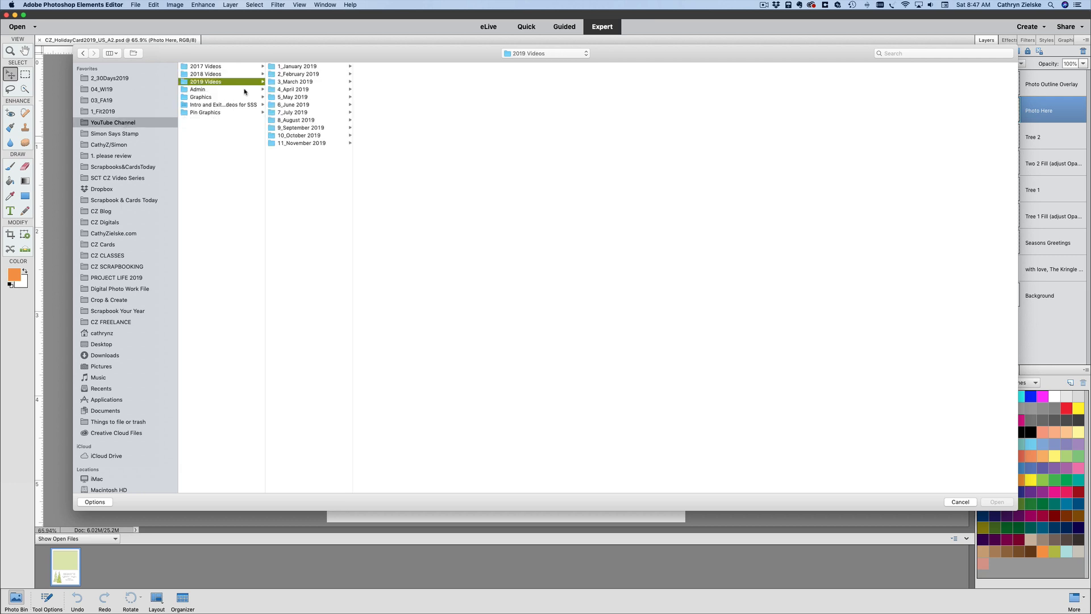
left_click(295, 143)
left_click(409, 105)
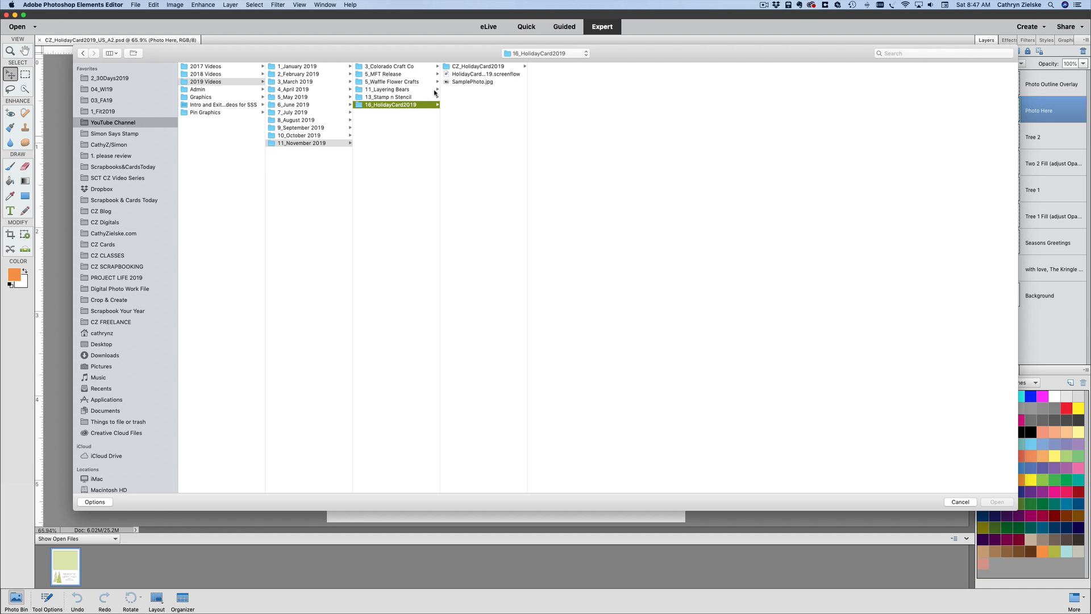
left_click(468, 84)
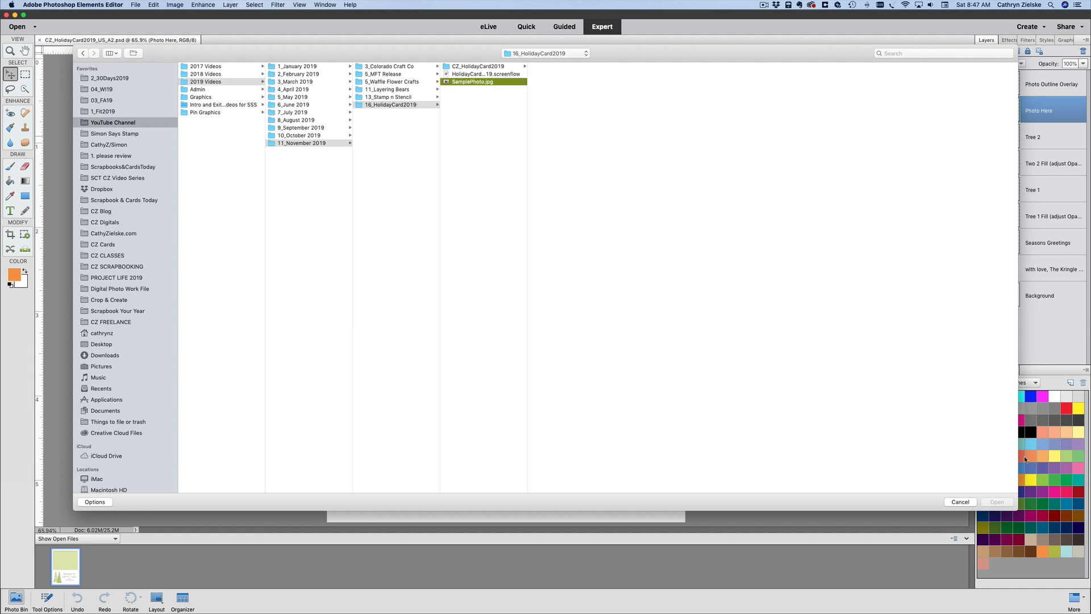
left_click(996, 502)
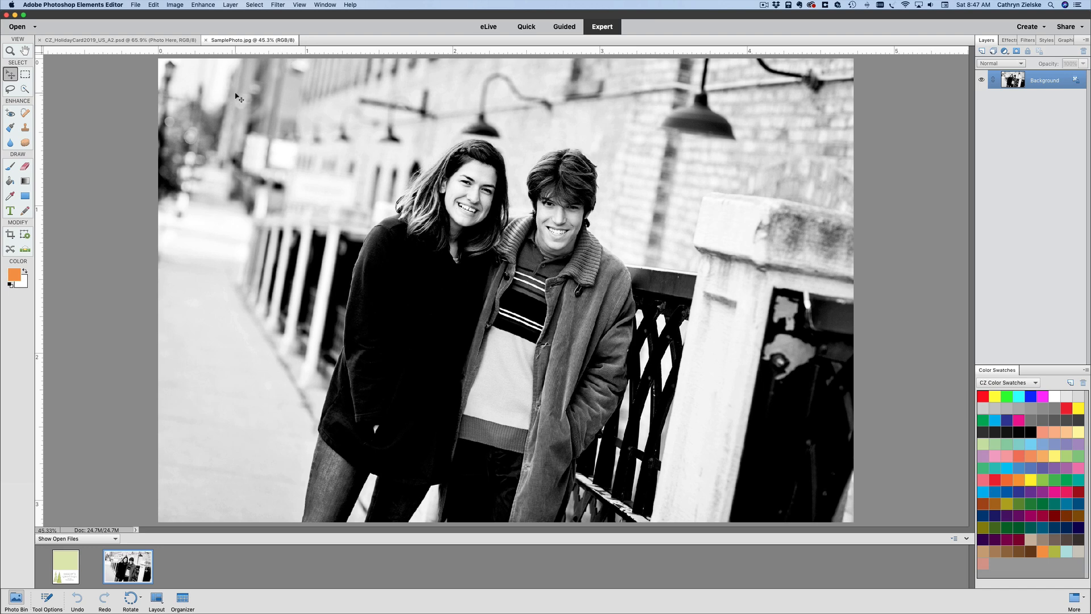
- Paste the copied sample photo above the holiday card's Photo Here layer and scale it to 58.77% over the photo area
left_click(169, 41)
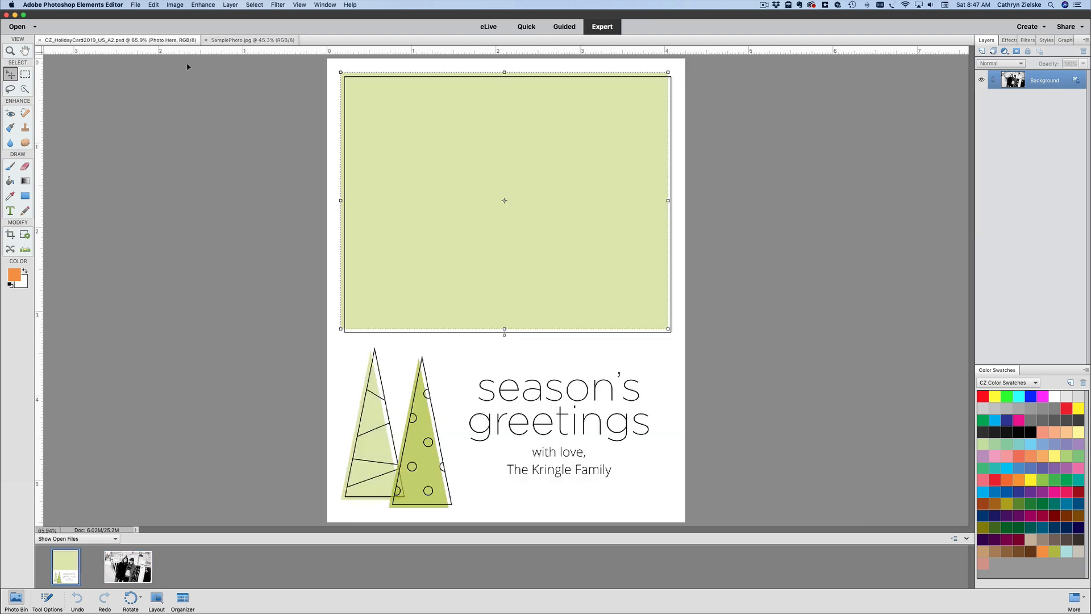
key("super+v")
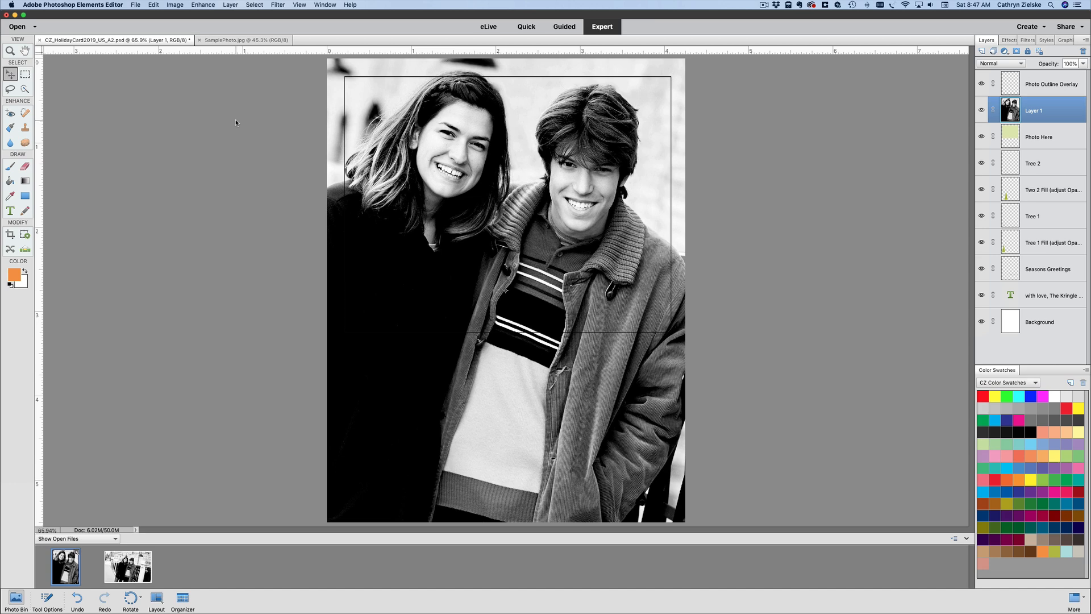
key("super+minus")
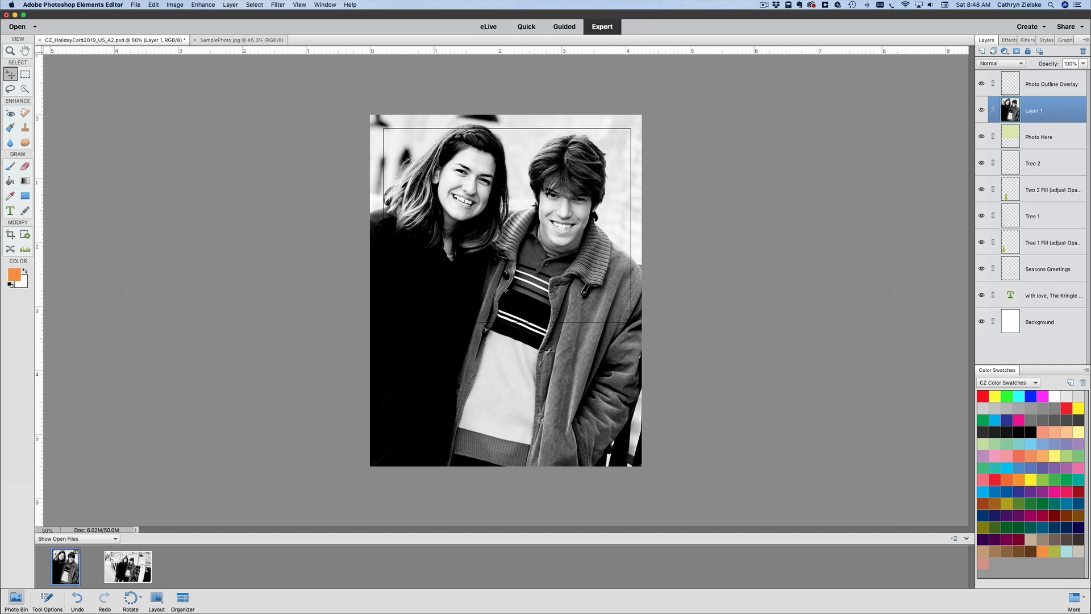
left_click(46, 600)
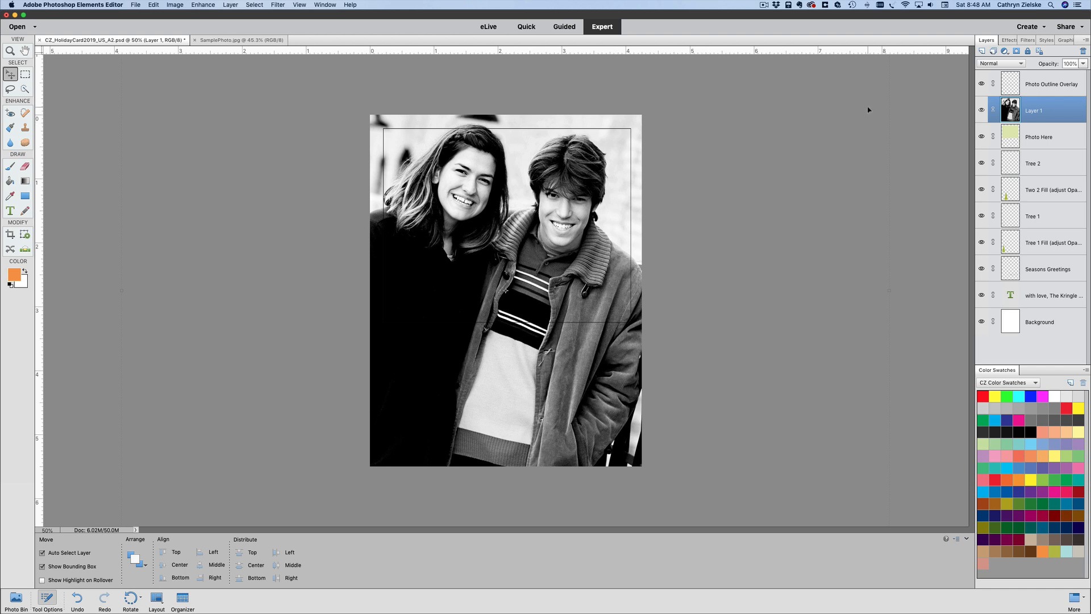
left_click_drag(530, 204, 481, 261)
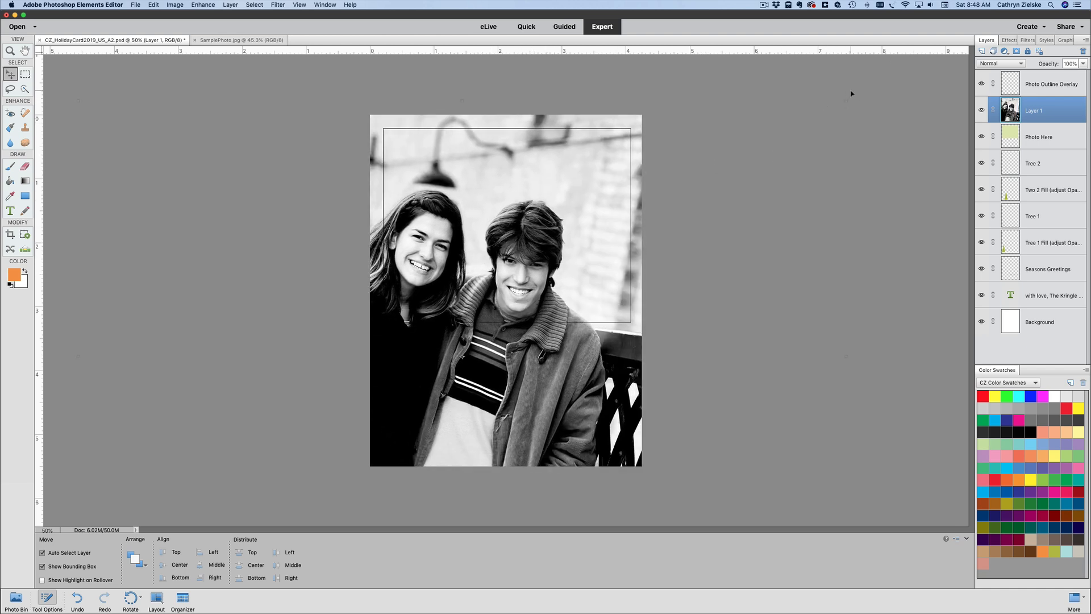
left_click_drag(848, 102, 690, 188)
left_click_drag(519, 223, 496, 217)
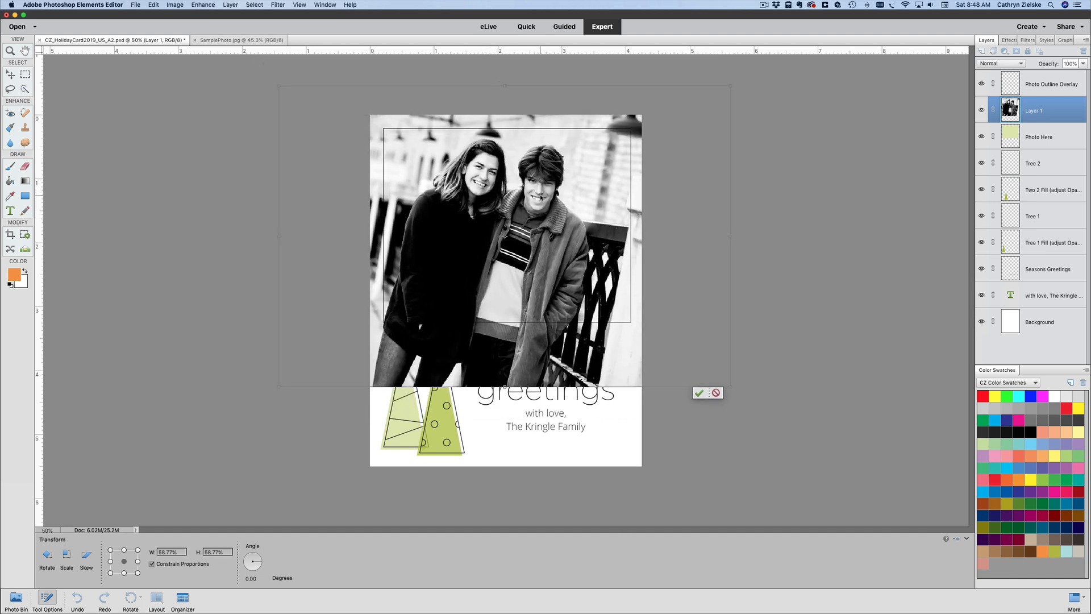
key("Return")
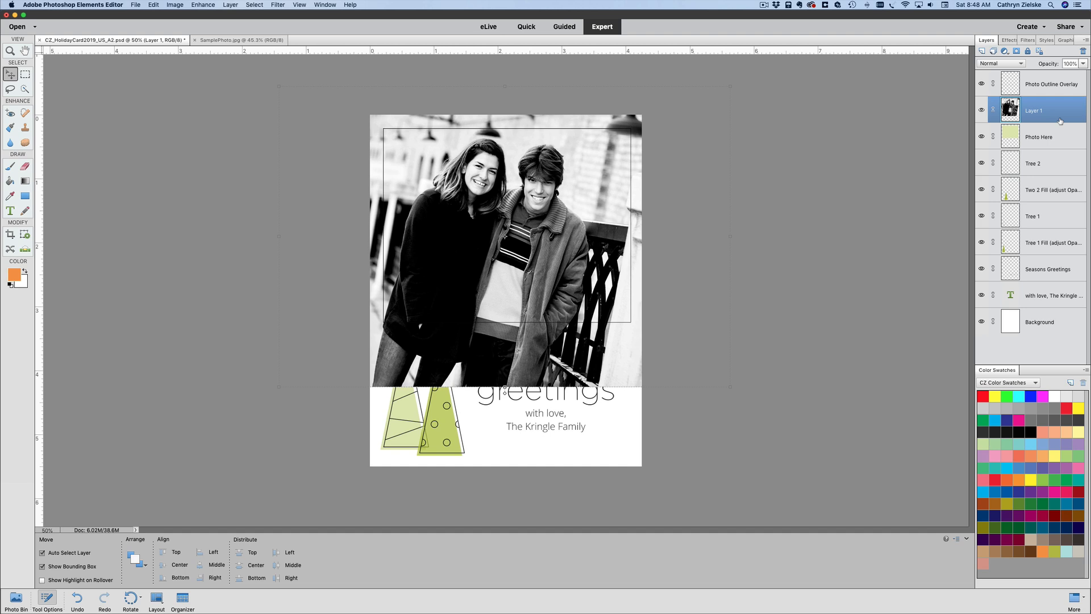
- Clip the pasted photo layer to the Photo Here layer and reposition the photo so the couple sits well inside the frame
left_click_drag(1059, 121, 1047, 120)
left_click(1043, 120, "alt")
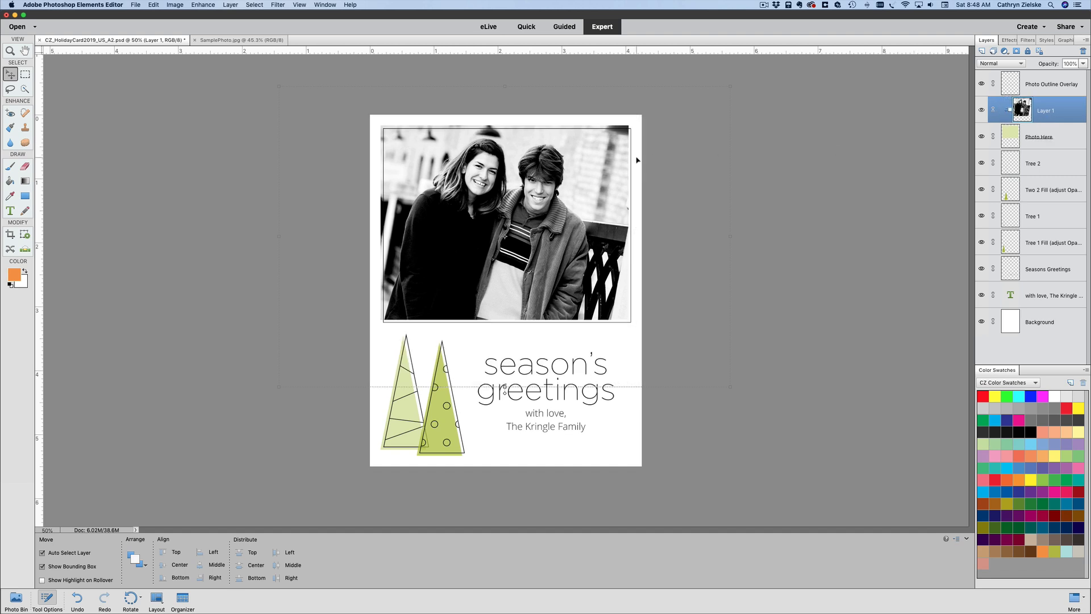
left_click_drag(576, 188, 546, 222)
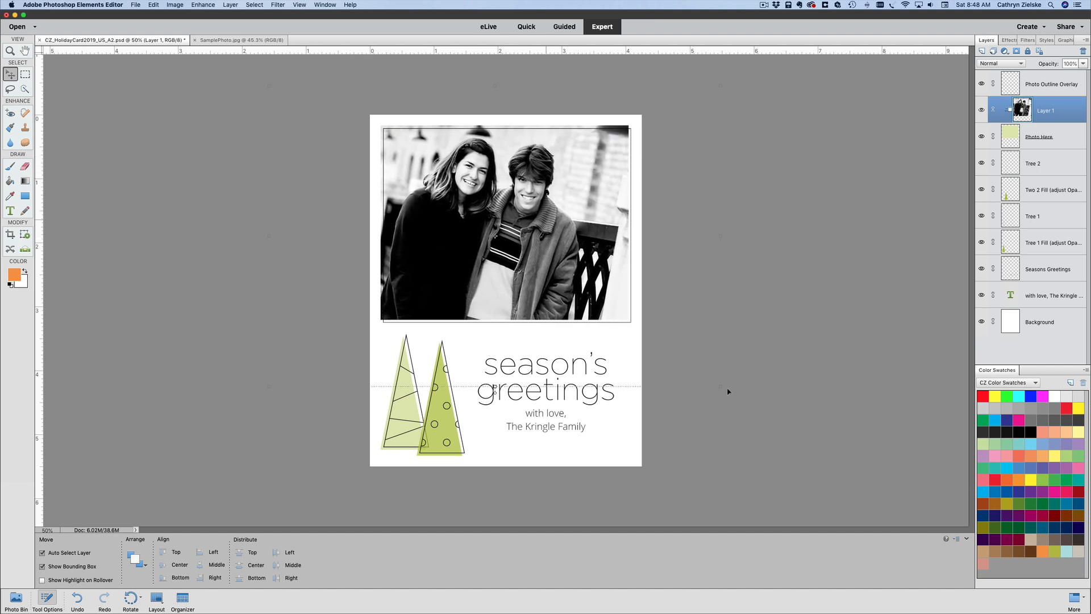
left_click_drag(721, 391, 722, 391)
left_click_drag(568, 248, 563, 249)
left_click(769, 244)
- Replace the Kringle family name under "with love," with the sender's own family name
left_click(565, 431)
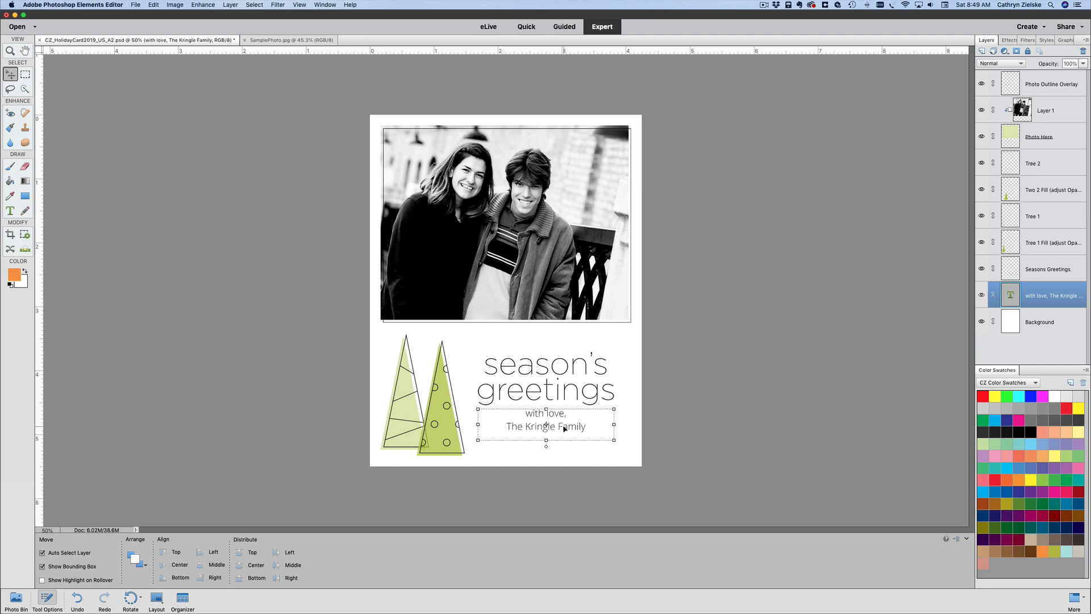
double_click(562, 427)
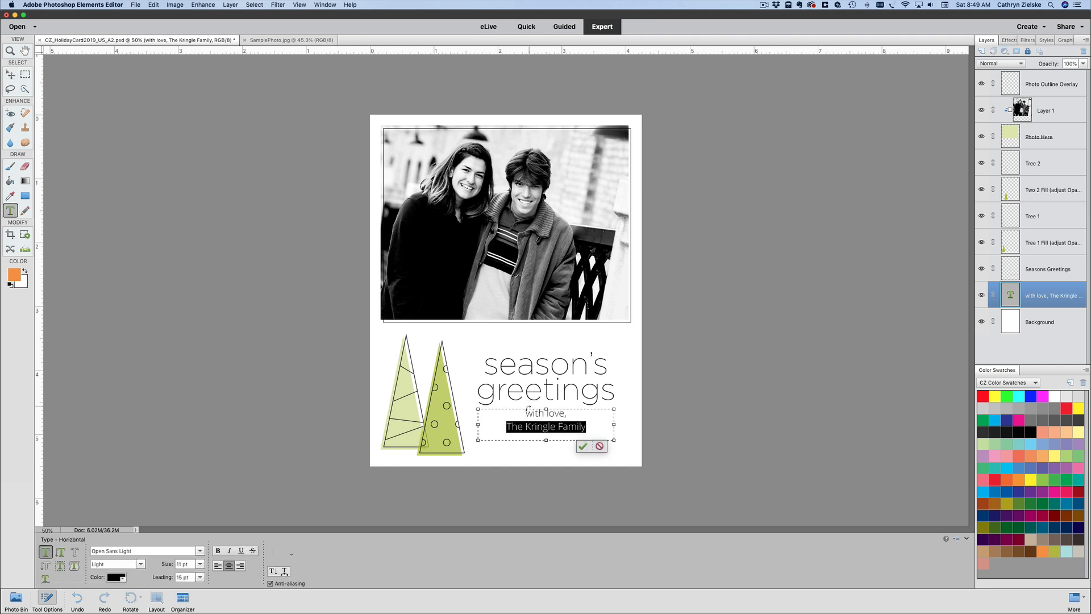
left_click(523, 413)
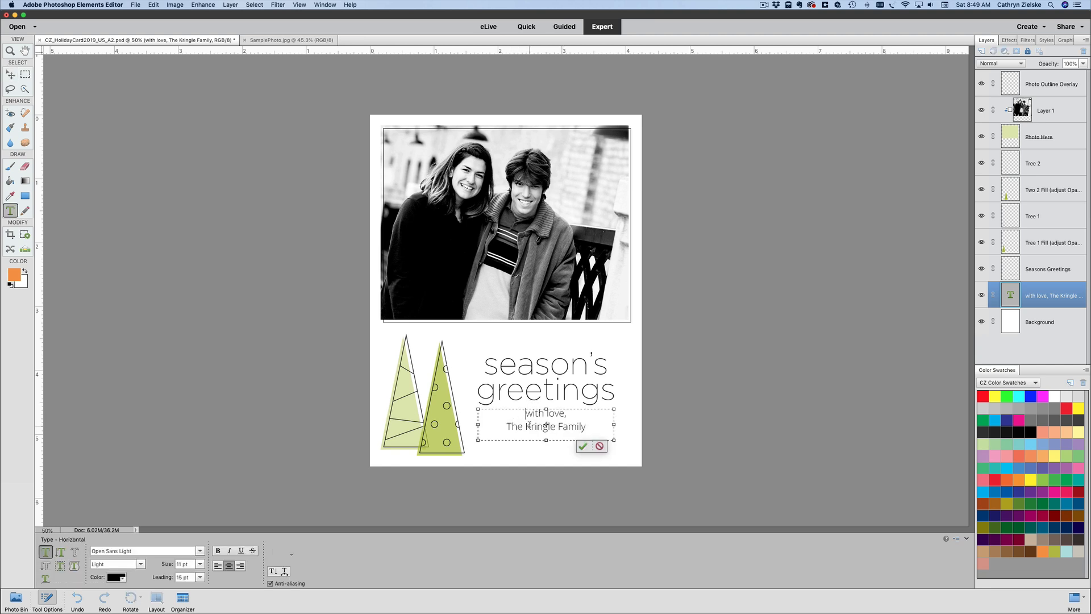
left_click_drag(526, 425, 637, 425)
type("Zielske Family")
- Set both lines of the "with love" signature text in the Archer Medium Italic font
left_click_drag(589, 421, 509, 415)
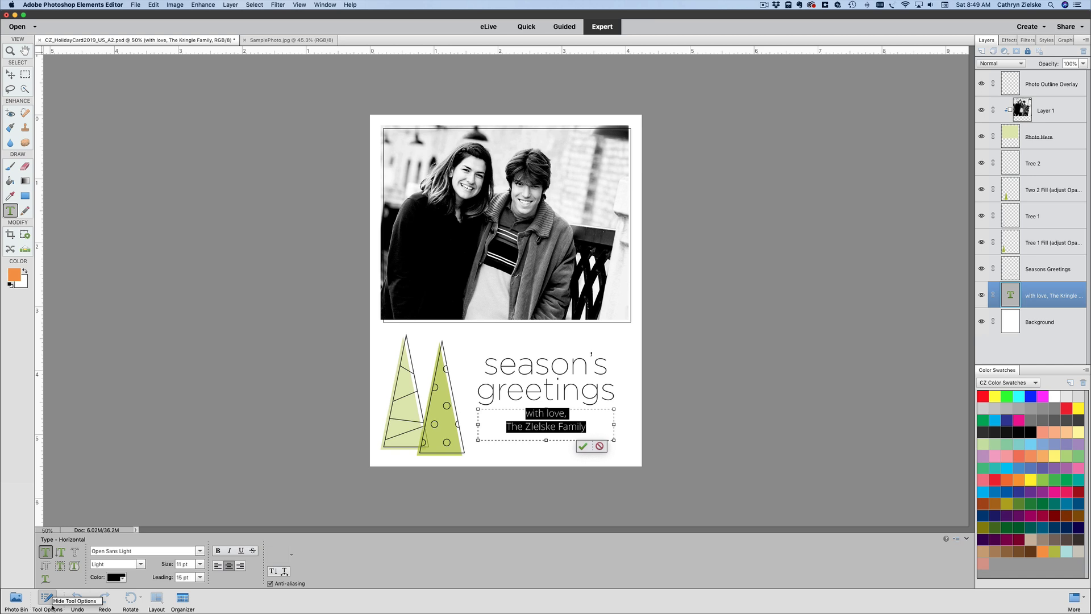
left_click(137, 550)
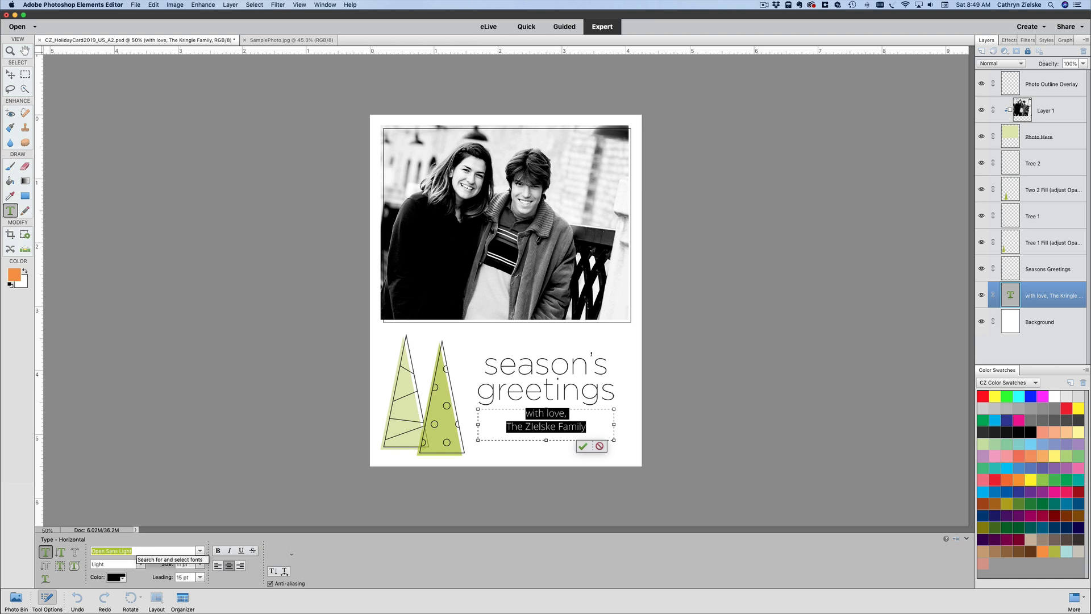
type("Archer")
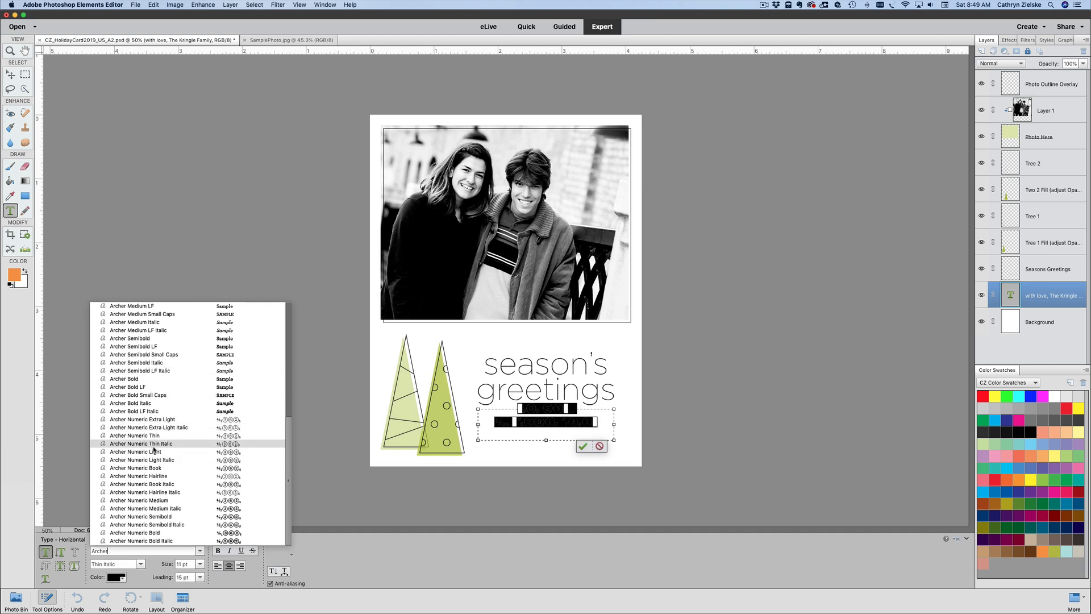
left_click(149, 322)
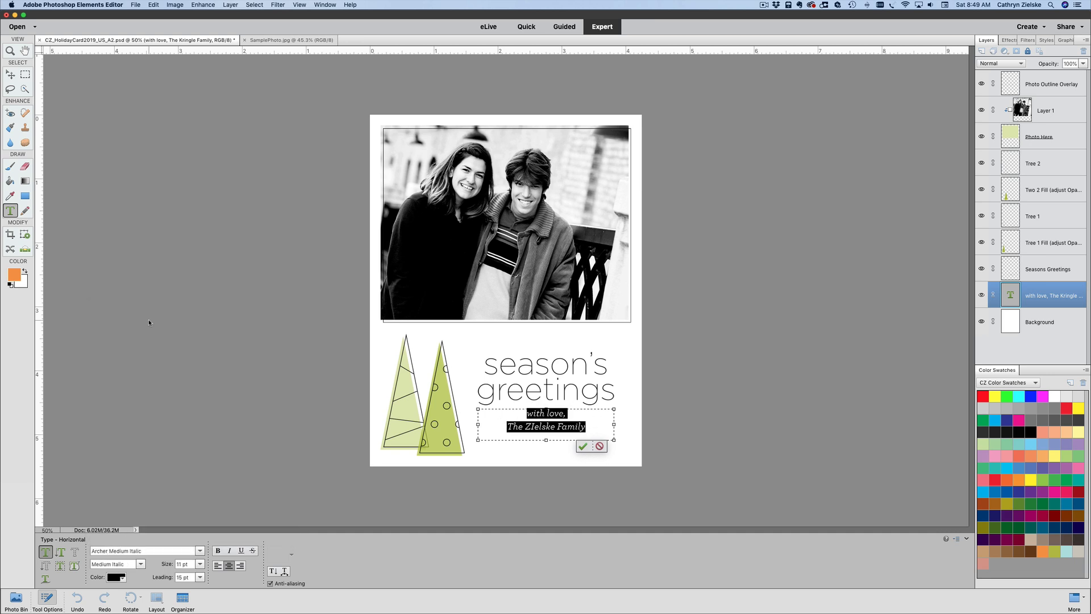
left_click(10, 73)
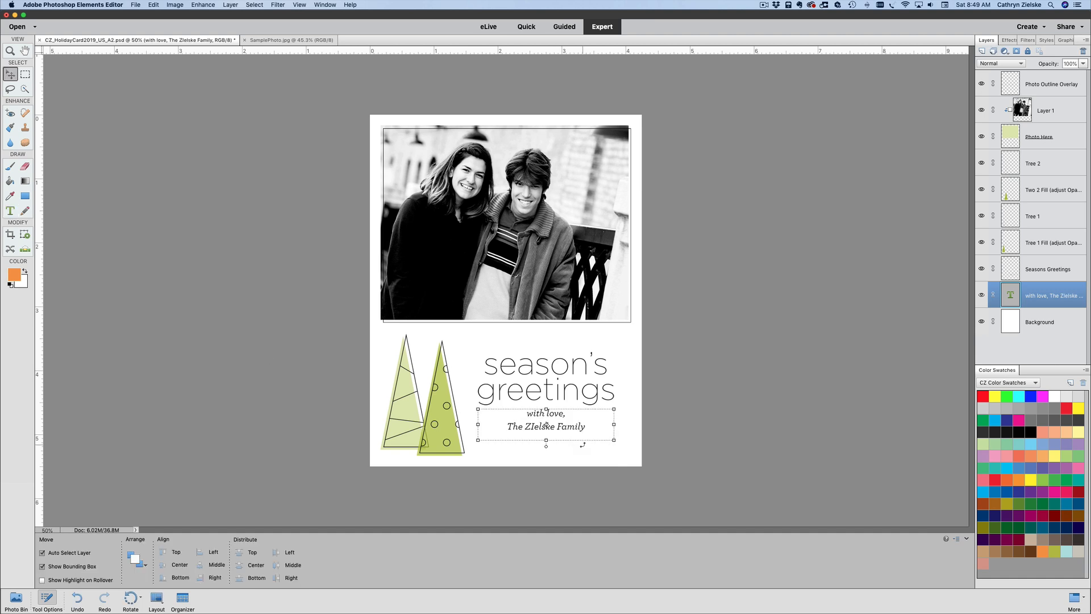
left_click(156, 151)
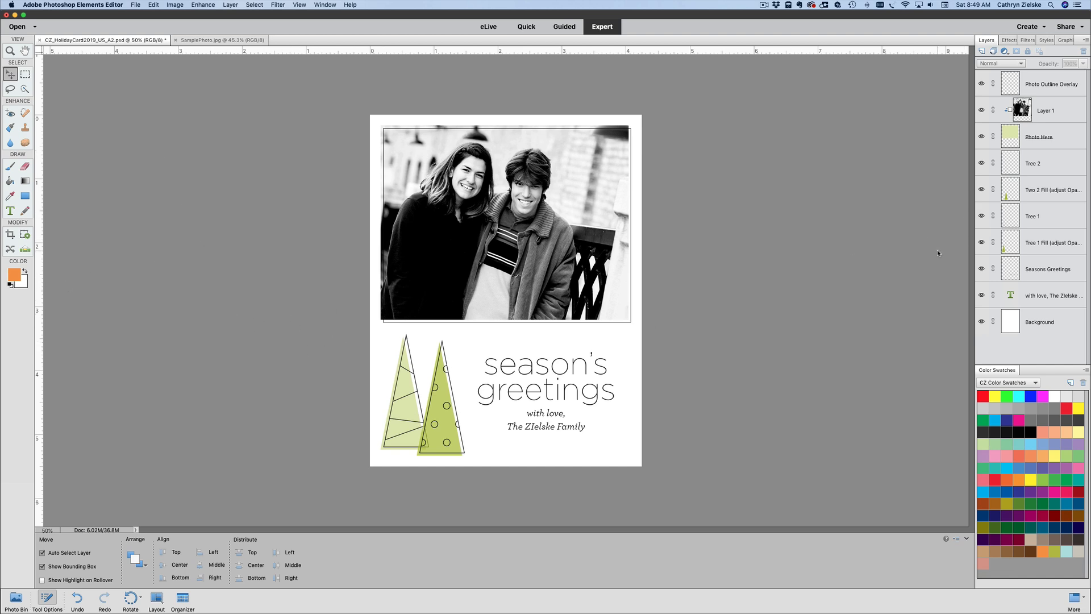
- Select the Two 2 Fill layer and set the foreground color to a light turquoise, RGB 95, 224, 239
left_click(1068, 191)
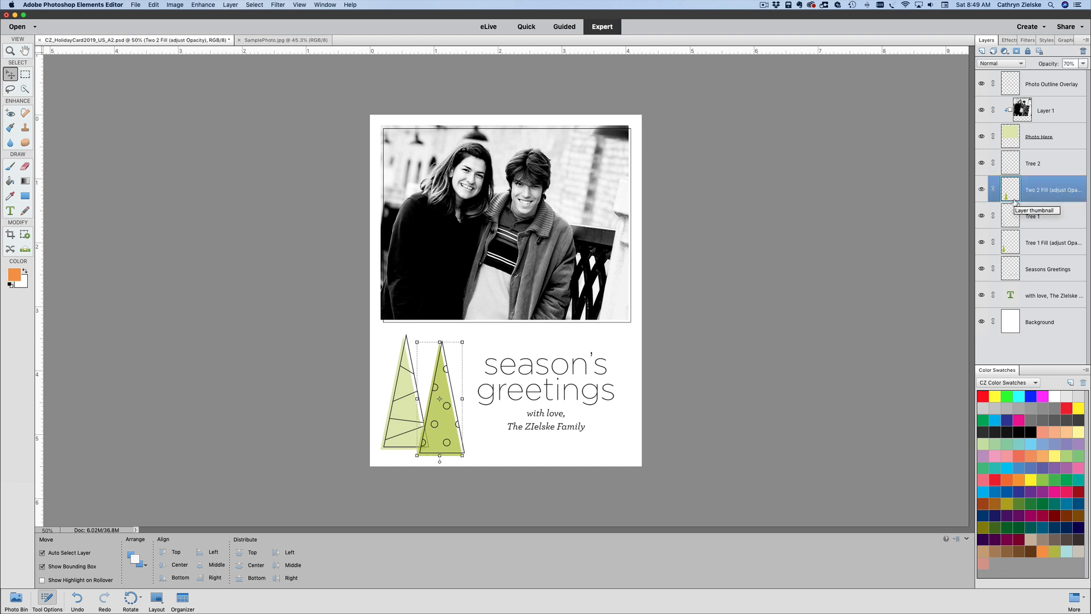
left_click(16, 276)
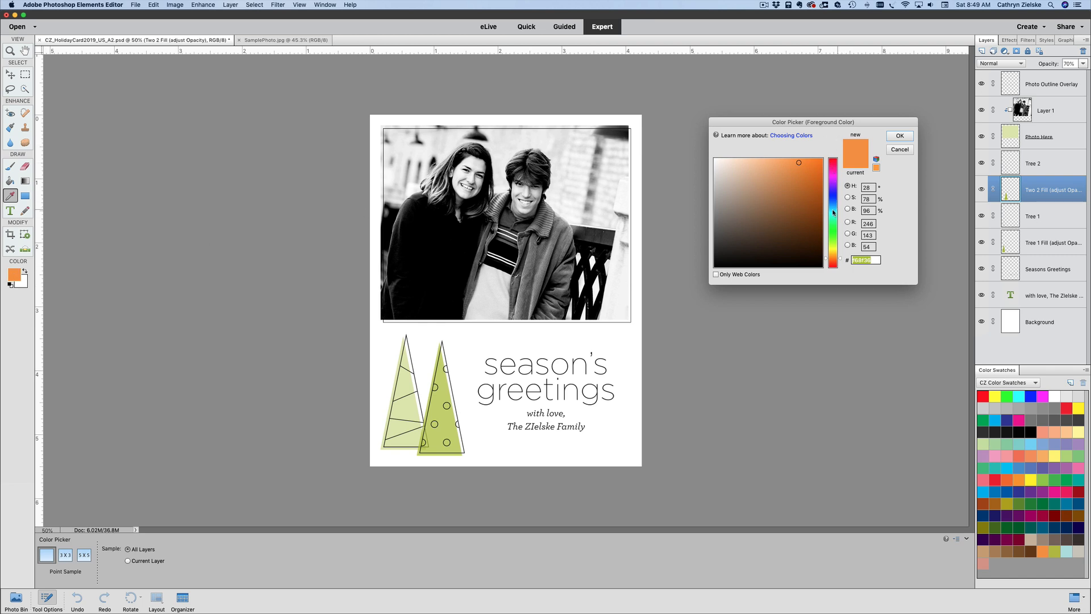
mouse_move(833, 213)
left_mouse_down()
mouse_move(833, 227)
mouse_move(833, 214)
left_mouse_up()
left_click_drag(803, 158, 787, 163)
left_click_drag(829, 208, 840, 212)
left_click(780, 165)
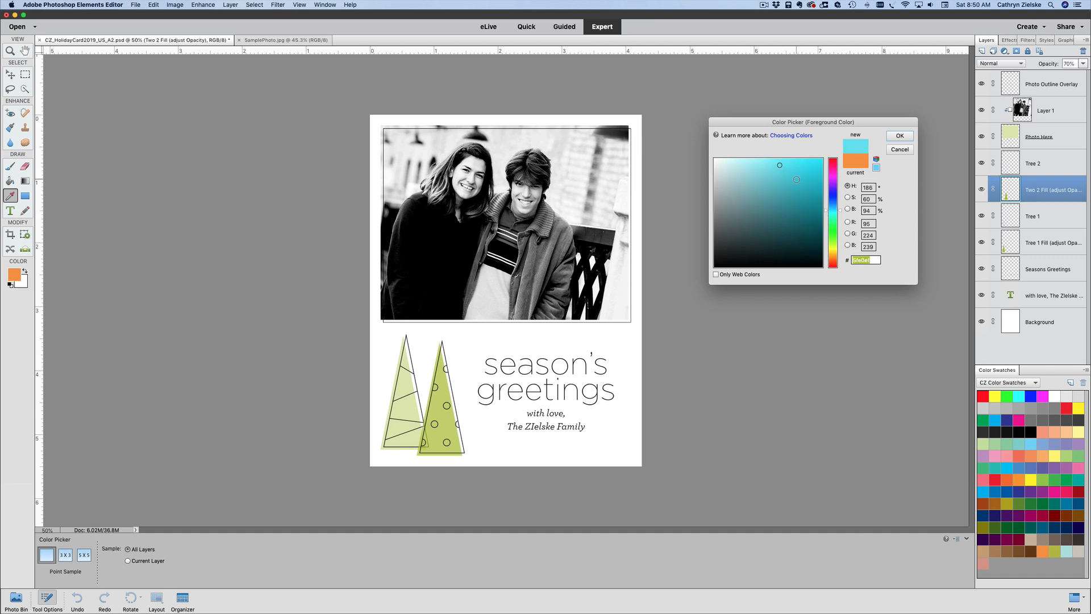
left_click(901, 136)
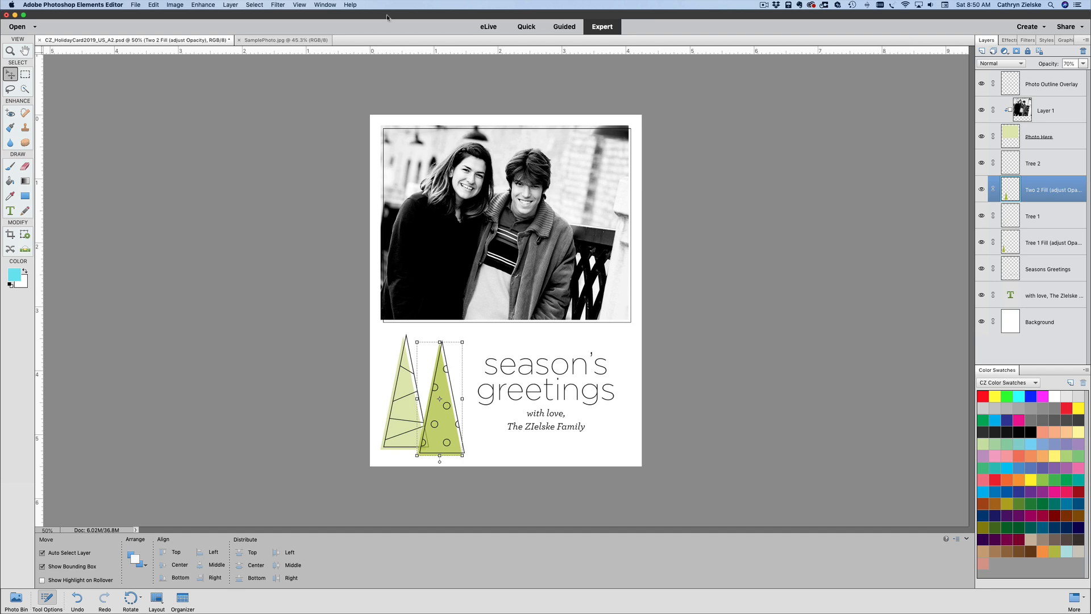
- Fill the Two 2 Fill layer with the foreground color, with Preserve Transparency on
left_click(151, 3)
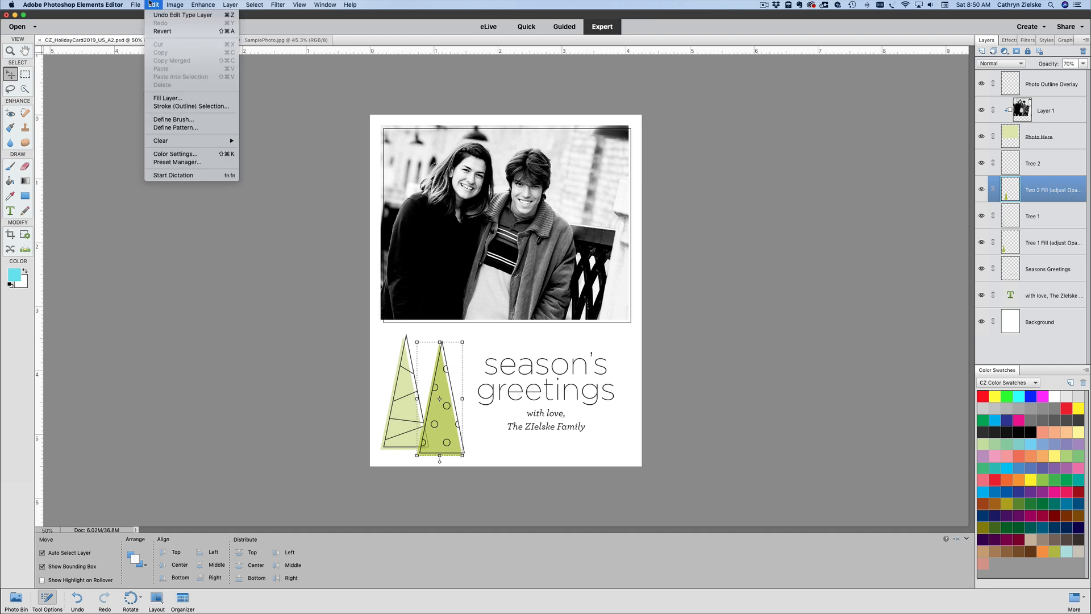
left_click(198, 99)
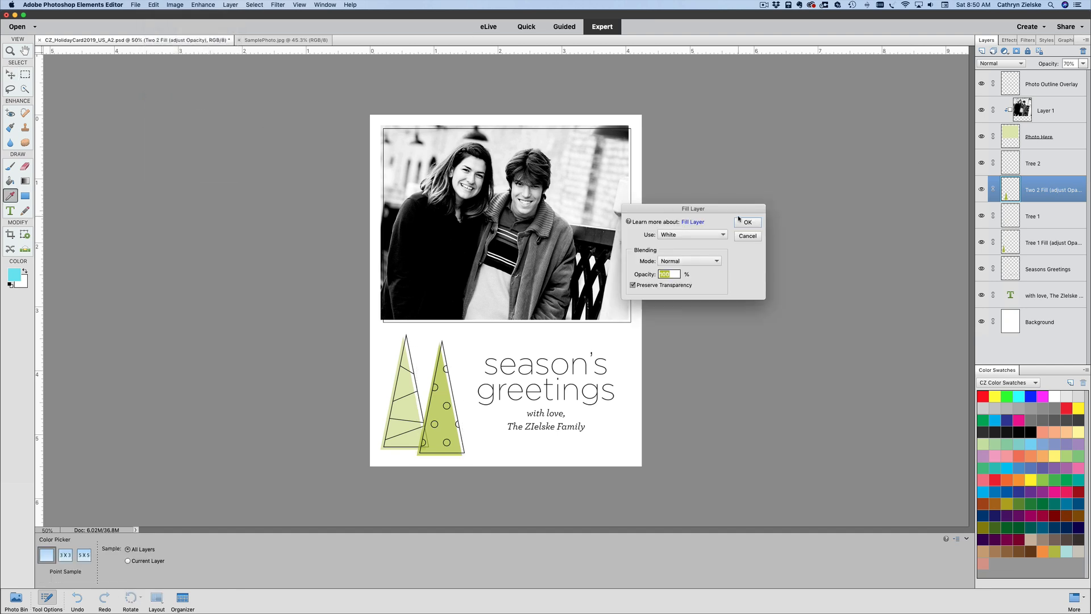
left_click(691, 234)
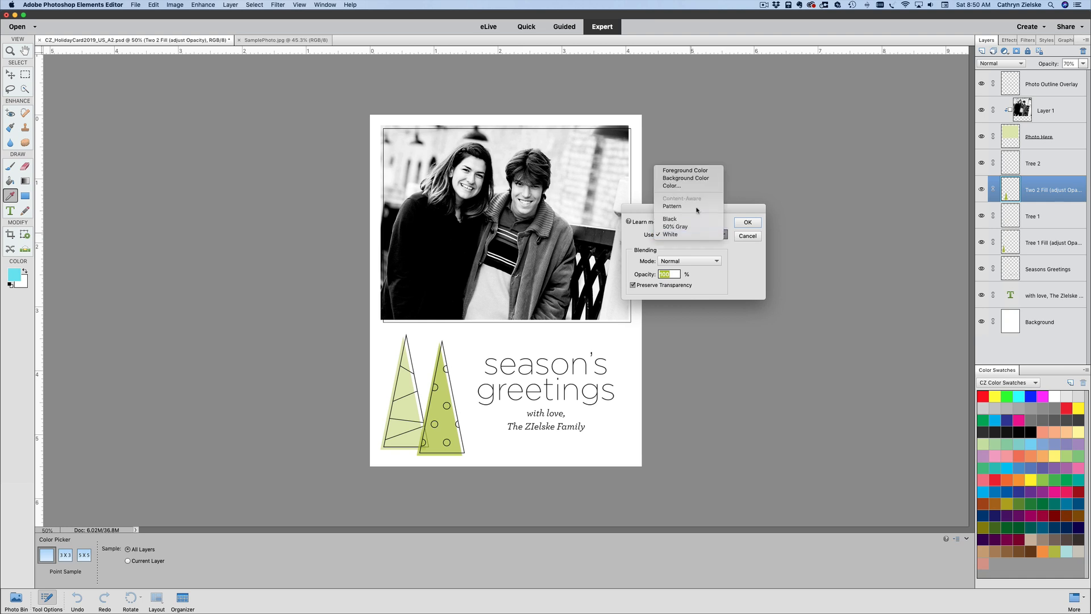
left_click(715, 172)
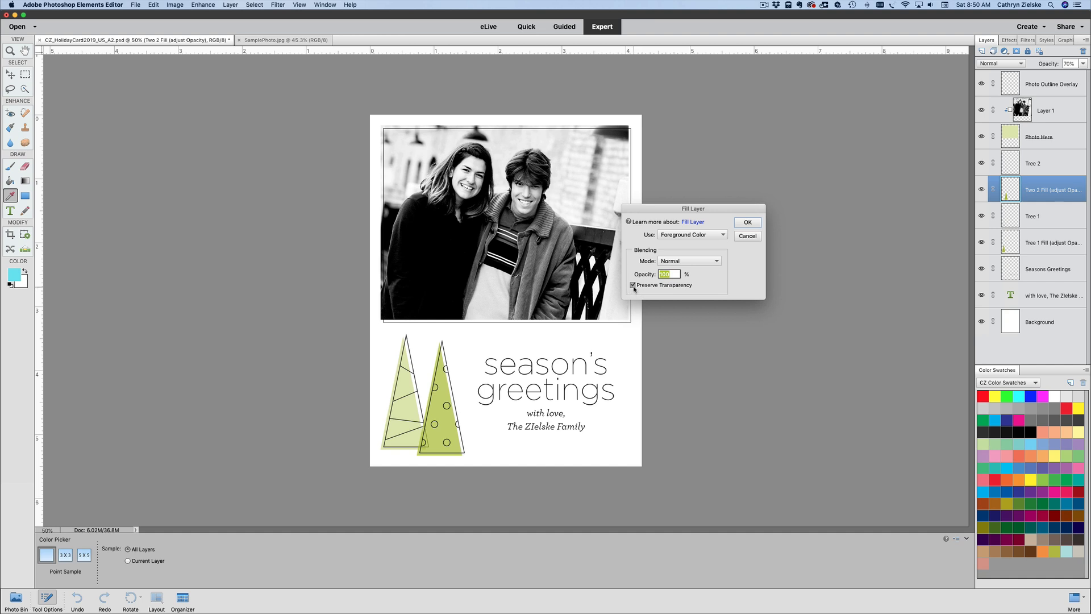
left_click(748, 222)
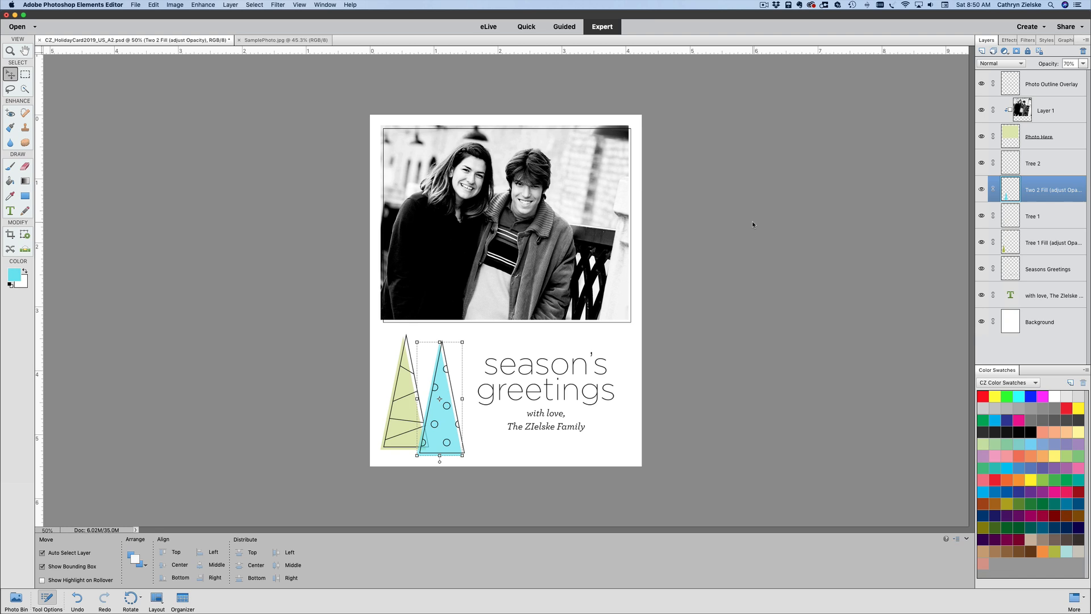
- Fill the Tree 1 Fill layer with the same turquoise foreground color, with Preserve Transparency on
left_click(1040, 244)
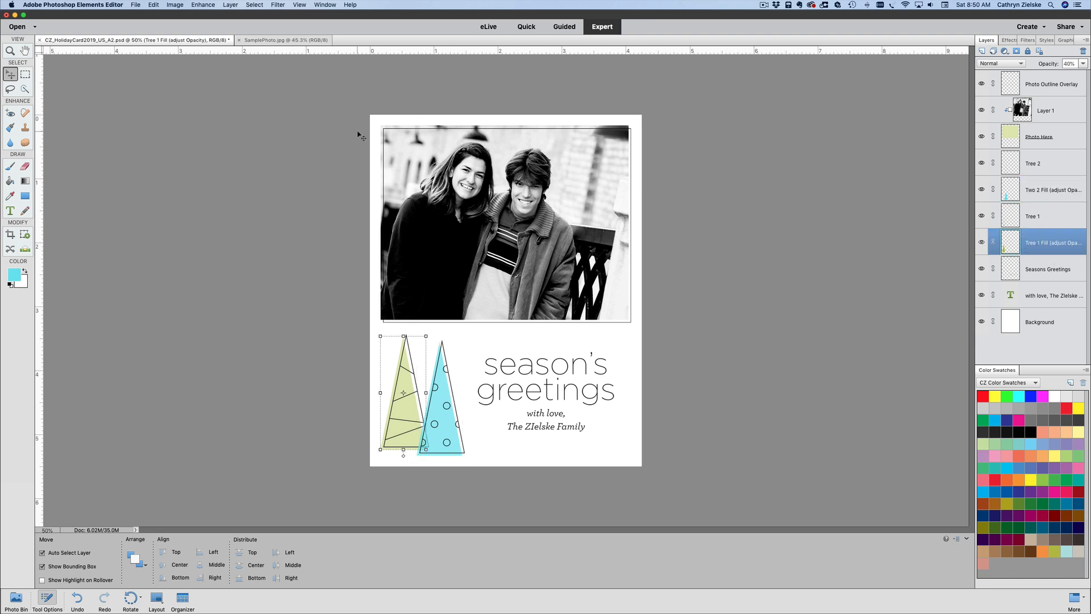
left_click(154, 5)
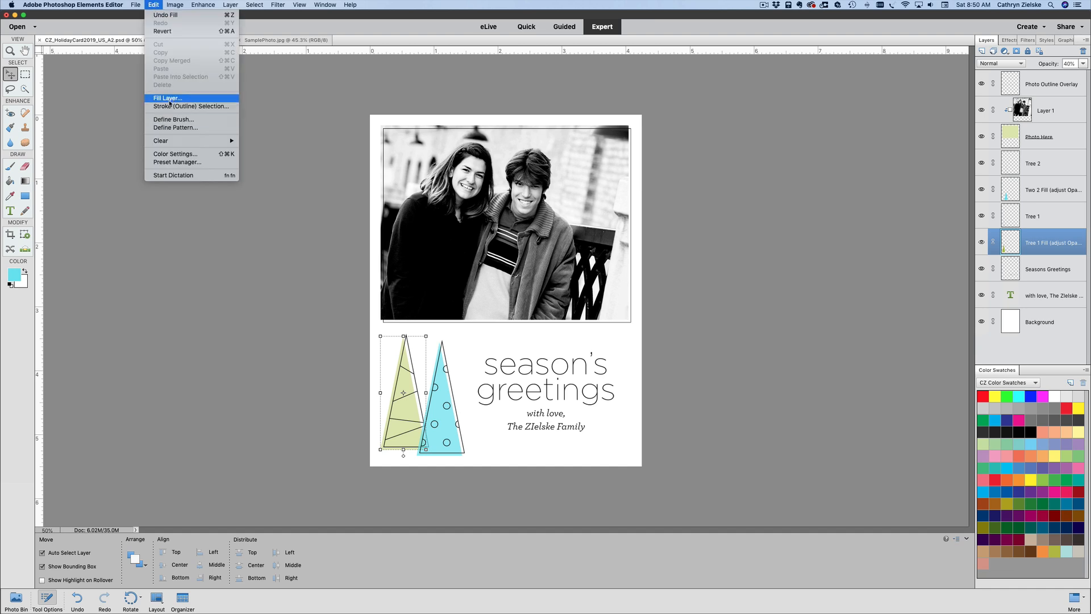
left_click(168, 98)
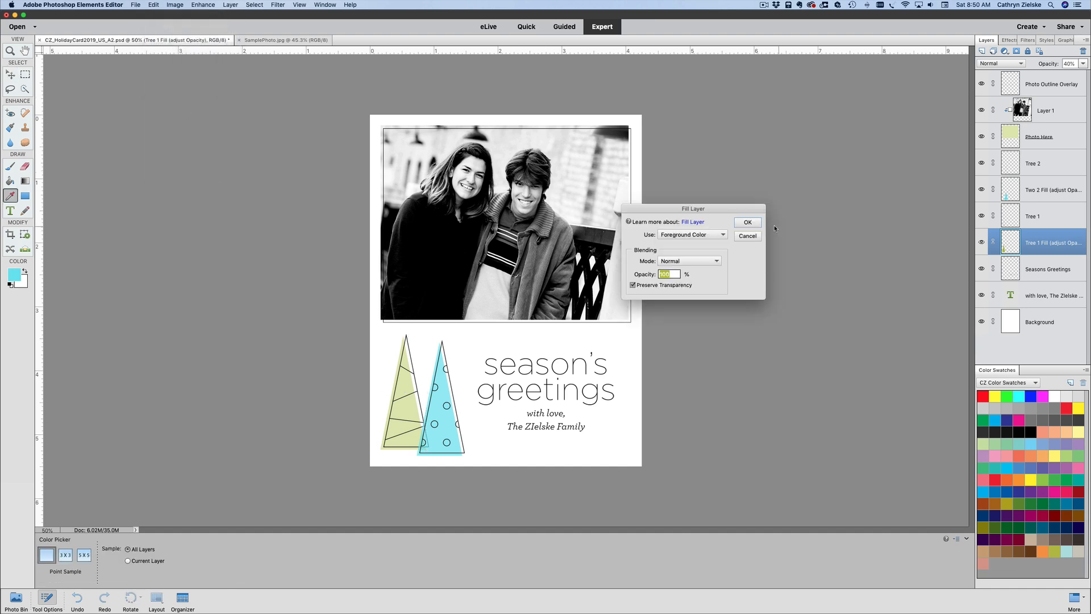
left_click(755, 222)
key("v")
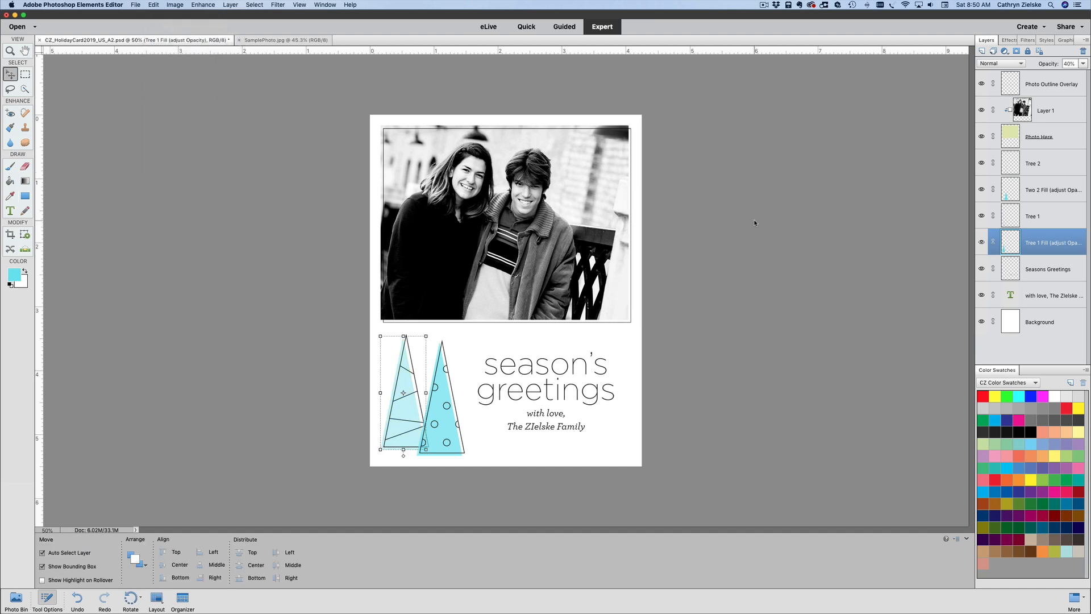
left_click(799, 282)
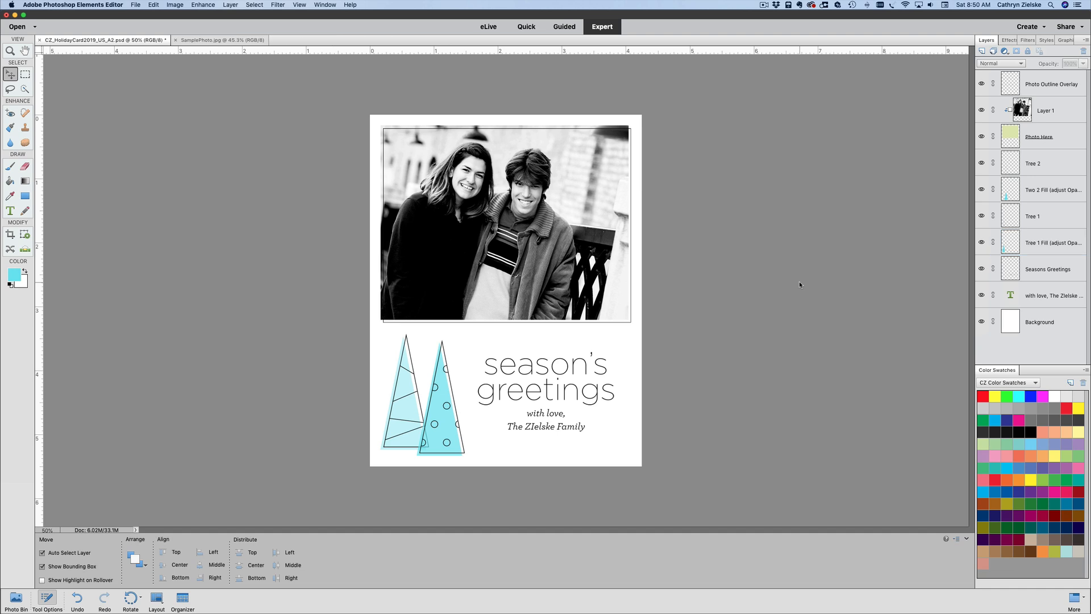
- Set the opacity of the Tree 1 Fill layer to 30% and of the Two 2 Fill layer to 60%
left_click(1045, 243)
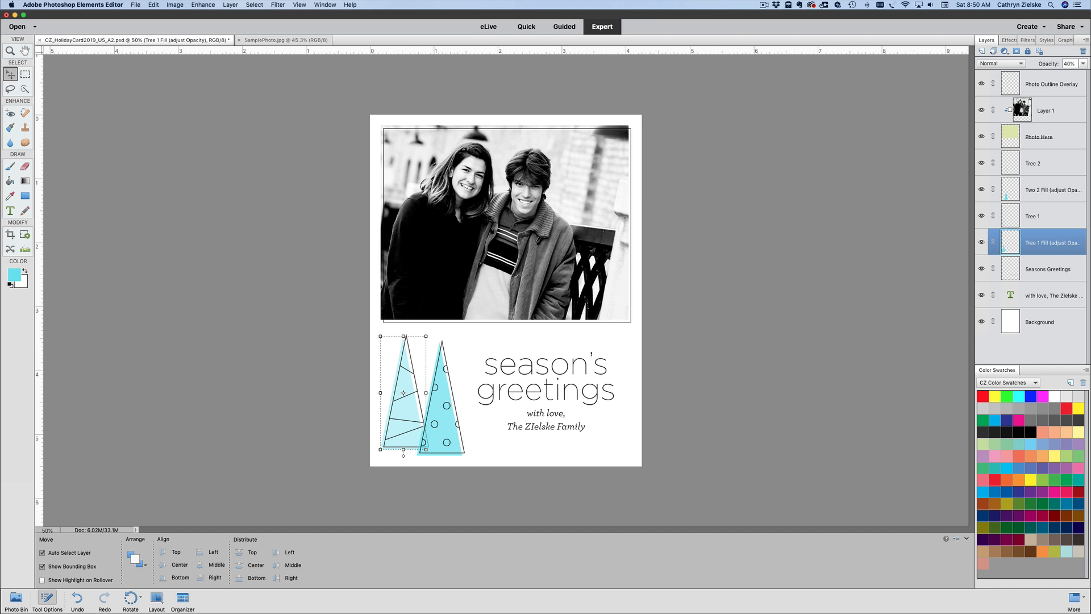
left_click(1071, 63)
type("30")
left_click(1045, 194)
left_click(1071, 63)
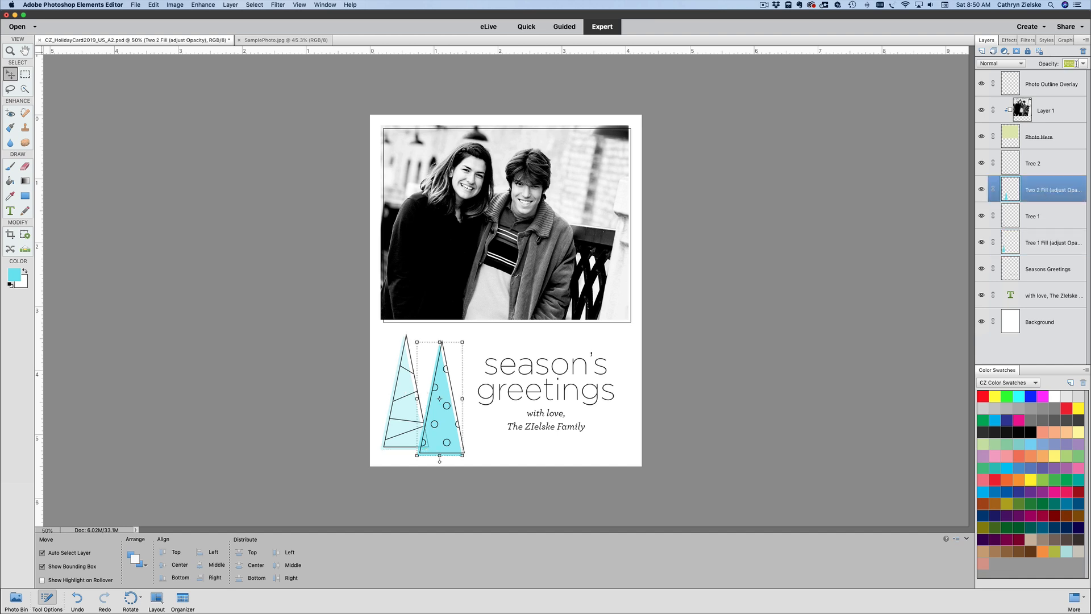
type("60")
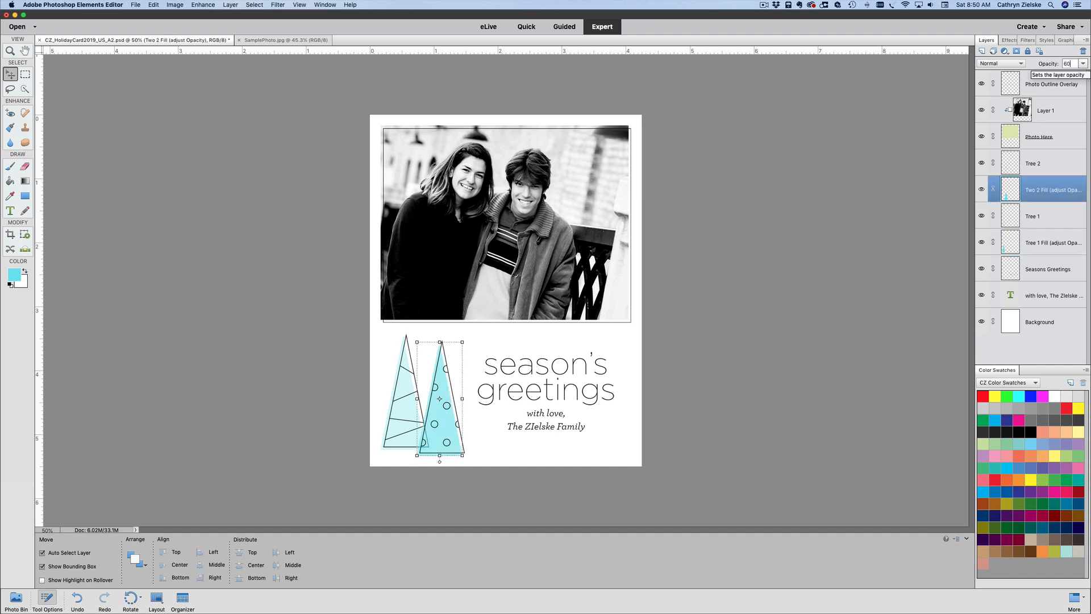
- Correct the family name in the "with love" text by changing its miscapitalized second letter to a lowercase i
left_click(777, 190)
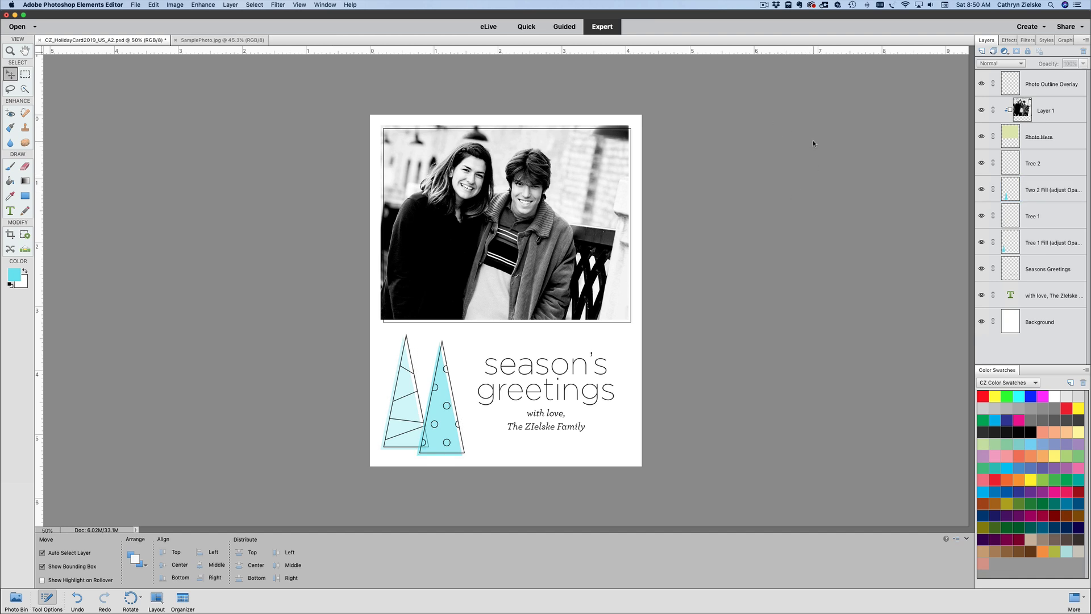
double_click(531, 426)
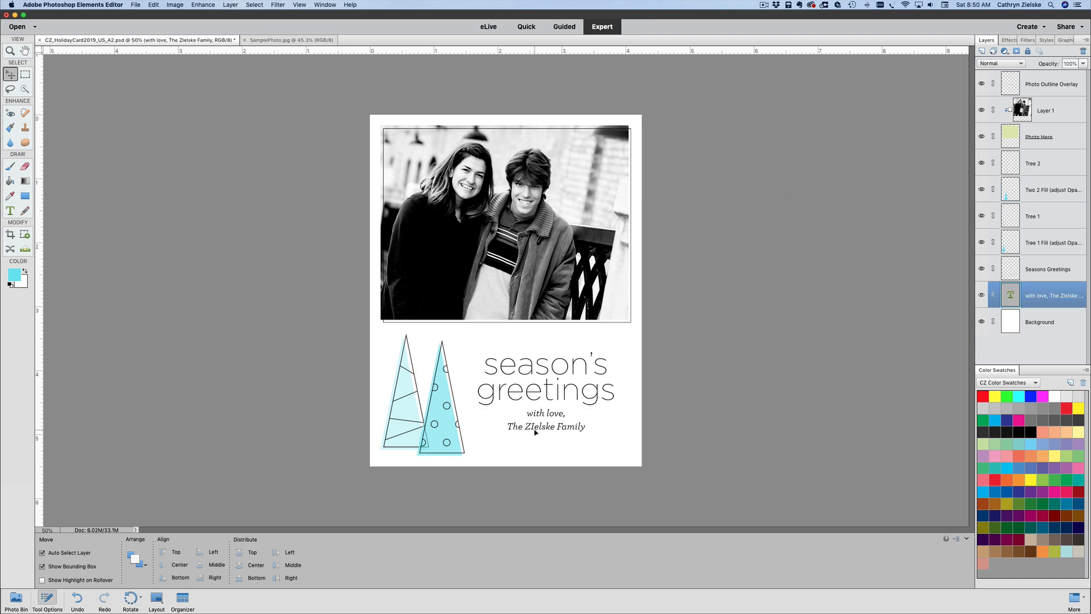
left_click_drag(530, 427, 534, 427)
type("i")
left_click(10, 74)
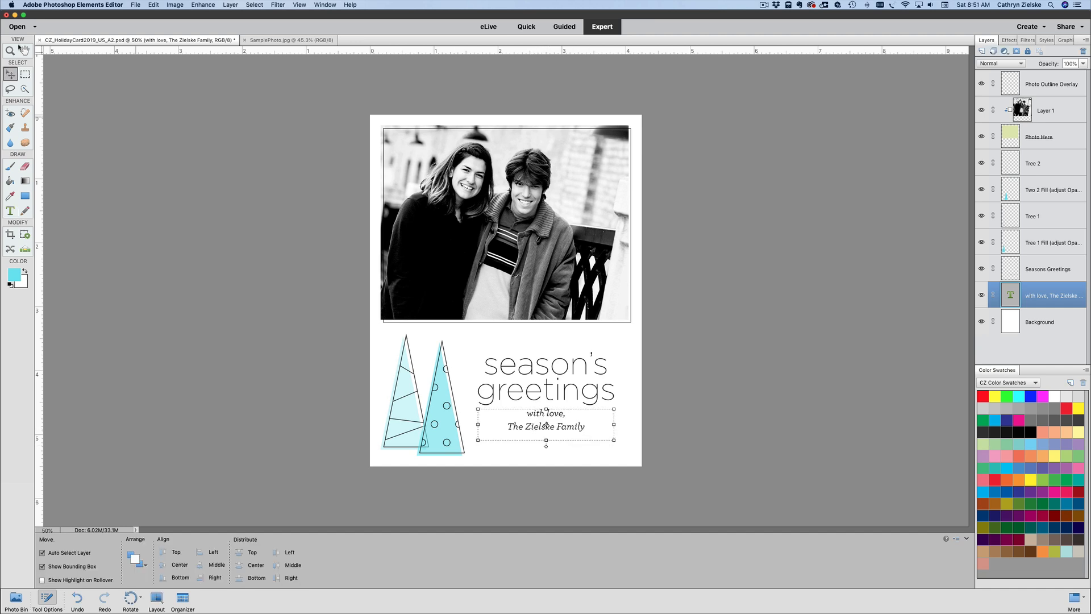
left_click(125, 85)
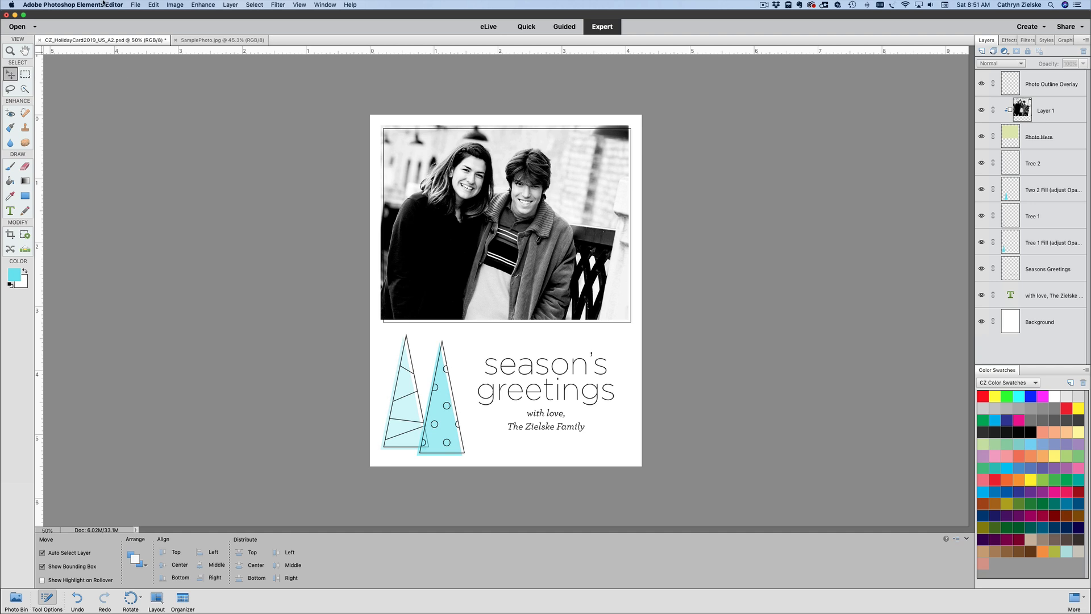
- Save the finished card to the Desktop in JPEG format, keeping the file name CZ_HolidayCard2019_US_A2
left_click(139, 3)
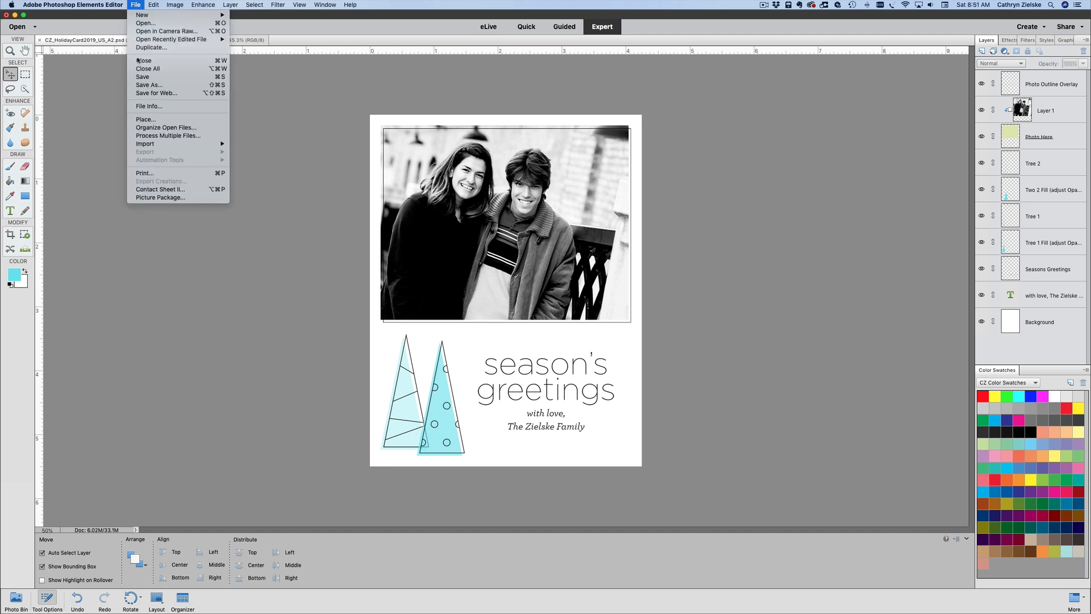
left_click(139, 89)
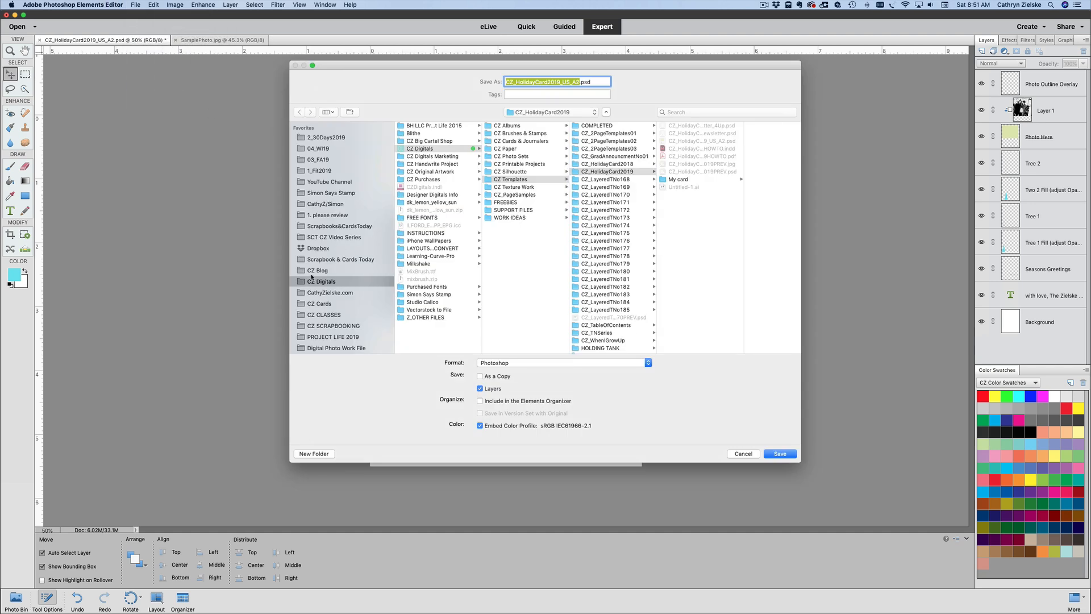
scroll(311, 277, "down", 5)
left_click(303, 274)
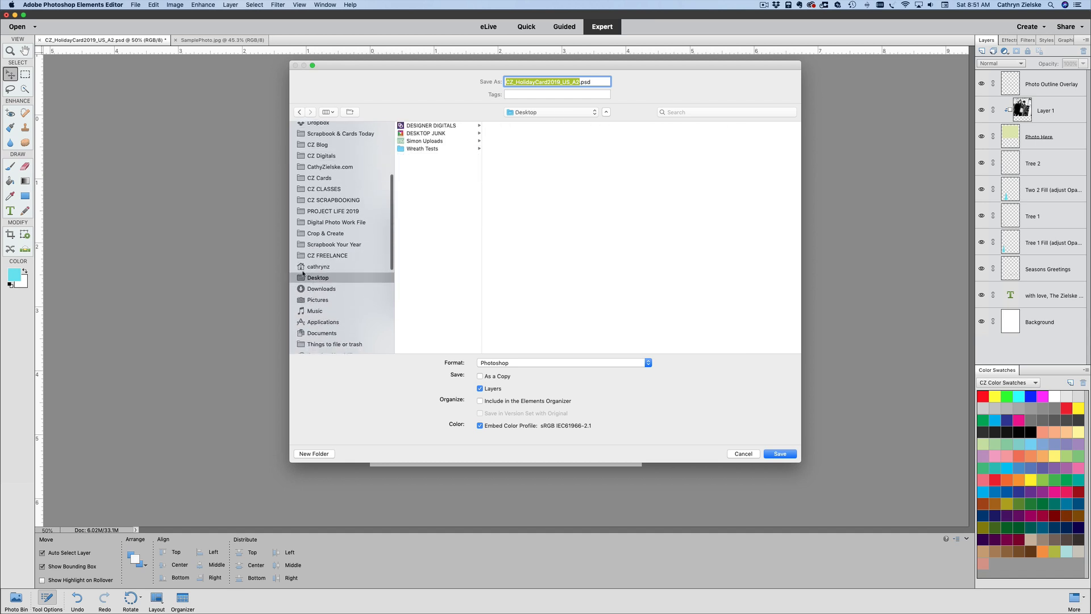
left_click(628, 362)
left_click(601, 394)
left_click(780, 453)
- Keep the JPEG matte at None and the quality at Maximum, and confirm the export options
left_click(540, 248)
left_click(534, 245)
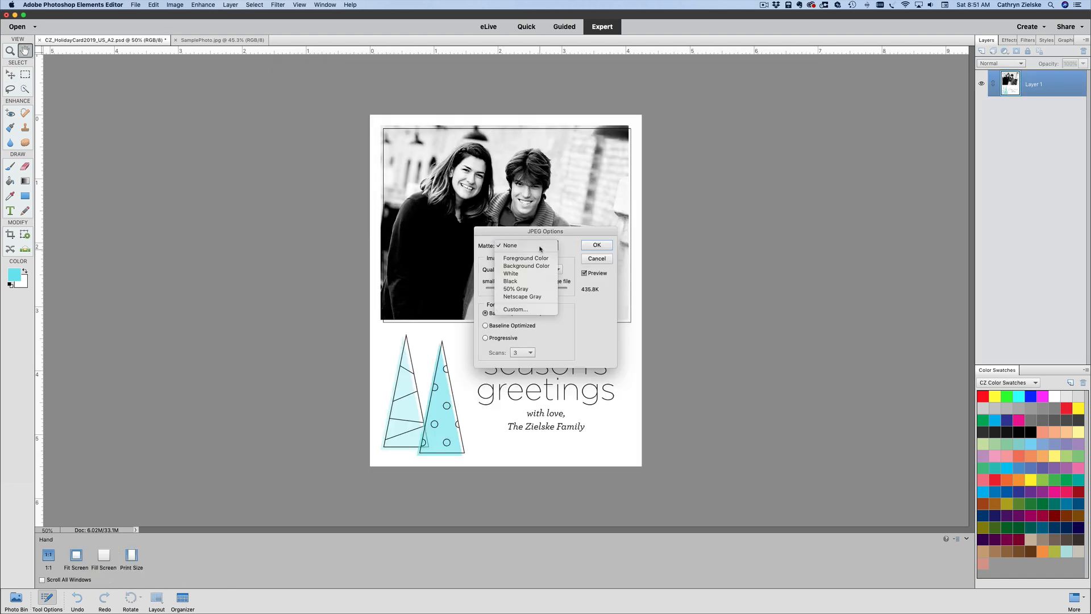
left_click(542, 271)
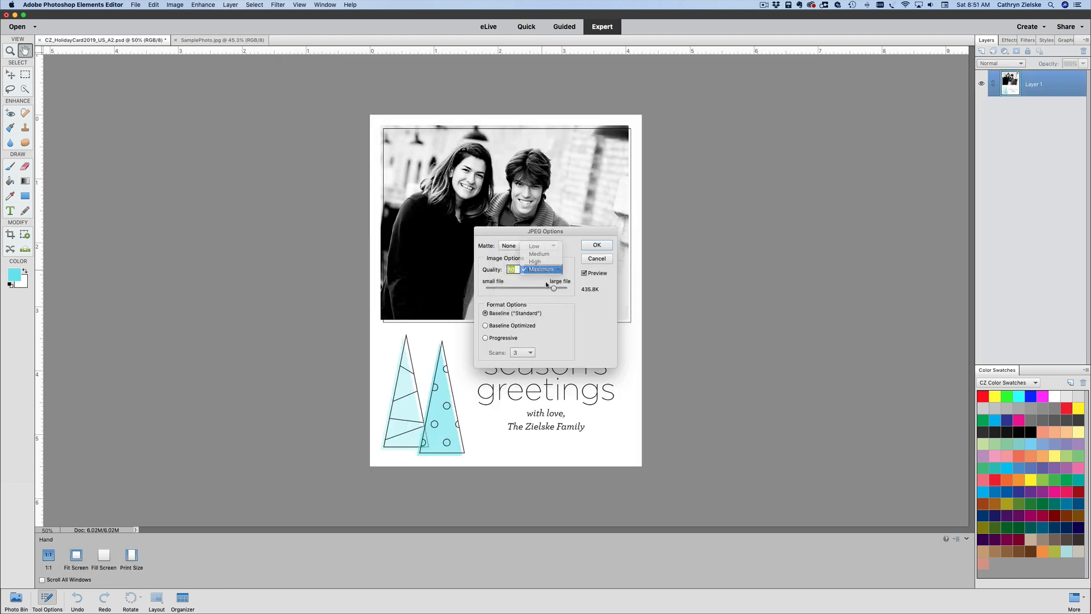
left_click(542, 270)
left_click(602, 245)
left_click(603, 247)
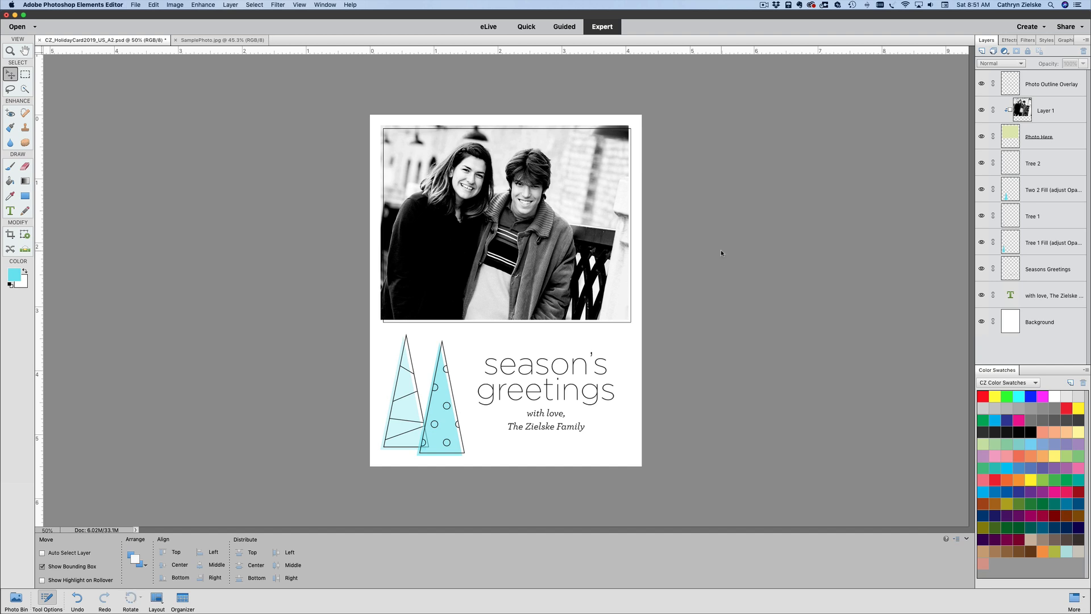
- Open the exported CZ_HolidayCard2019_US_A2.jpg from the Desktop to check the flattened card
key("super+o")
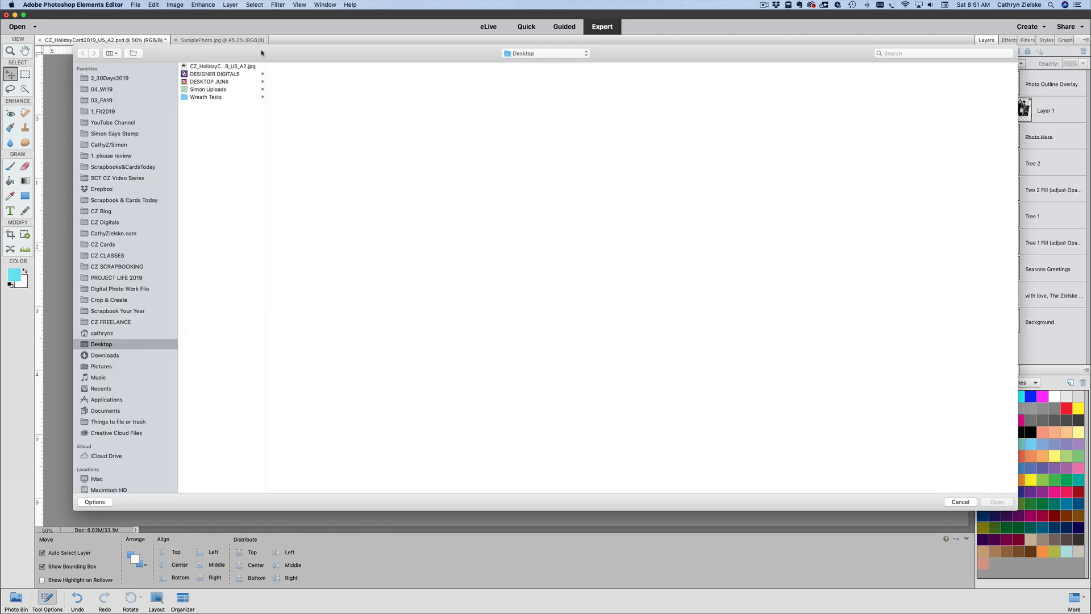
left_click(237, 66)
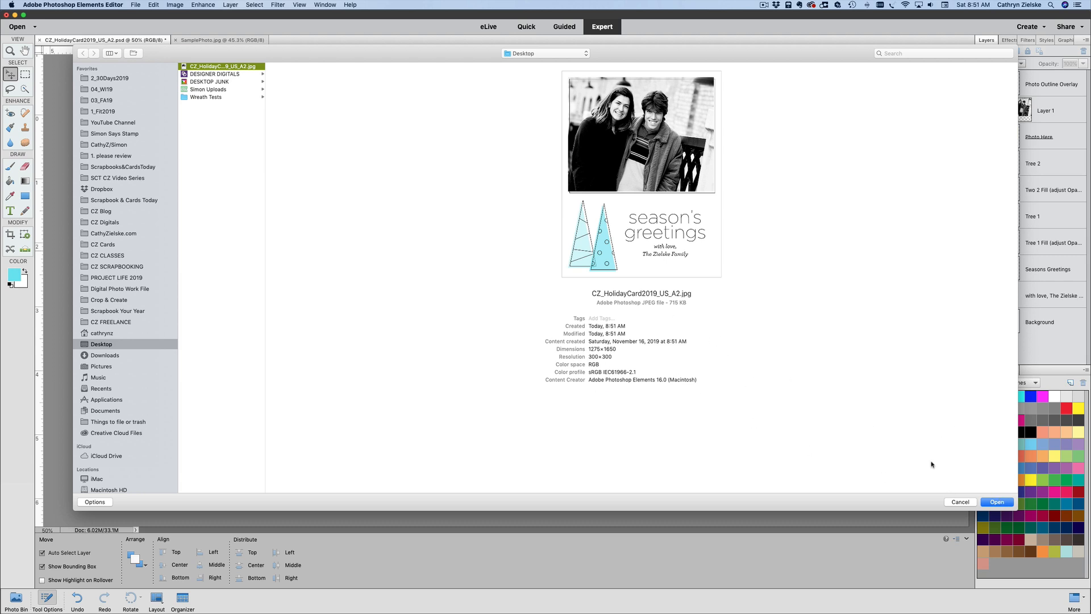
left_click(998, 502)
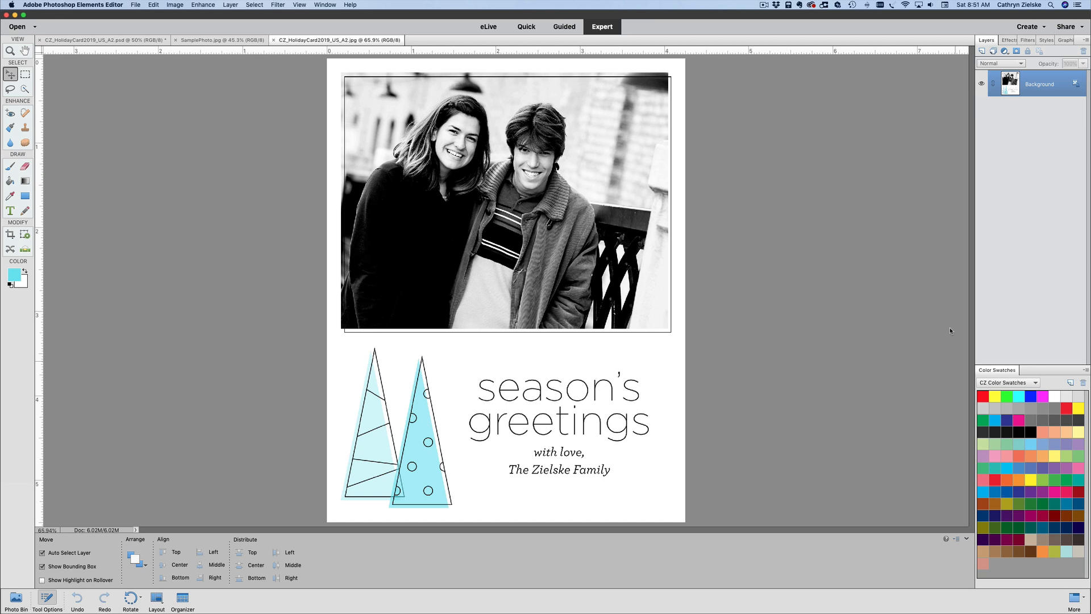